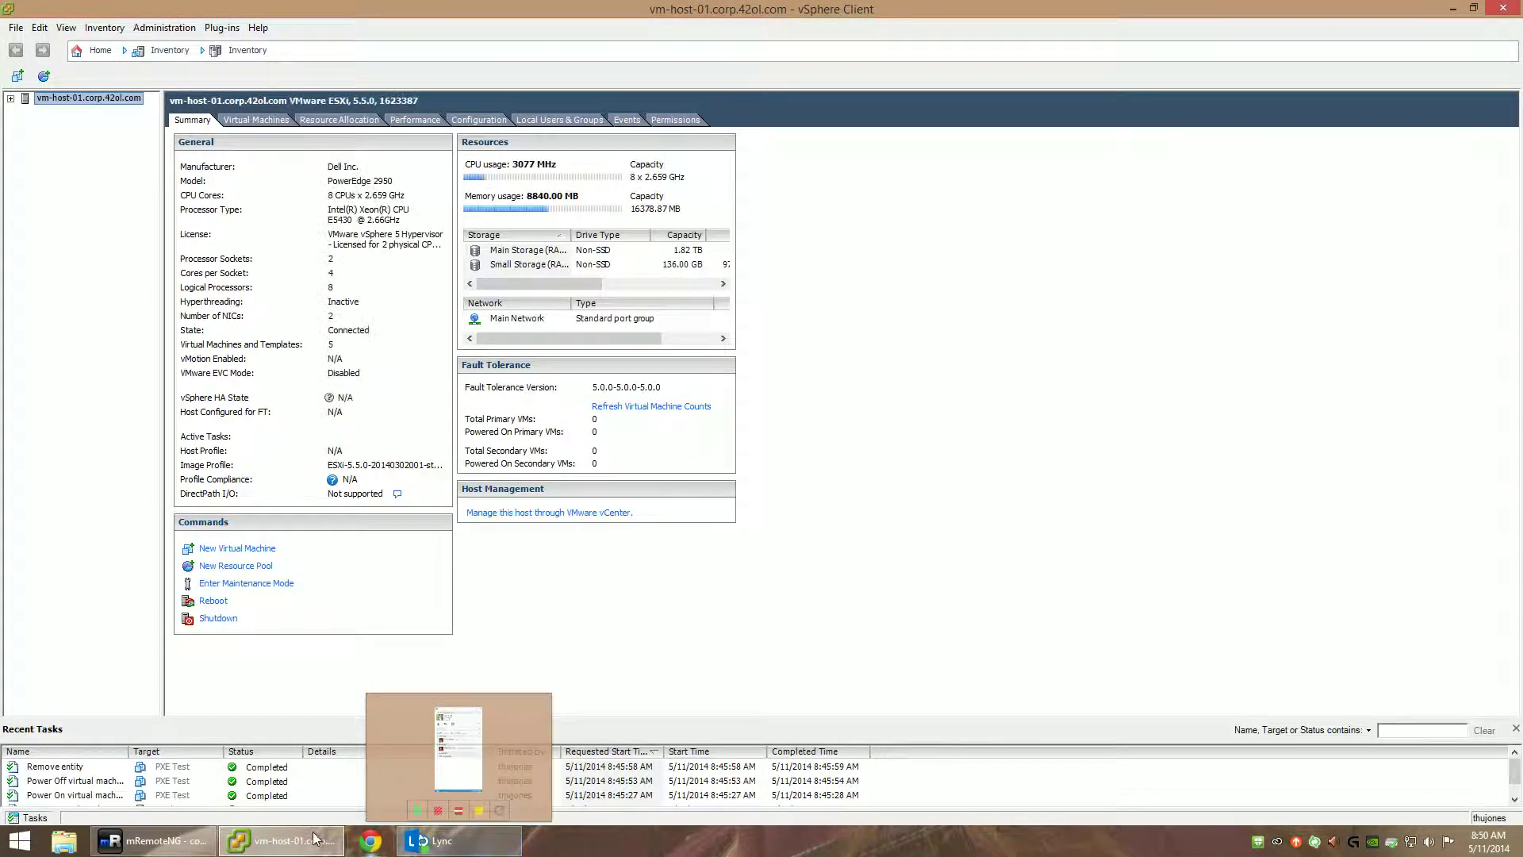
Expand the host's virtual machine inventory and view the performance chart of ad-dns-01.corp.42ol.com
{"action": "left_click", "coordinate": [10, 98]}
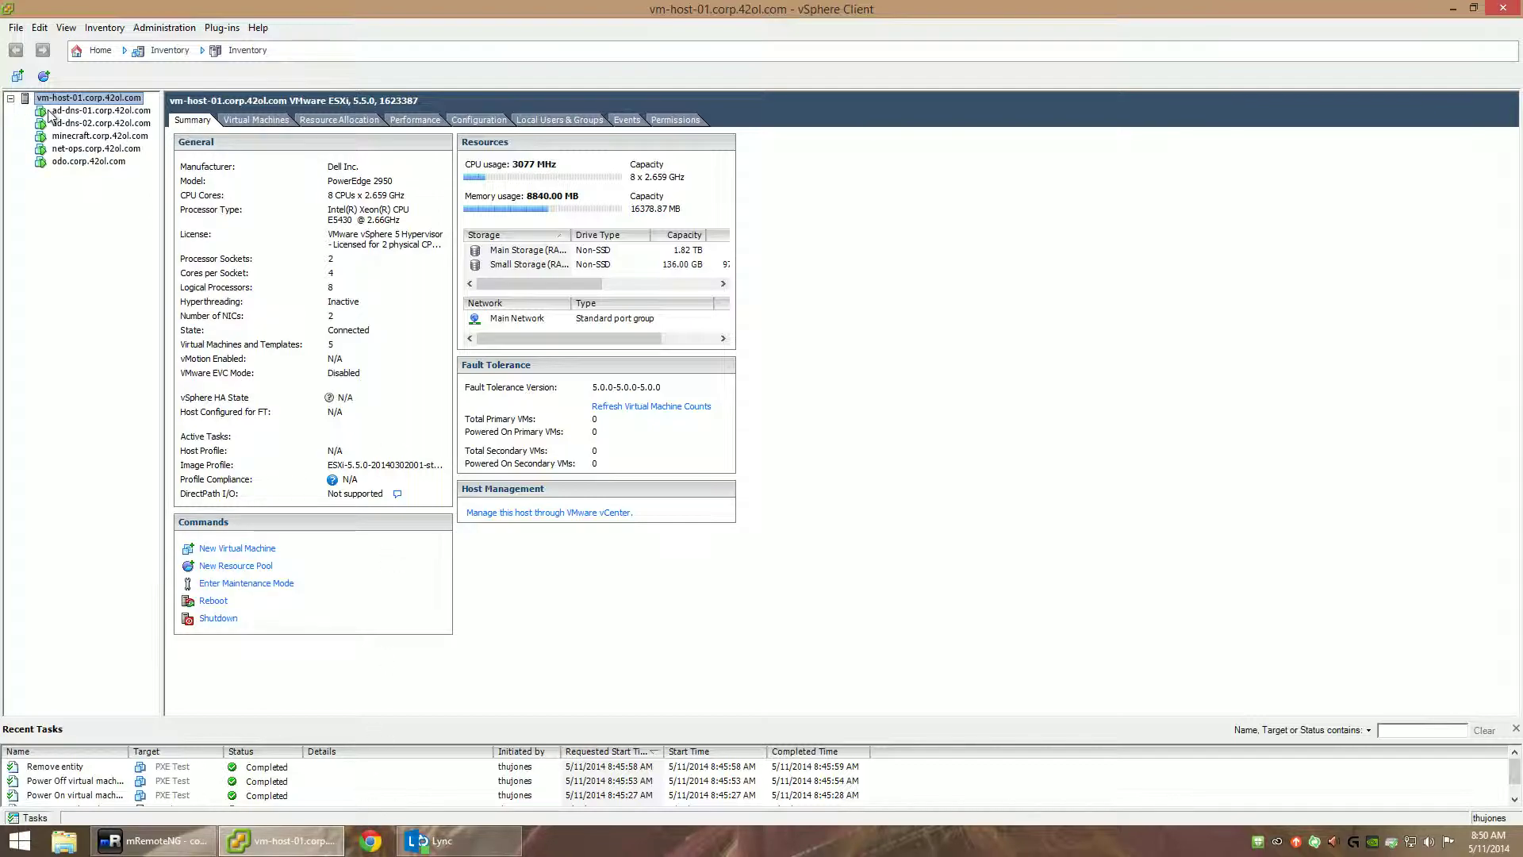
{"action": "left_click", "coordinate": [56, 111]}
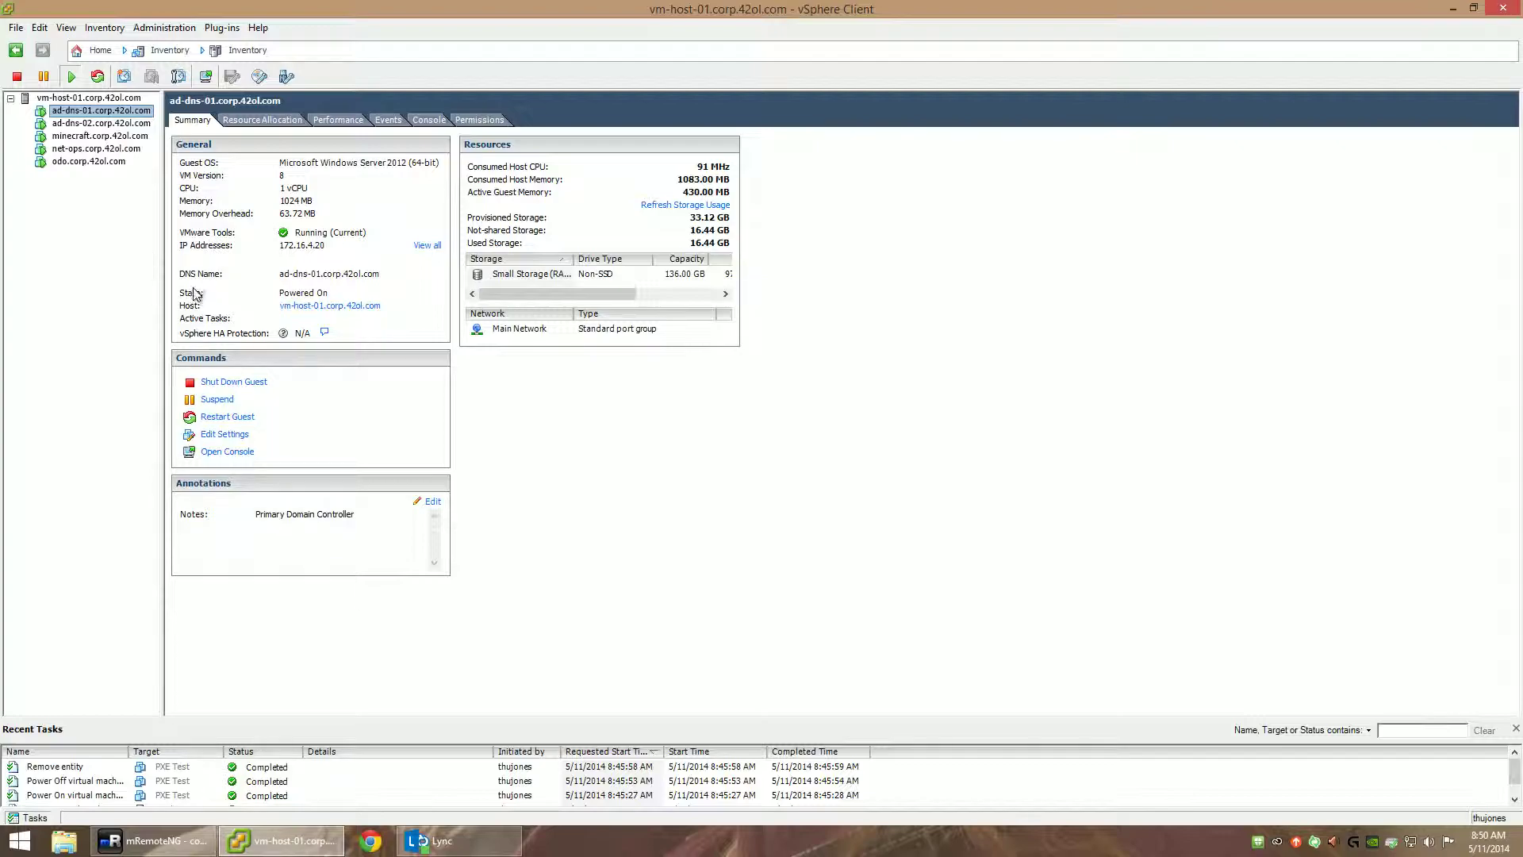
{"action": "left_click", "coordinate": [338, 119]}
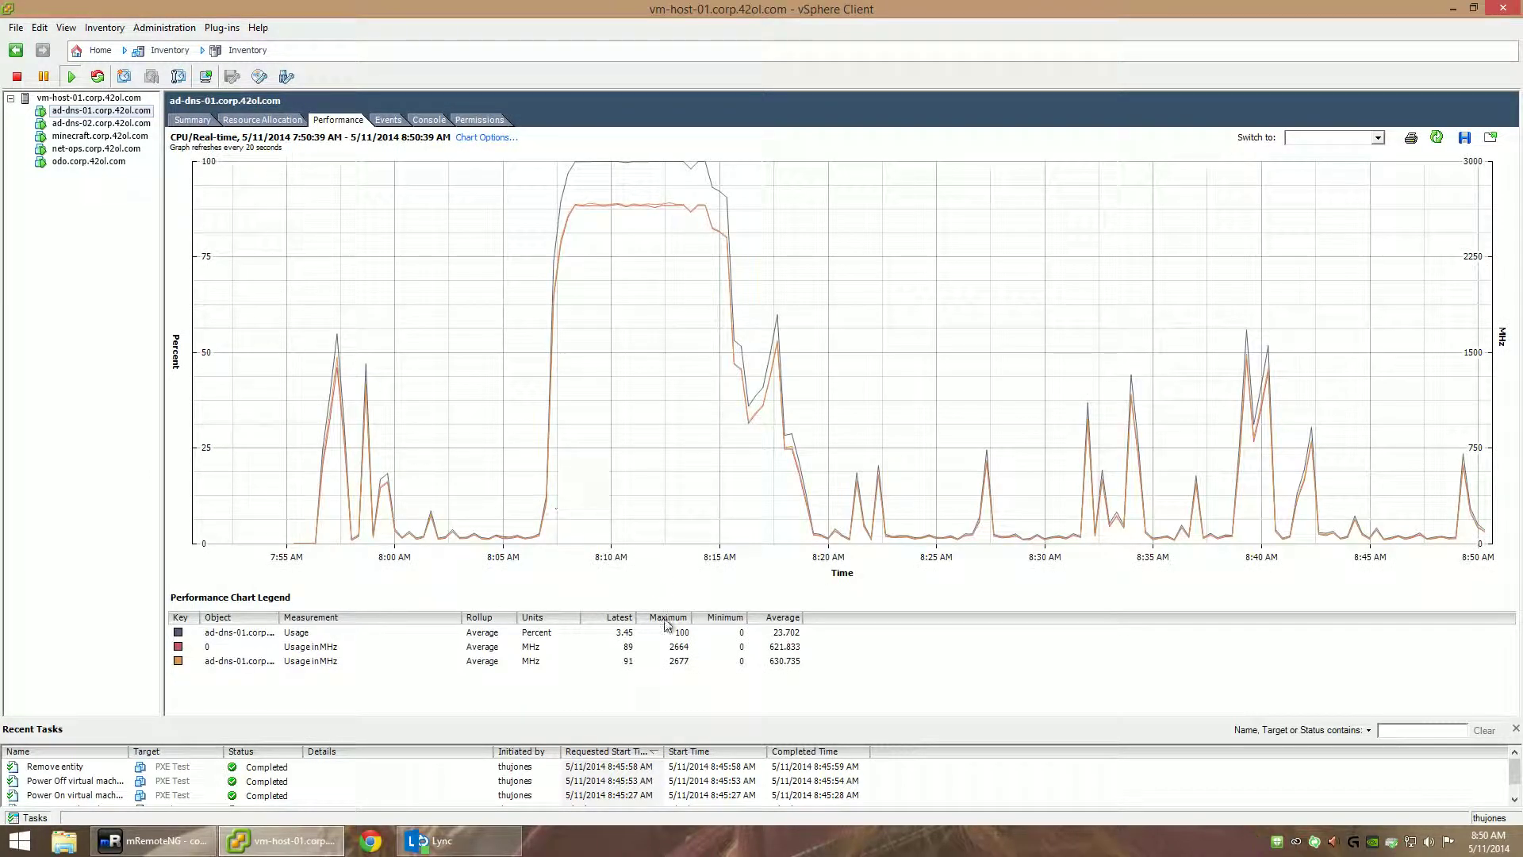
Display the Disk performance chart for the host vm-host-01.corp.42ol.com
{"action": "left_click", "coordinate": [54, 99]}
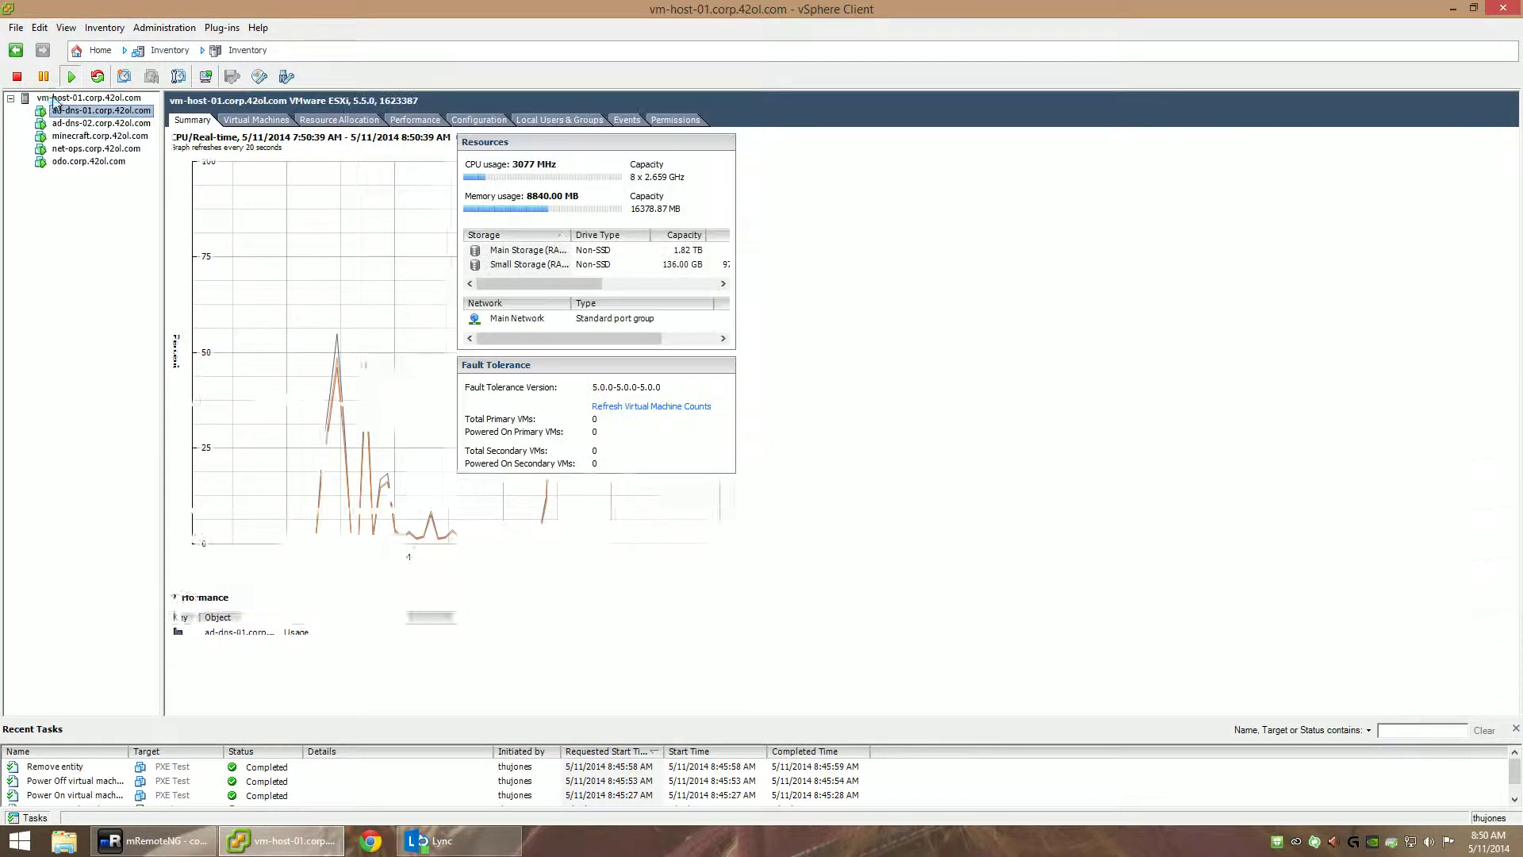
{"action": "left_click", "coordinate": [414, 120]}
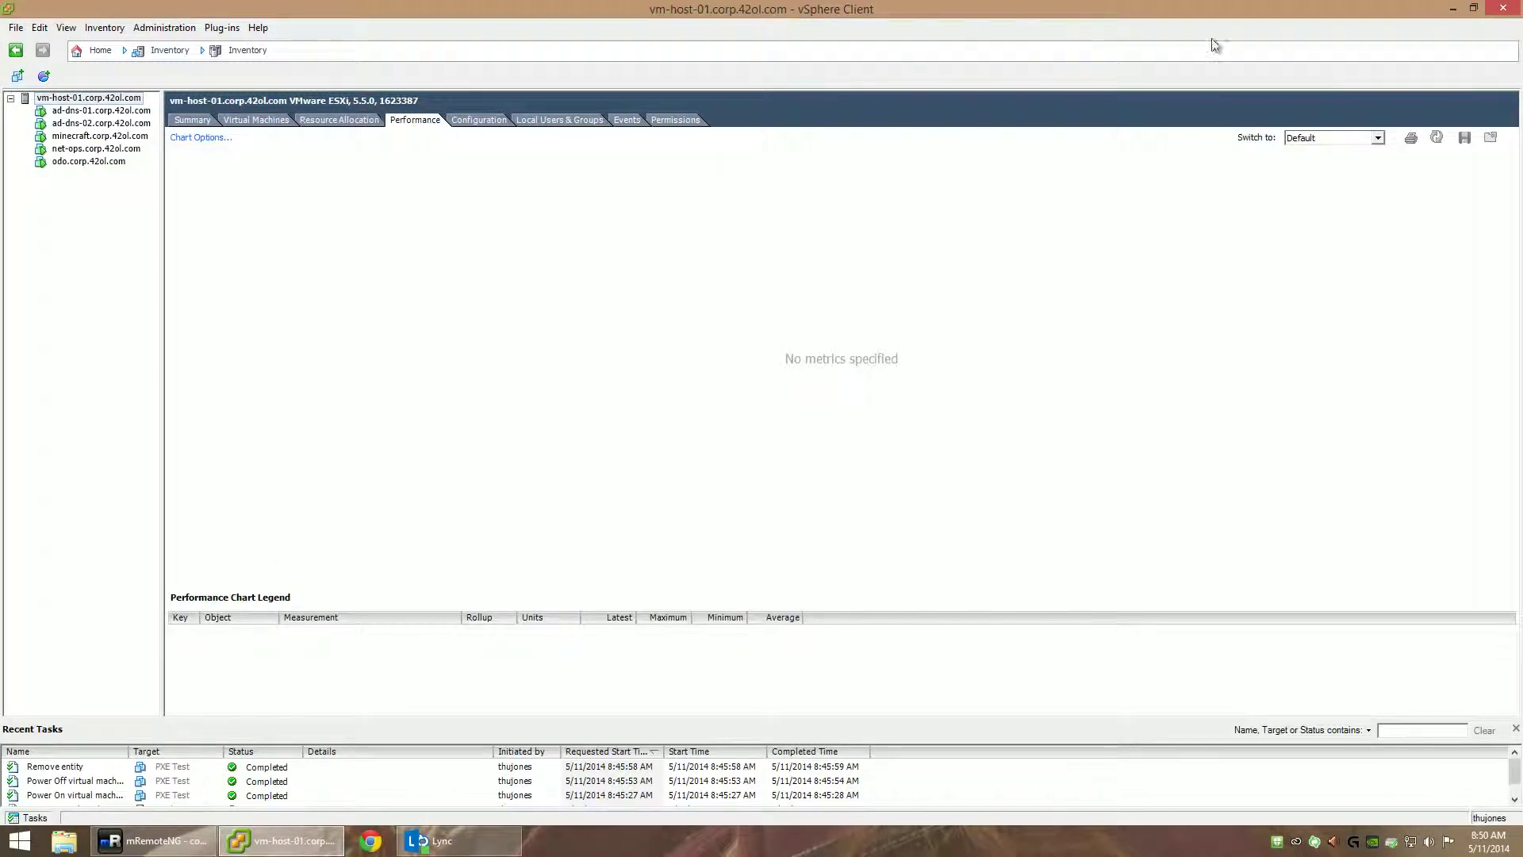
{"action": "left_click", "coordinate": [1332, 138]}
{"action": "scroll", "coordinate": [1317, 183], "scroll_direction": "up", "scroll_amount": 2}
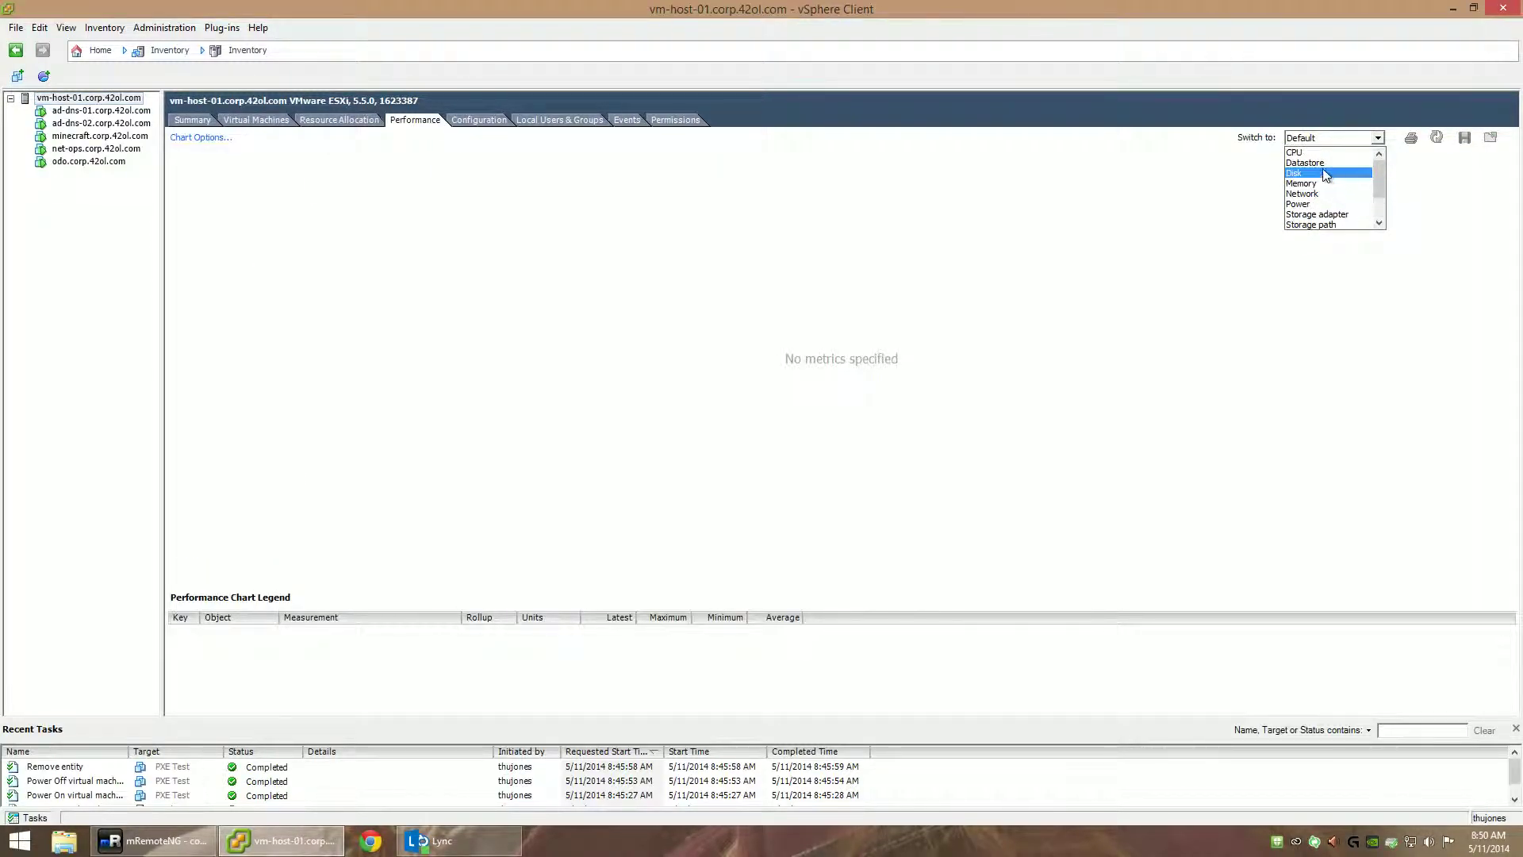
{"action": "left_click", "coordinate": [1309, 173]}
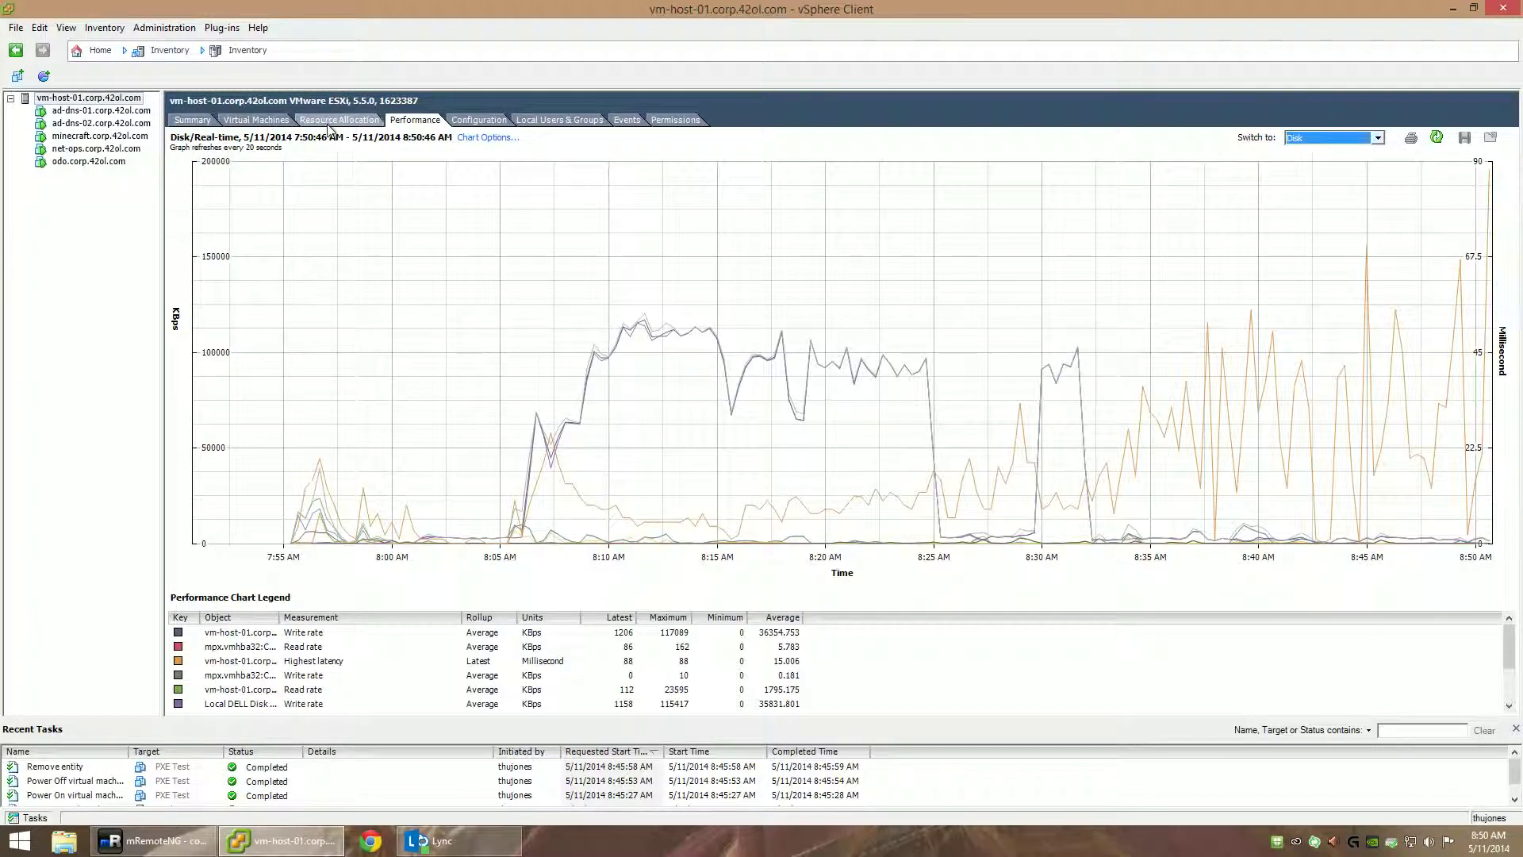
Refresh the host's hardware health status and examine the storage sensors, widening the sensor column to read the Drive 4 rebuild entry
{"action": "left_click", "coordinate": [478, 119]}
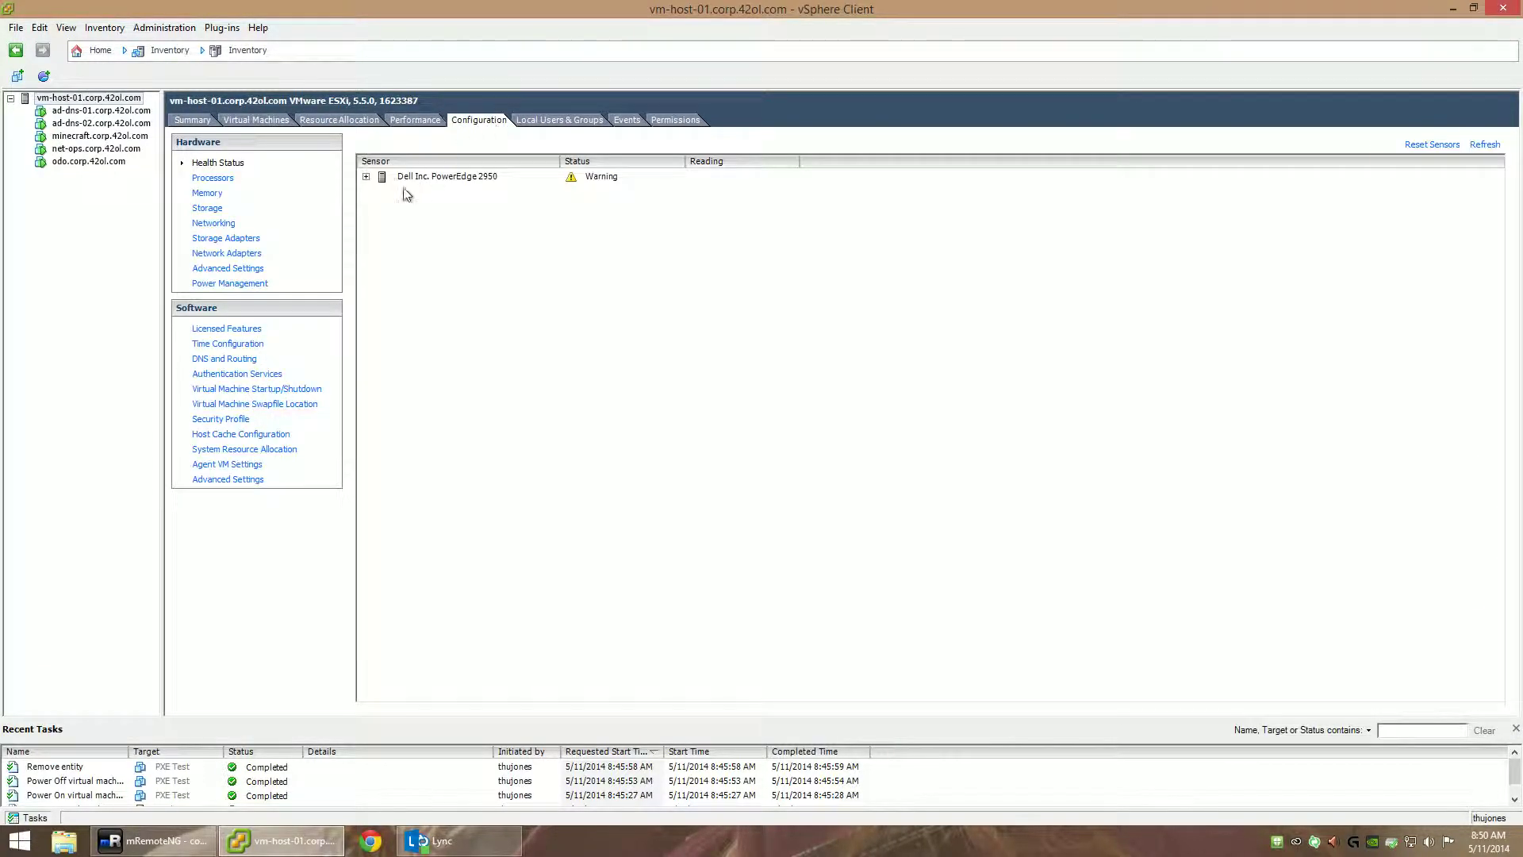
{"action": "left_click", "coordinate": [366, 177]}
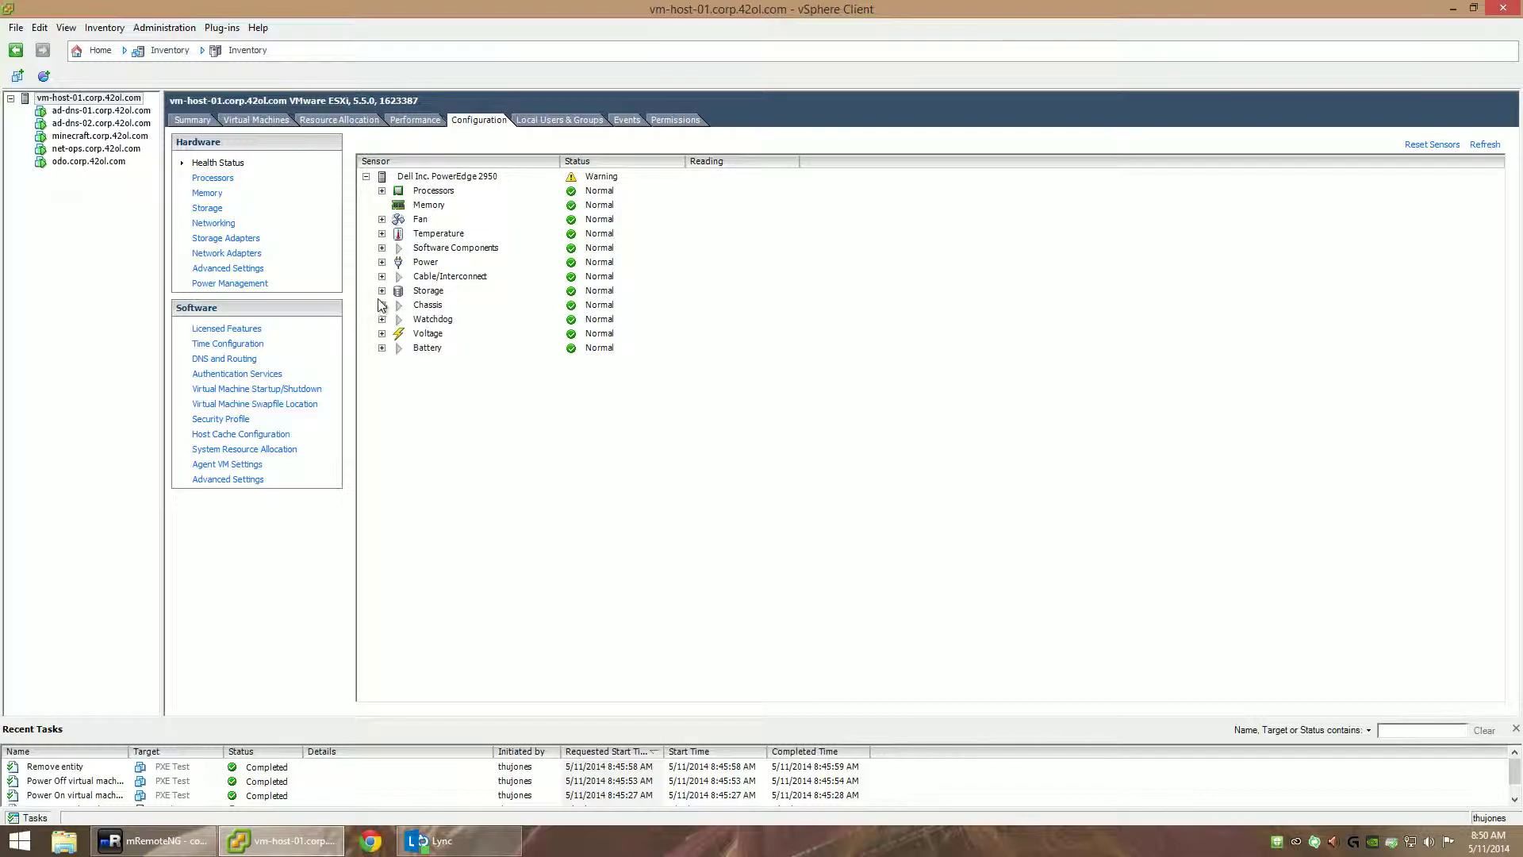
{"action": "left_click", "coordinate": [1484, 144]}
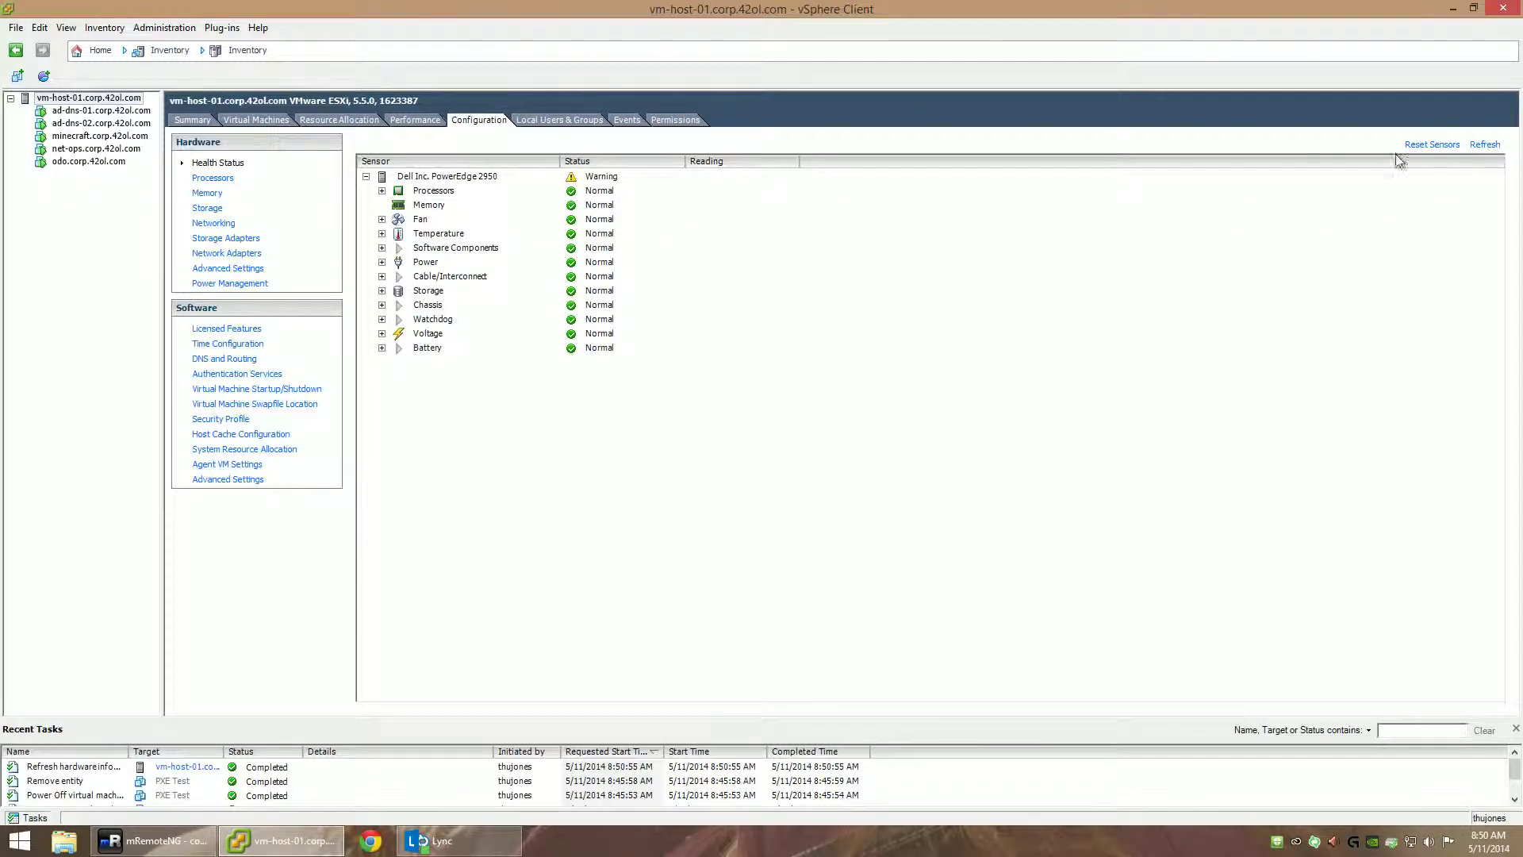
{"action": "left_click", "coordinate": [382, 291]}
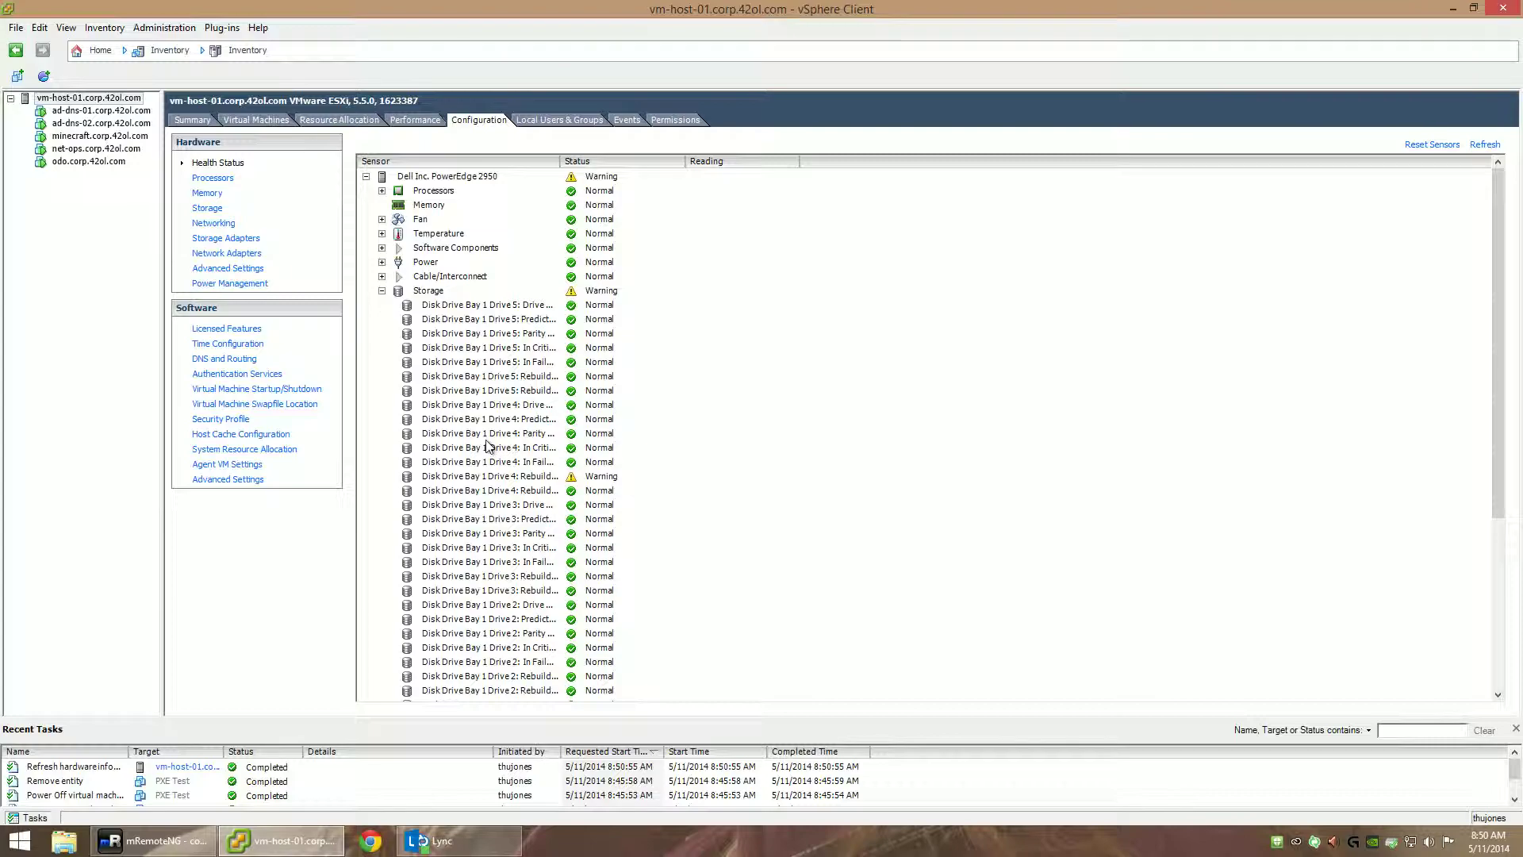
{"action": "left_click", "coordinate": [487, 477]}
{"action": "left_click_drag", "start_coordinate": [561, 161], "coordinate": [695, 166]}
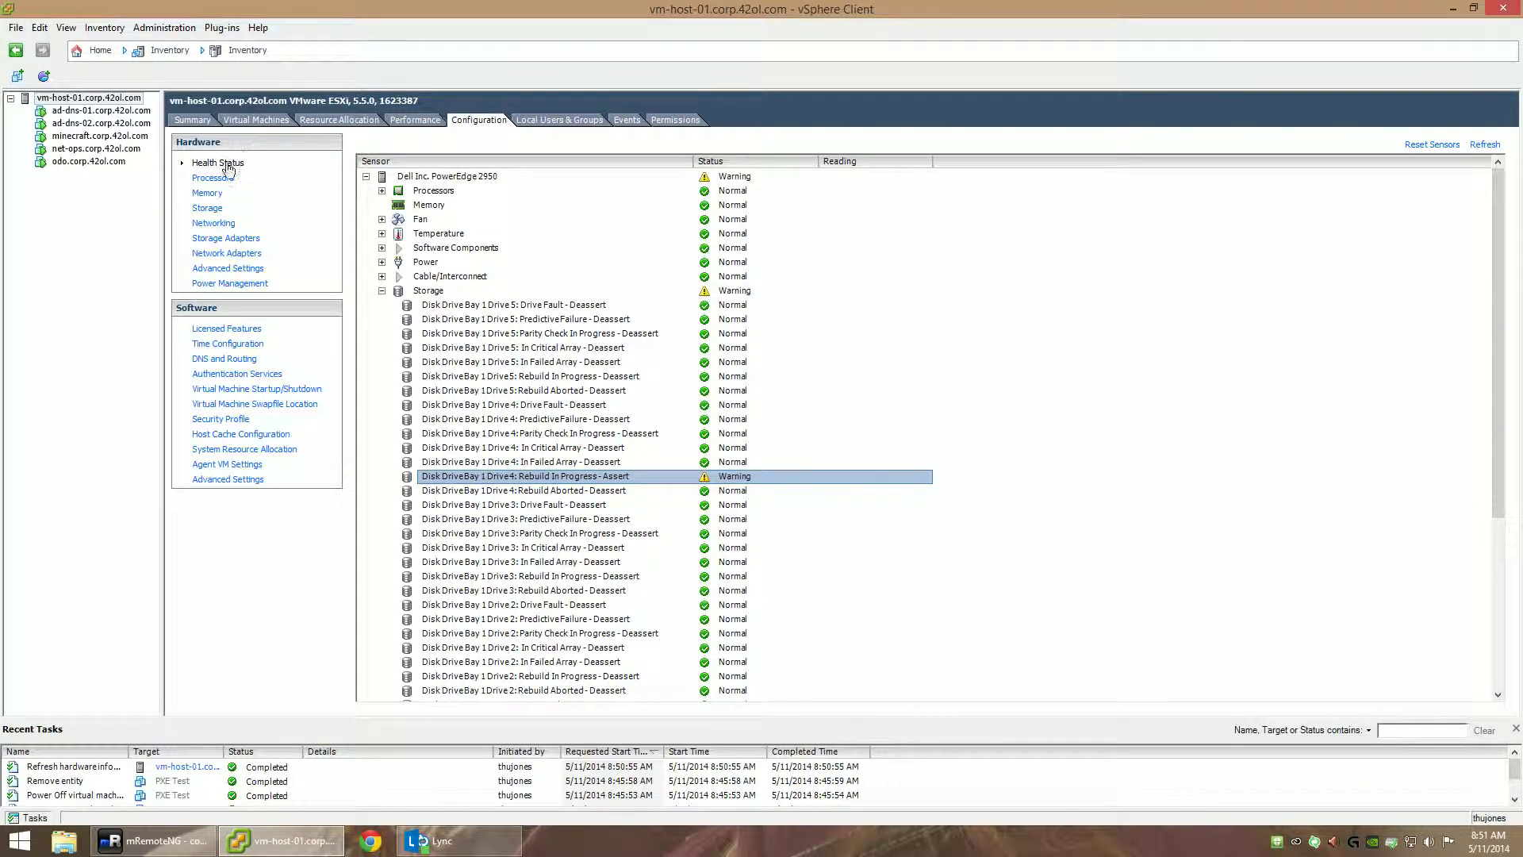
Review the host's processor and memory hardware, and inspect the details of the Main Storage (RAID 1) and Small Storage (RAID 1) datastores
{"action": "left_click", "coordinate": [196, 182]}
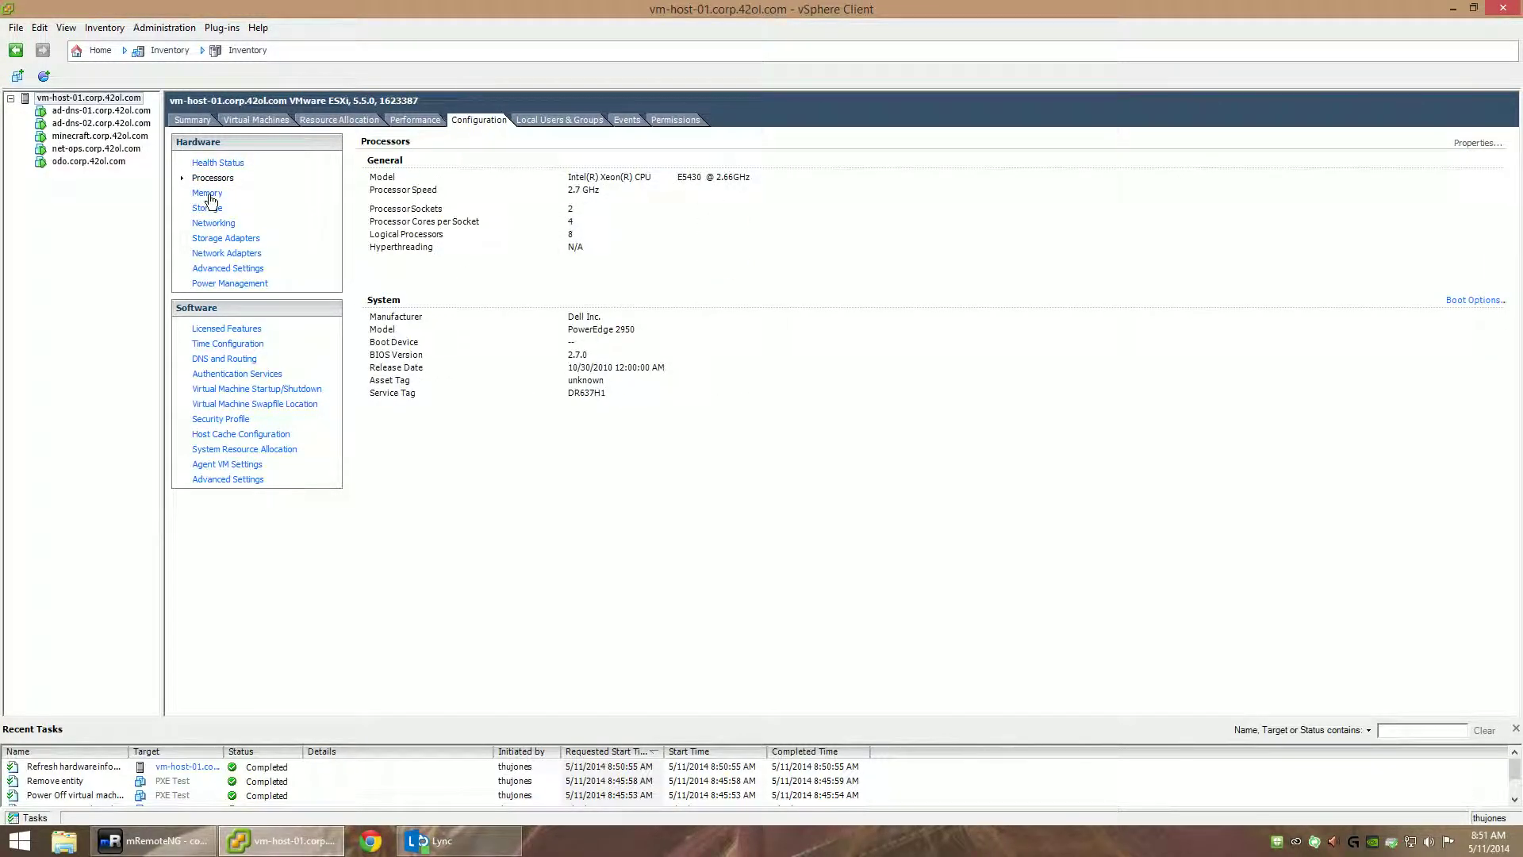
{"action": "left_click", "coordinate": [209, 196]}
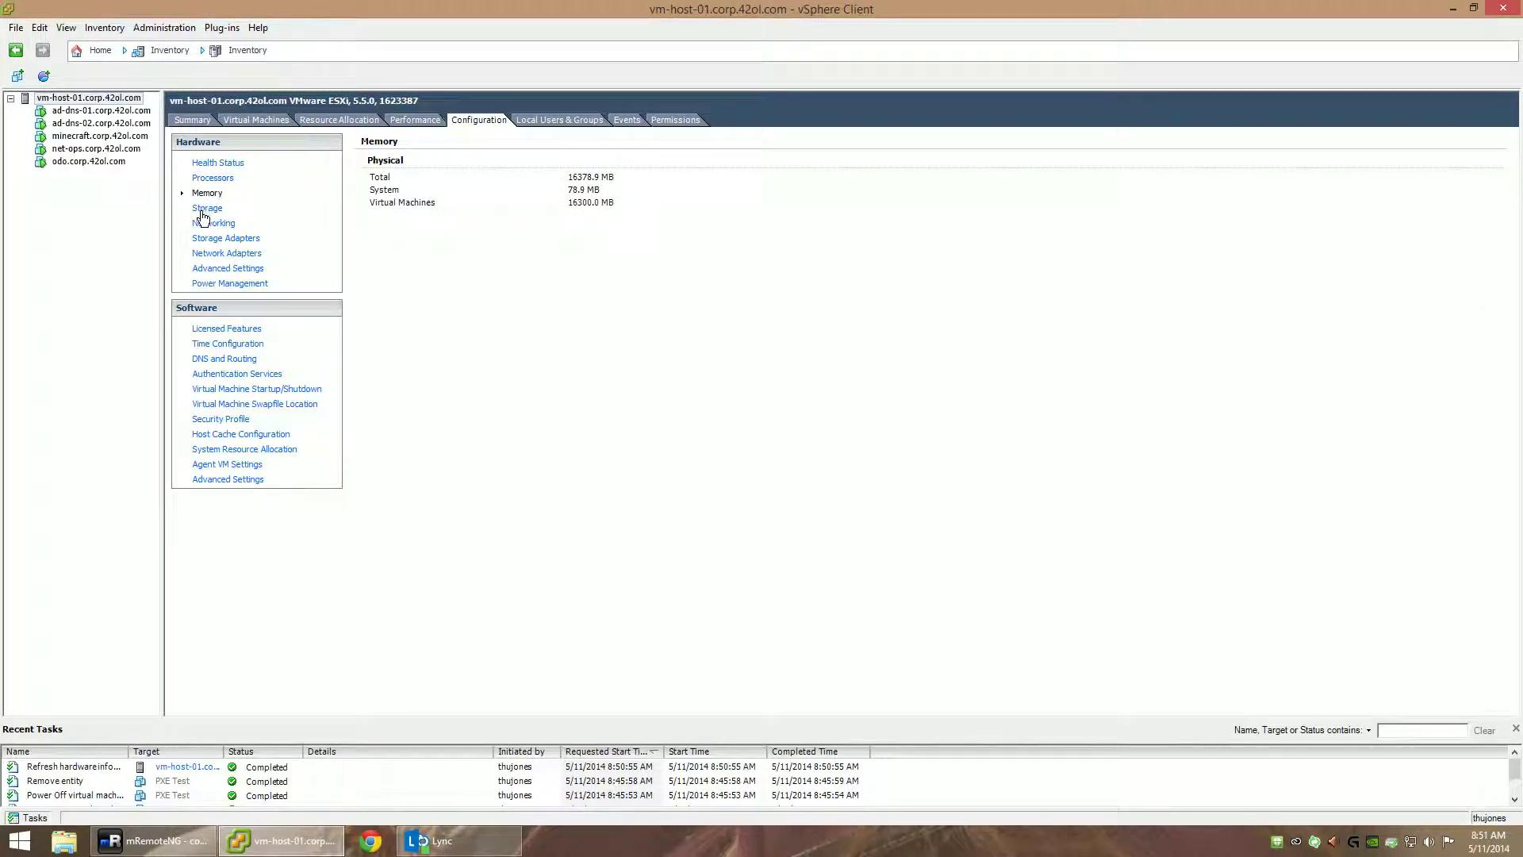
{"action": "left_click", "coordinate": [208, 213]}
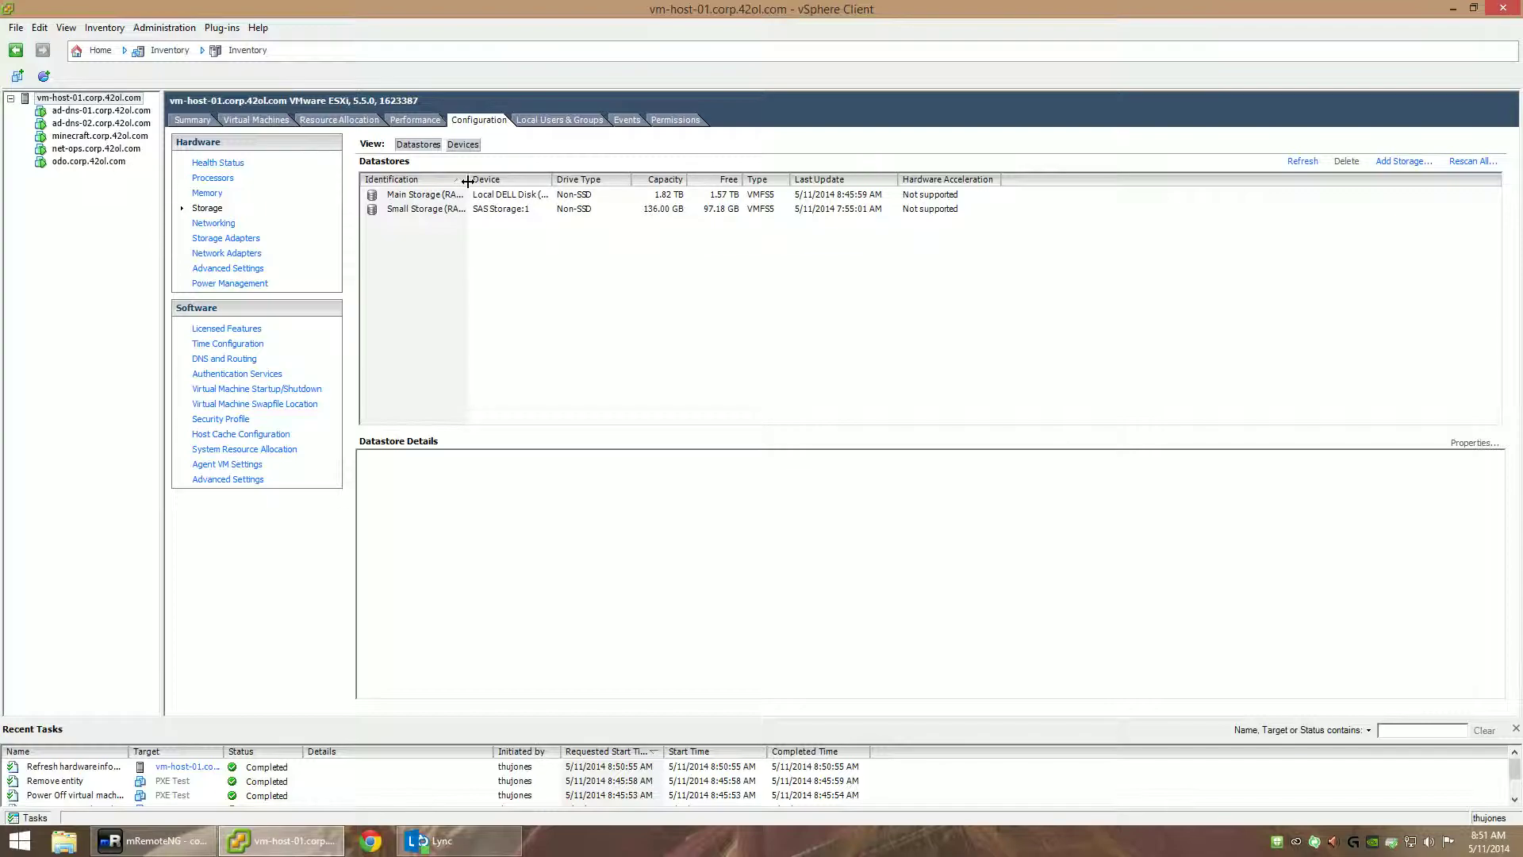
{"action": "mouse_move", "coordinate": [469, 181]}
{"action": "left_mouse_down"}
{"action": "mouse_move", "coordinate": [514, 182]}
{"action": "mouse_move", "coordinate": [487, 184]}
{"action": "left_mouse_up"}
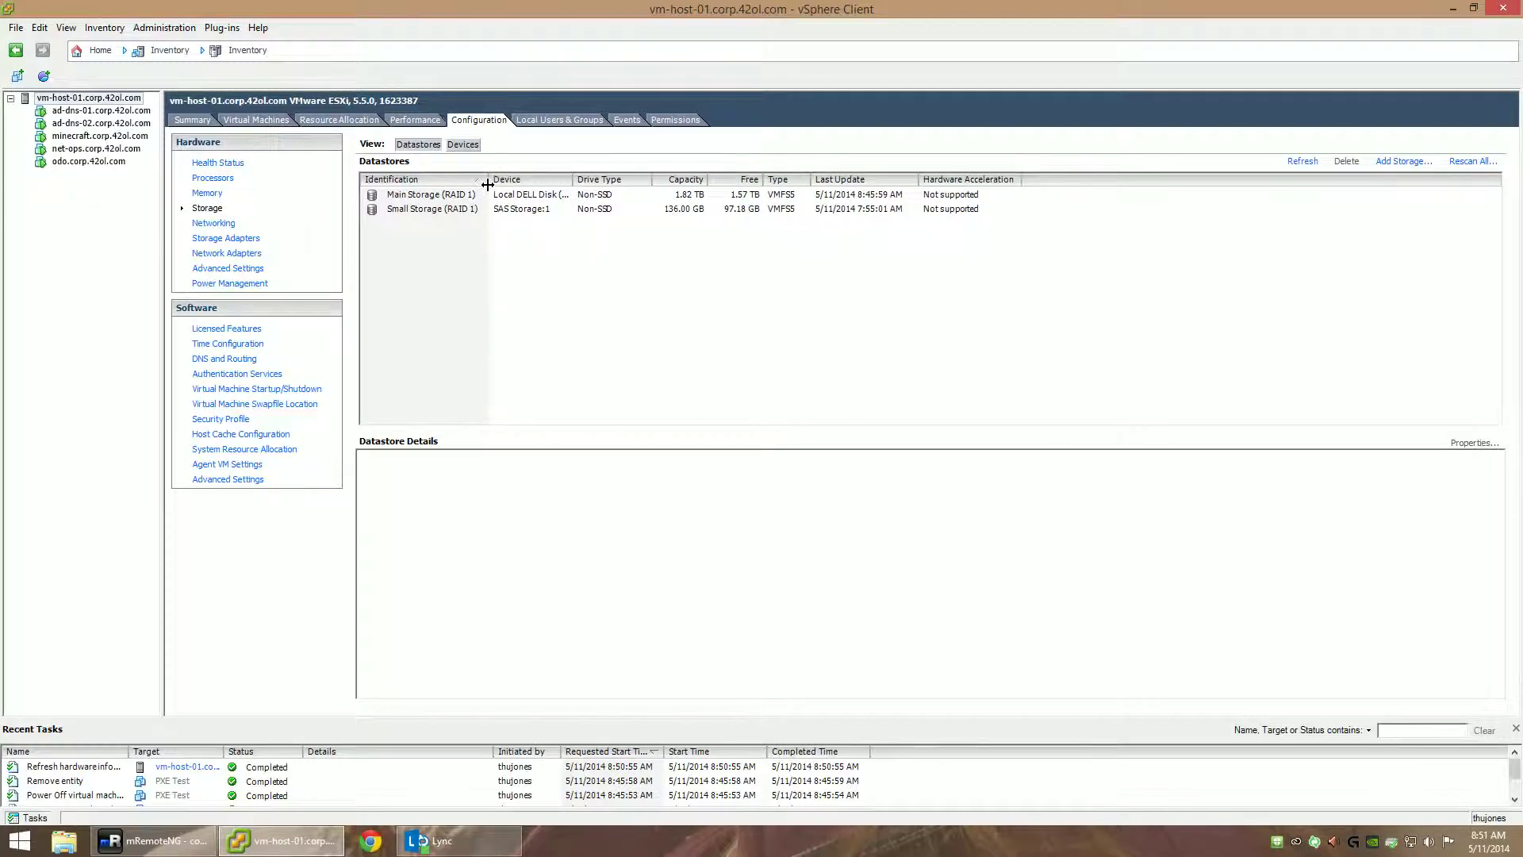
{"action": "left_click_drag", "start_coordinate": [635, 179], "coordinate": [600, 181]}
{"action": "left_click", "coordinate": [433, 197]}
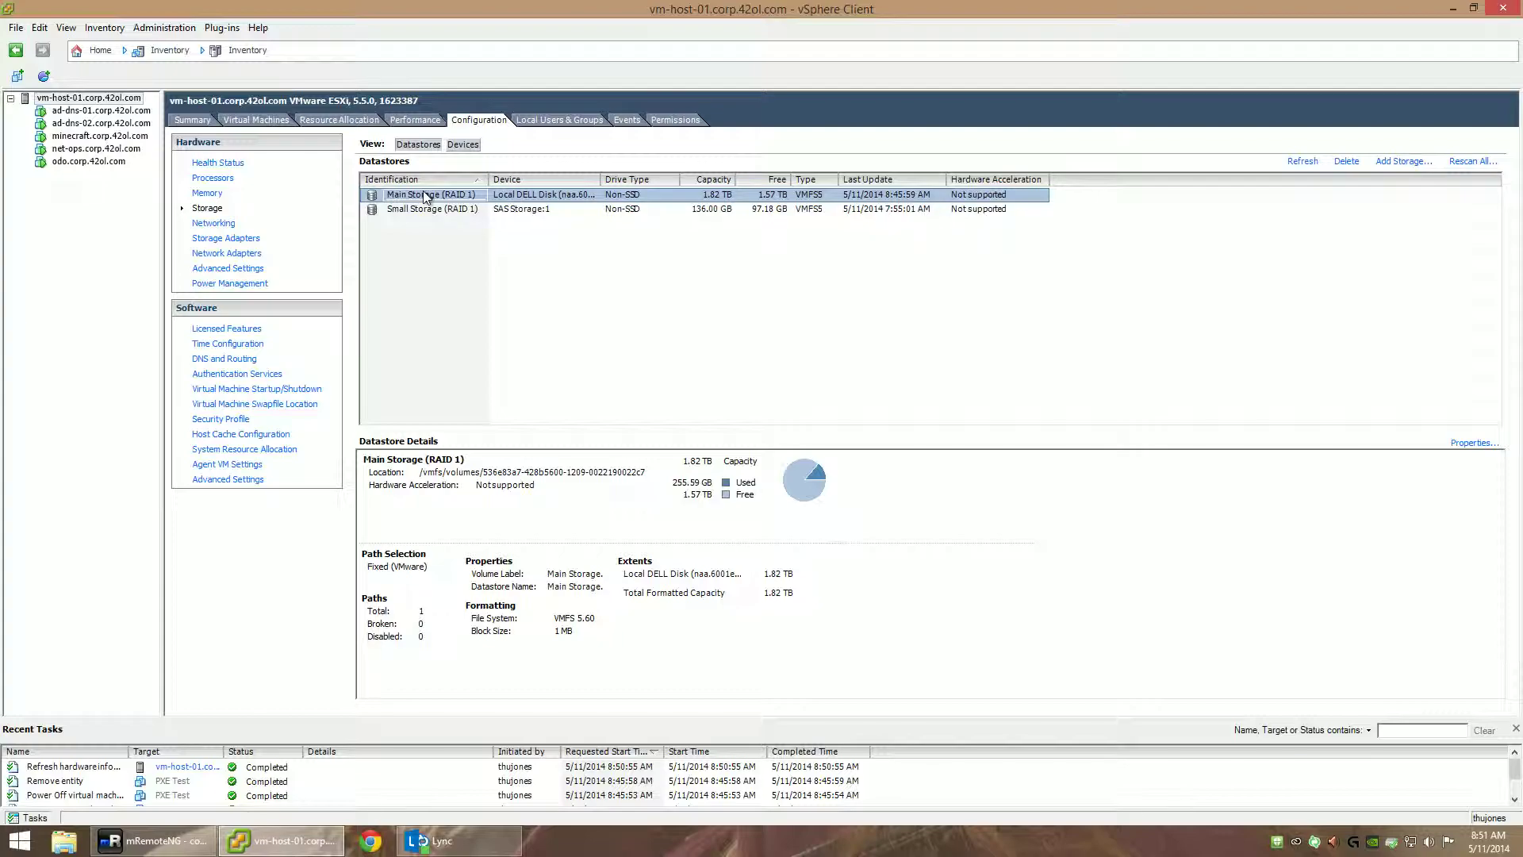
{"action": "left_click", "coordinate": [397, 211]}
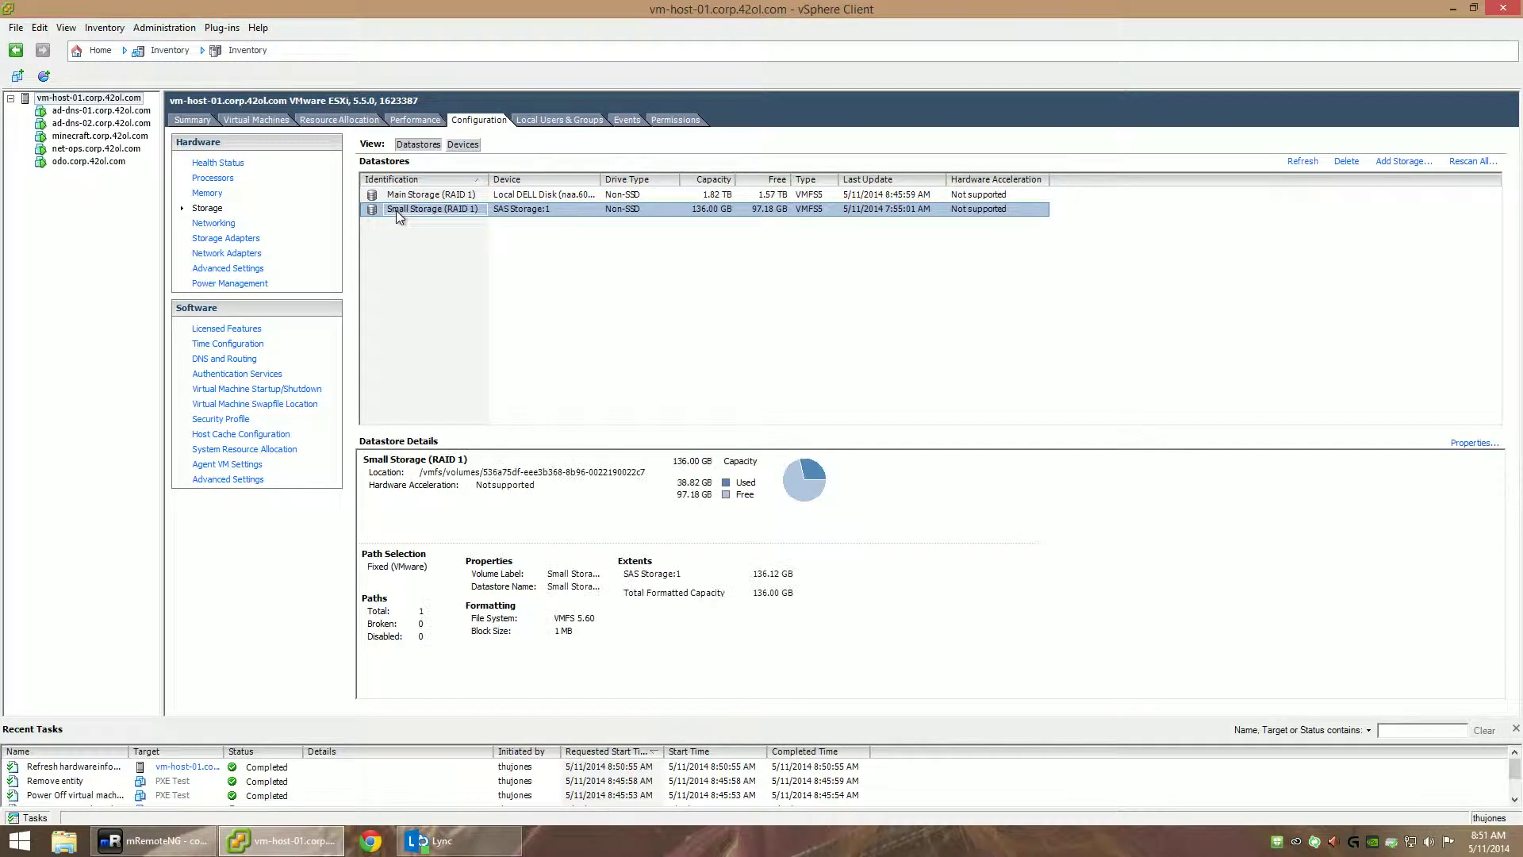
Inspect the NIC teaming settings of vSwitch0 in the host's networking configuration without changing them
{"action": "left_click", "coordinate": [214, 223]}
{"action": "left_click", "coordinate": [641, 195]}
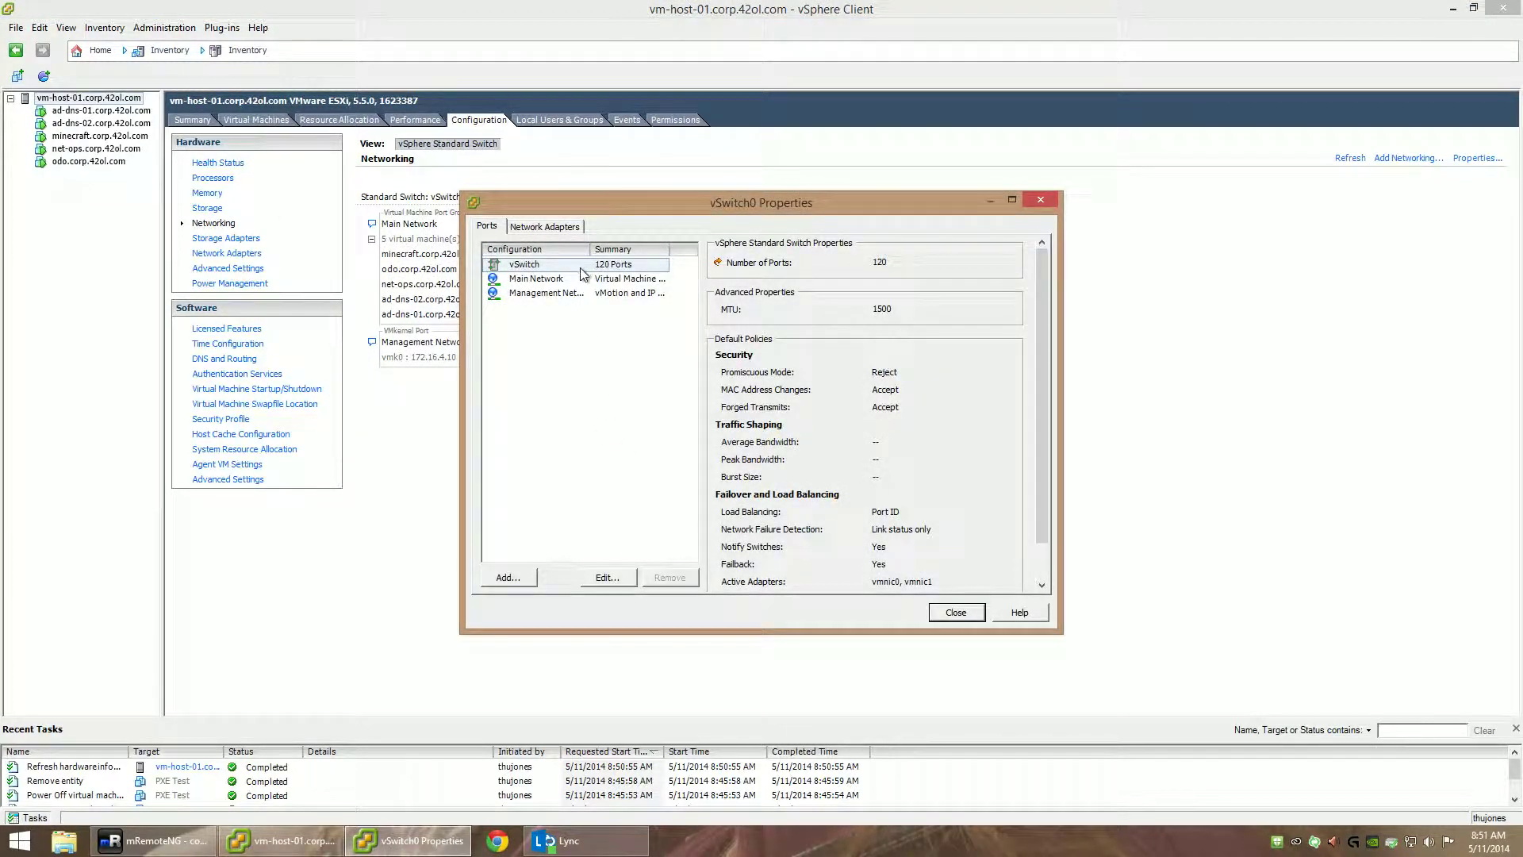
{"action": "double_click", "coordinate": [580, 267]}
{"action": "left_click", "coordinate": [738, 195]}
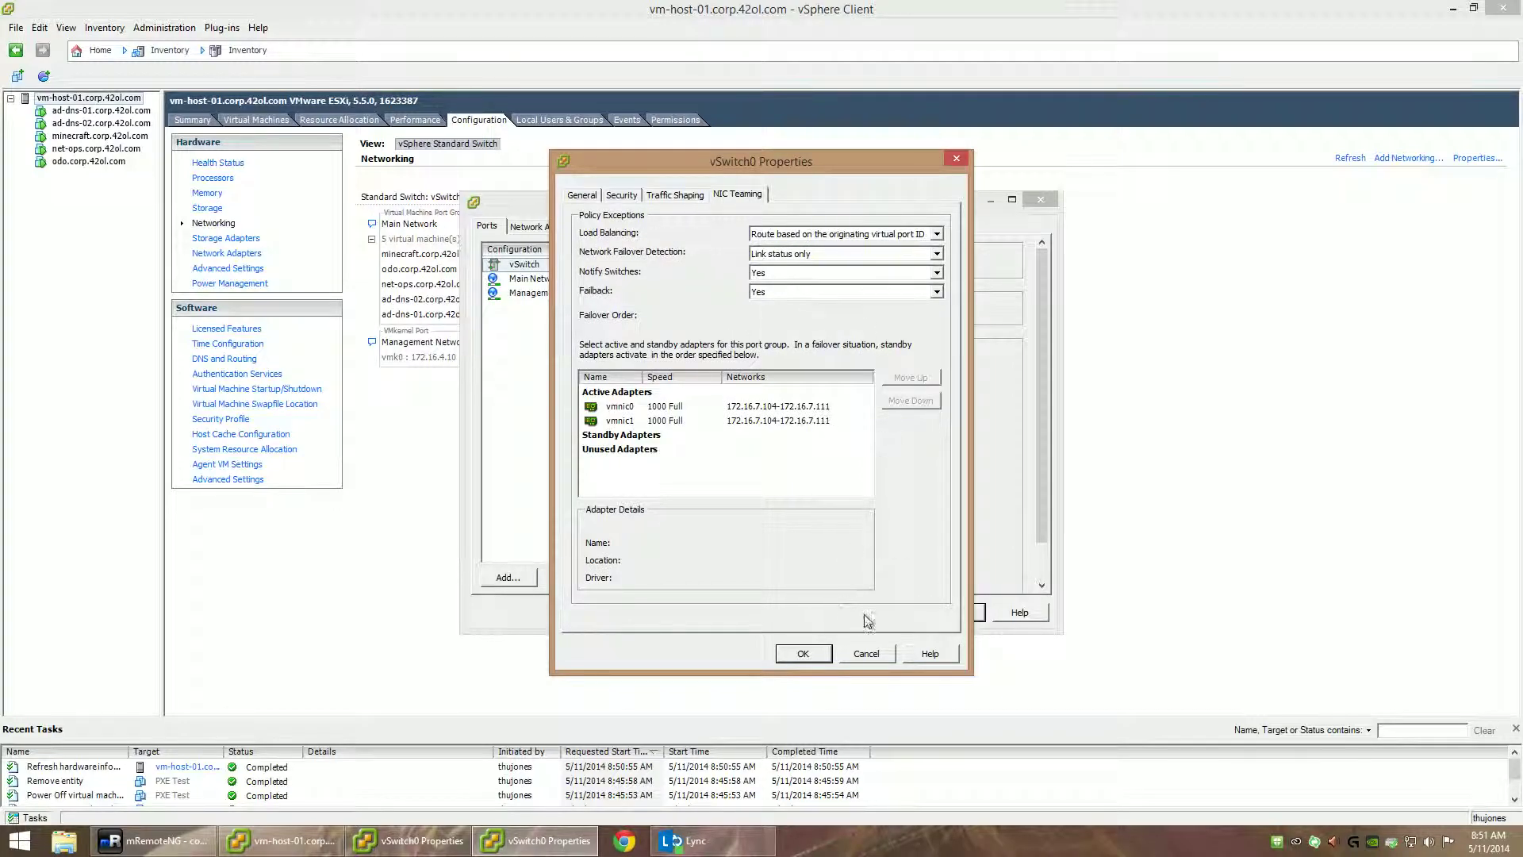
{"action": "left_click", "coordinate": [866, 653]}
{"action": "left_click", "coordinate": [942, 613]}
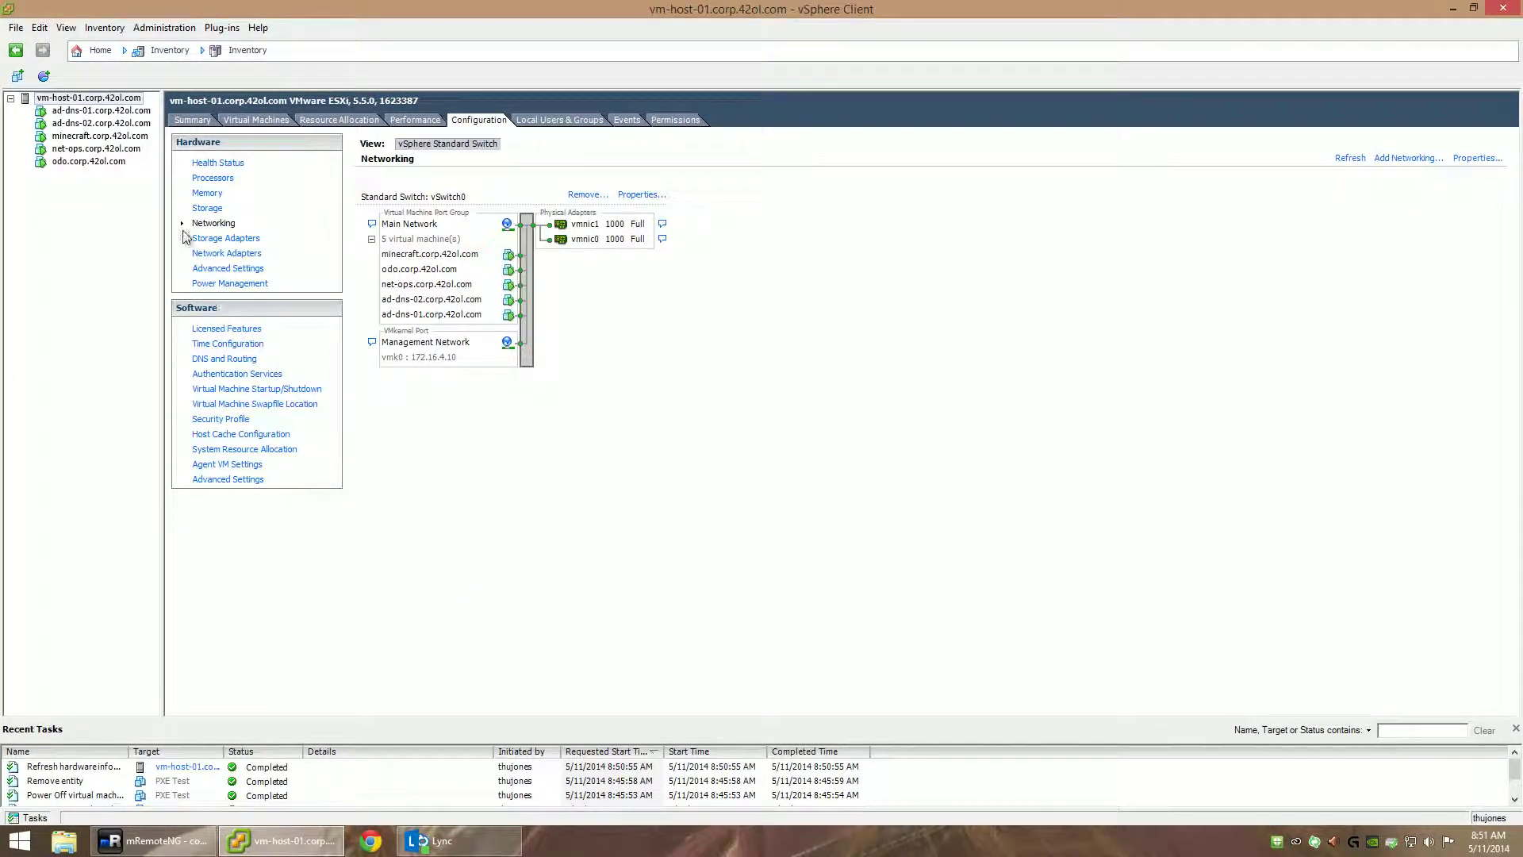
Inspect the Dell PERC 6/i storage adapter vmhba1 and its Local DELL Disk and SAS Storage devices
{"action": "left_click", "coordinate": [207, 240]}
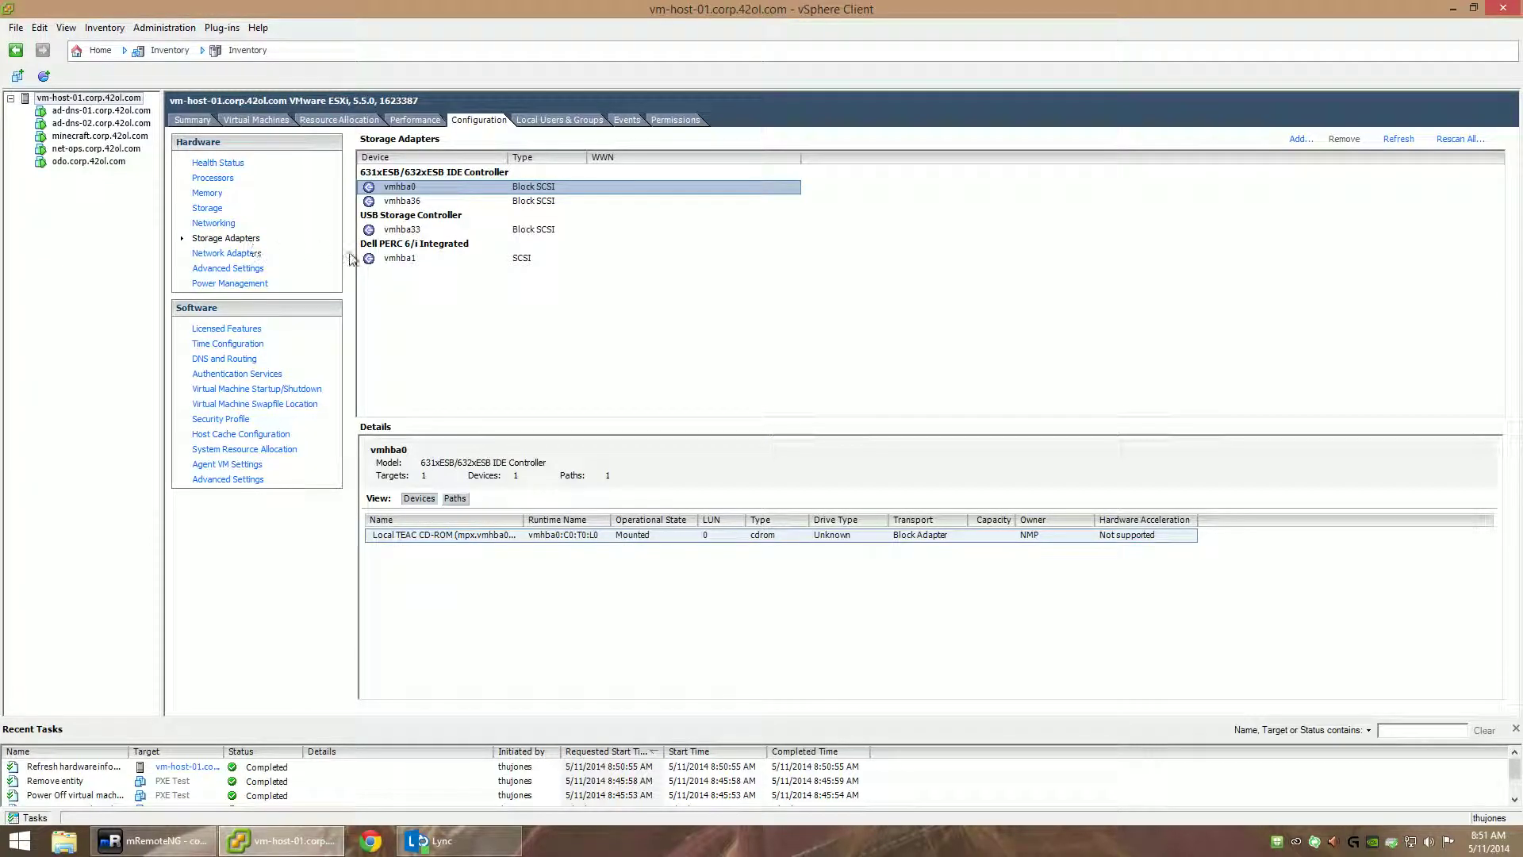
{"action": "left_click", "coordinate": [395, 259]}
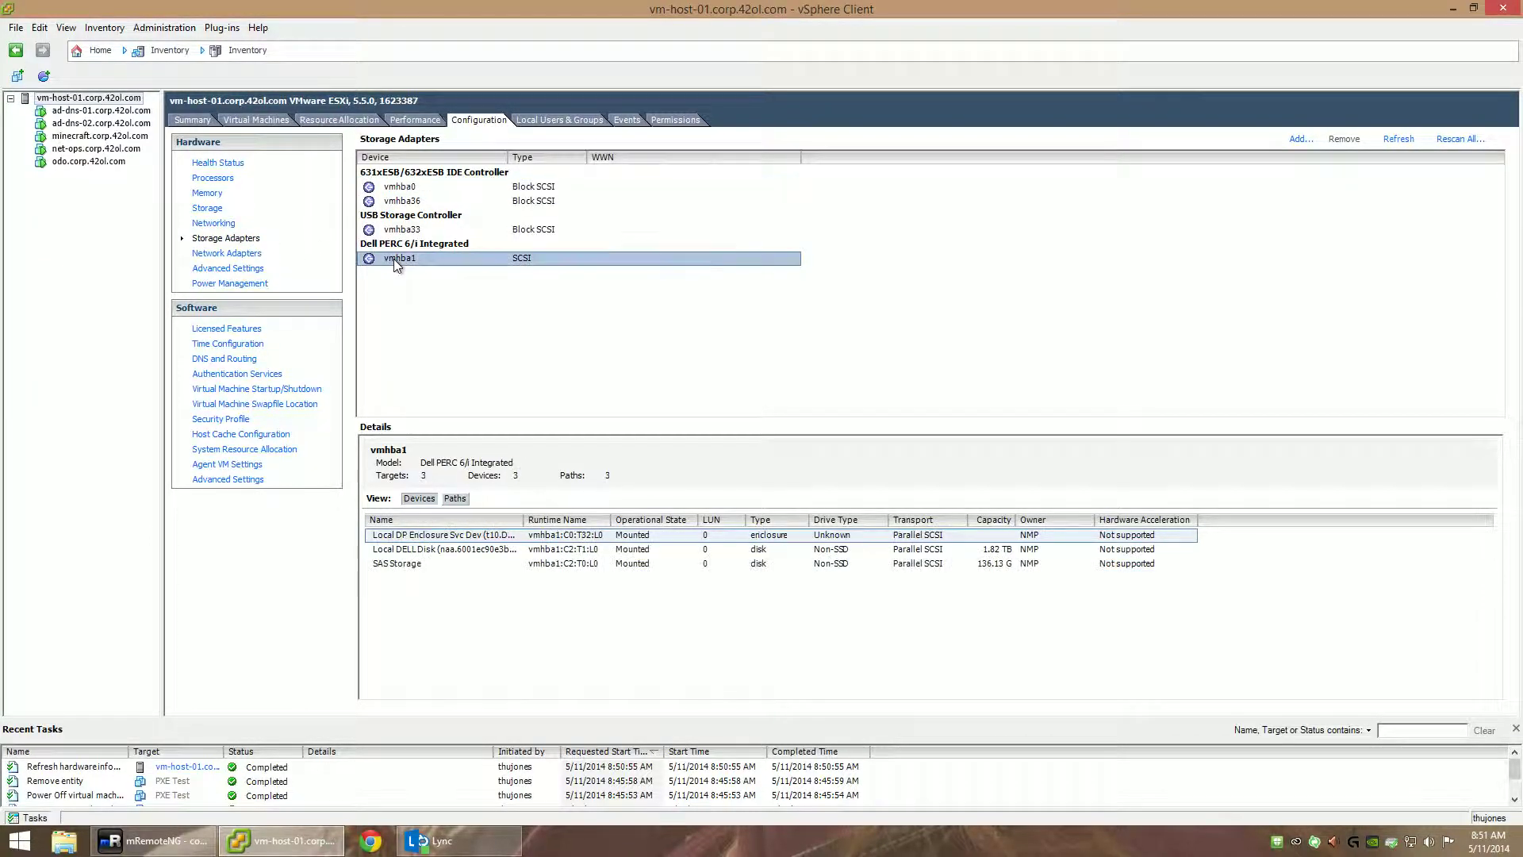
{"action": "left_click", "coordinate": [432, 550]}
{"action": "left_click", "coordinate": [418, 565]}
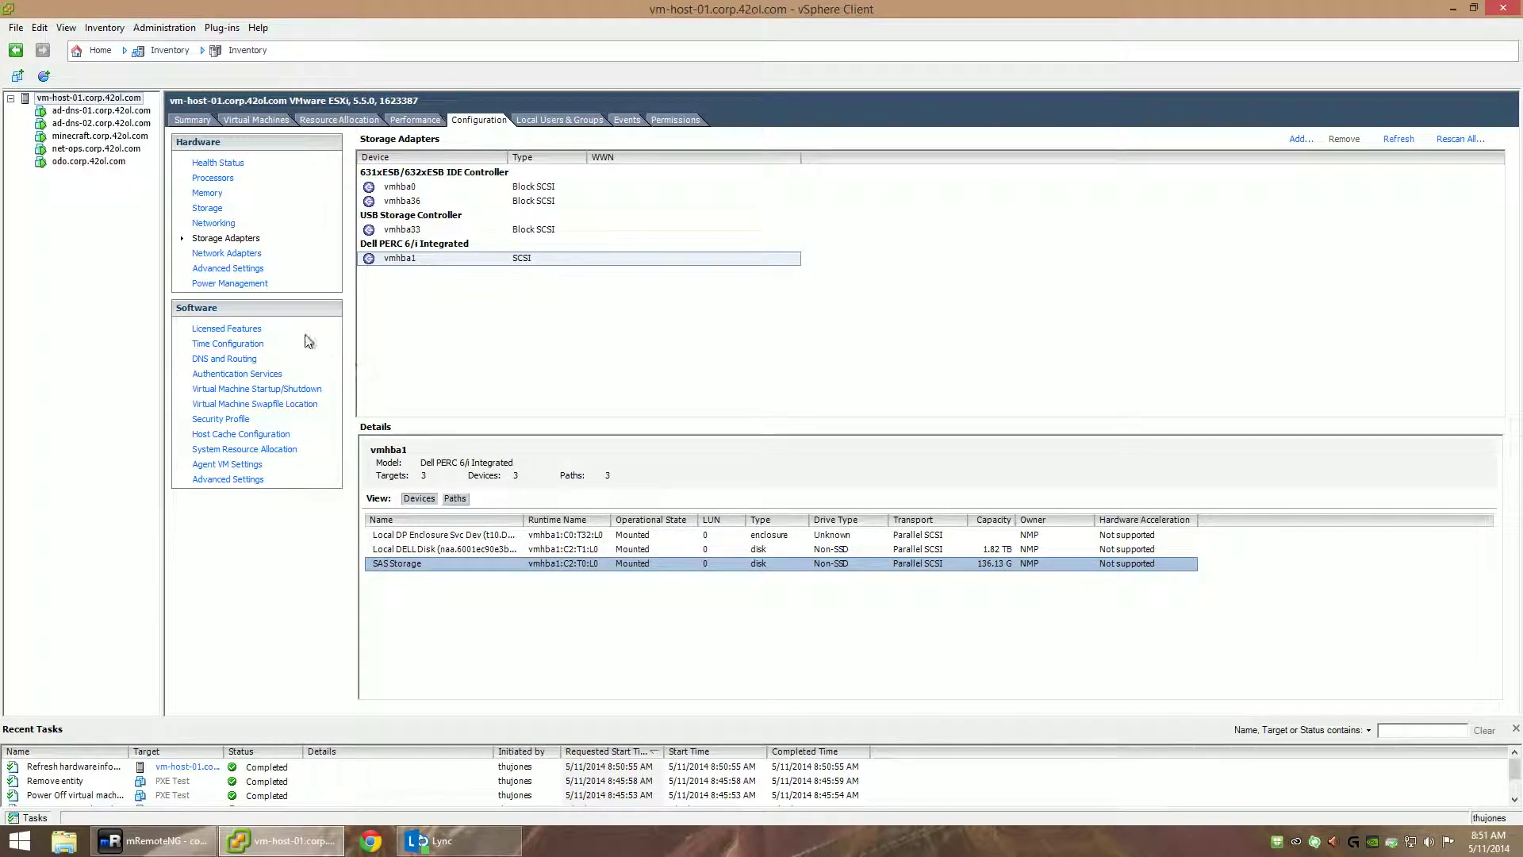
Review the host's network adapters, including vmnic1, and its hardware advanced settings and power management
{"action": "left_click", "coordinate": [216, 253]}
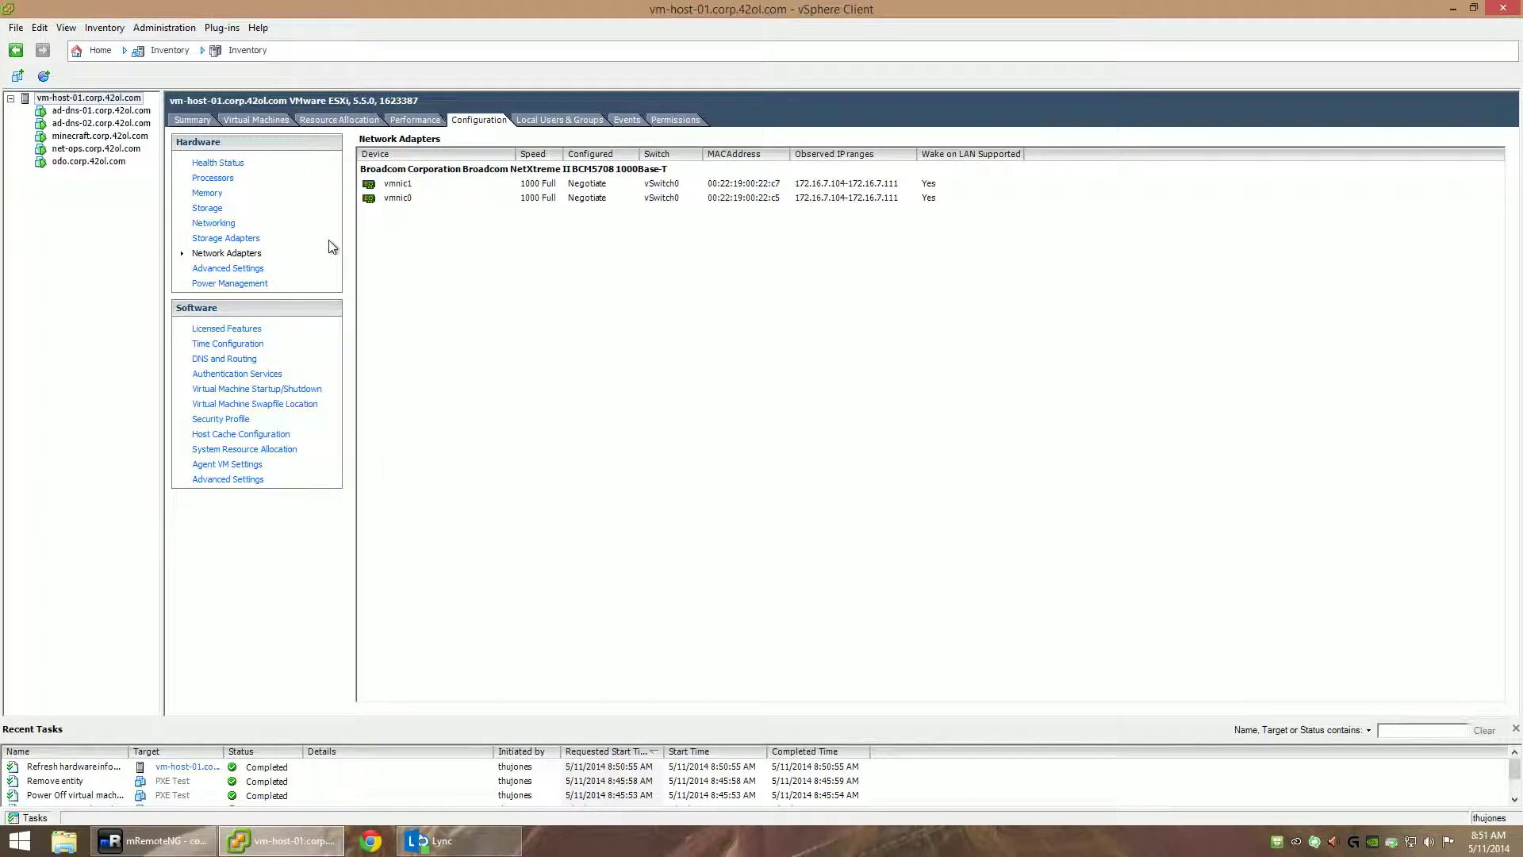
{"action": "left_click", "coordinate": [389, 187]}
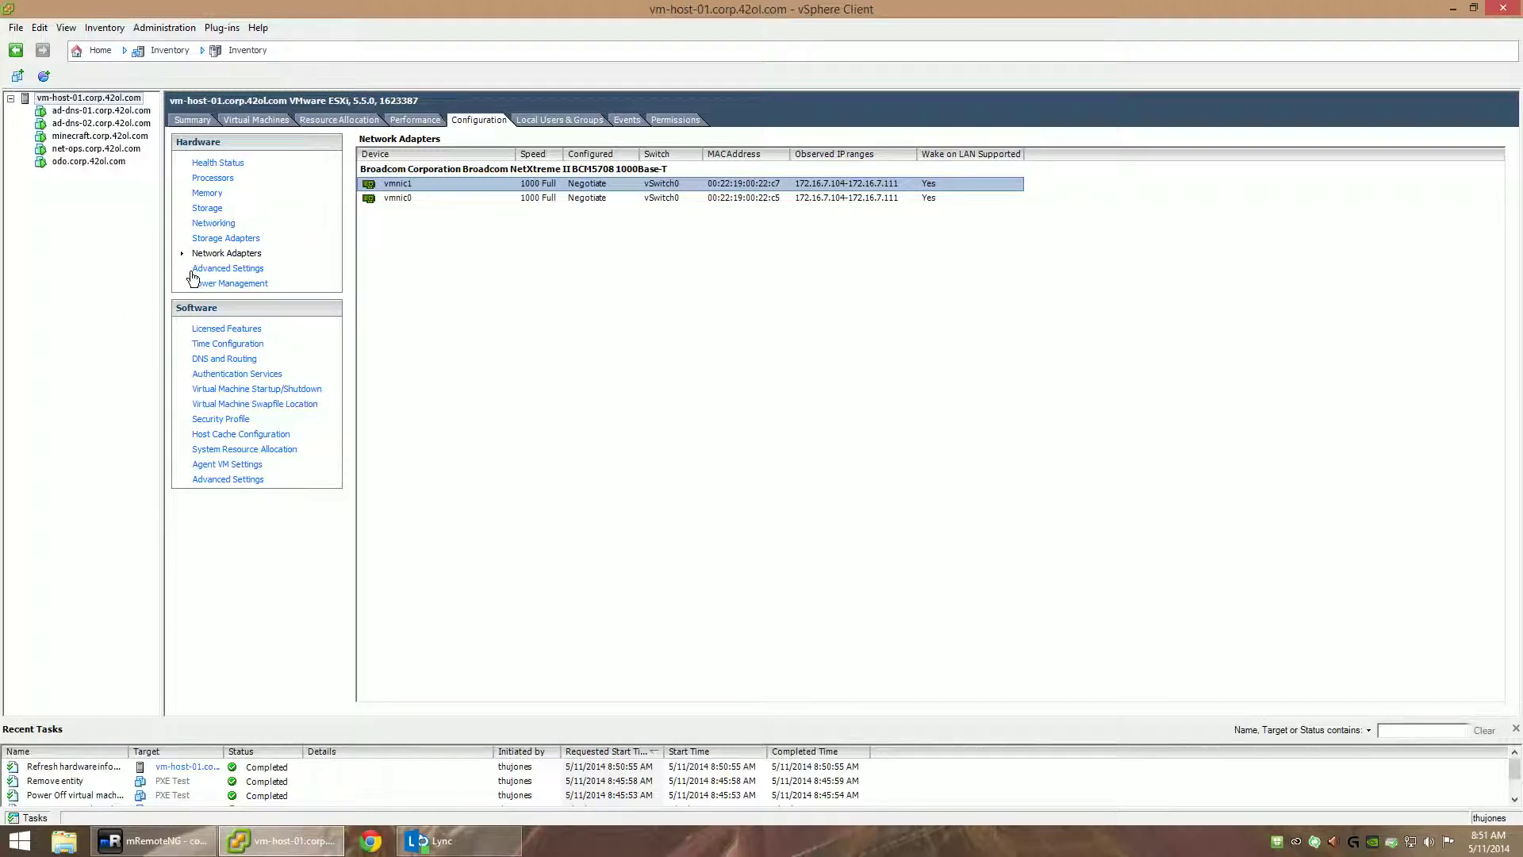
{"action": "left_click", "coordinate": [234, 270]}
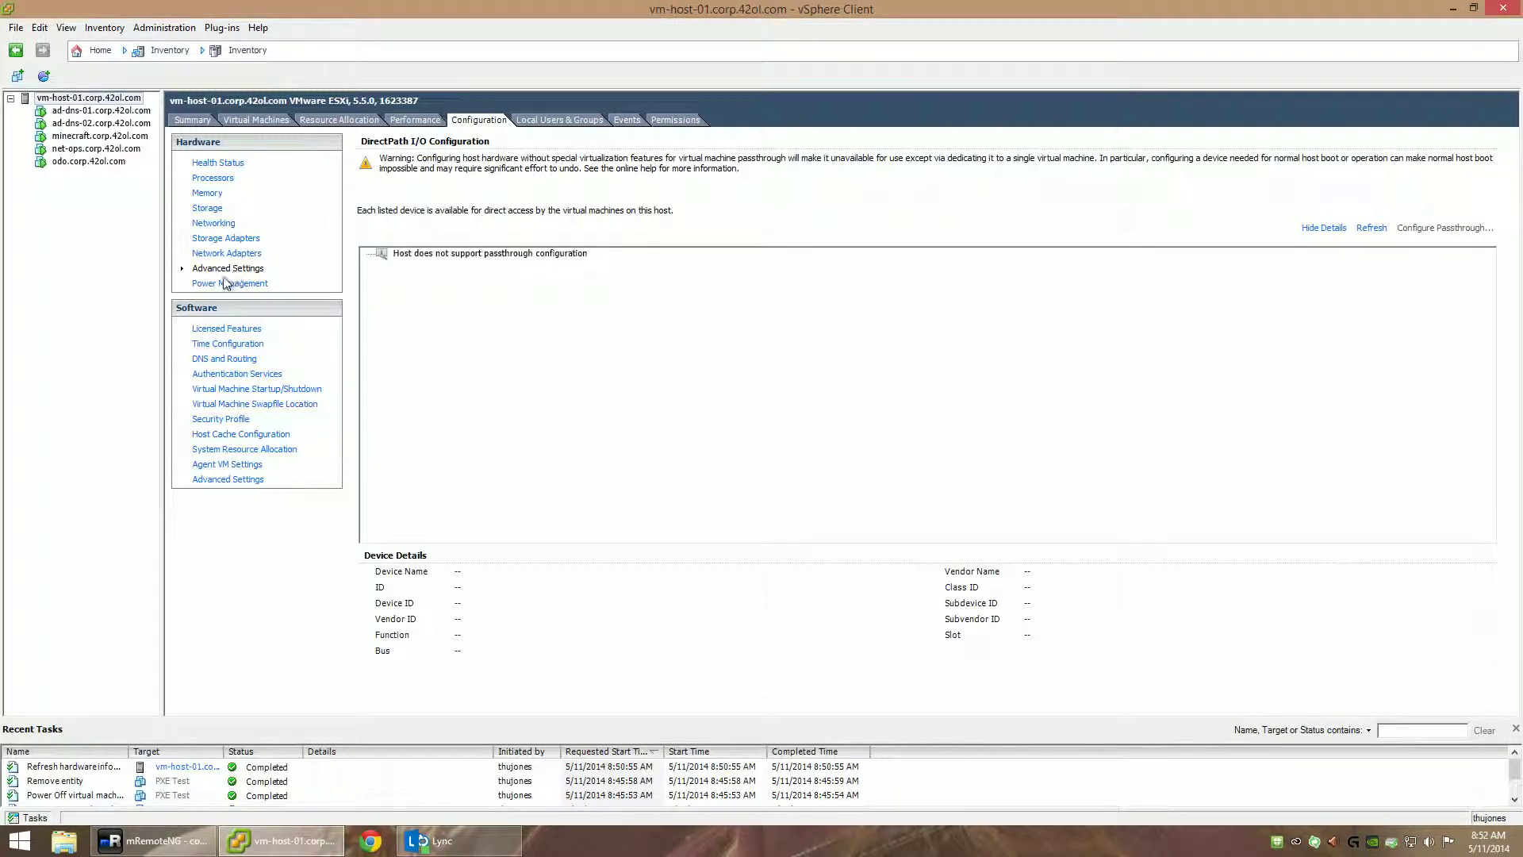
{"action": "left_click", "coordinate": [230, 285]}
Review the host's software configuration for licensed features, time, DNS and routing, and authentication services
{"action": "left_click", "coordinate": [254, 329]}
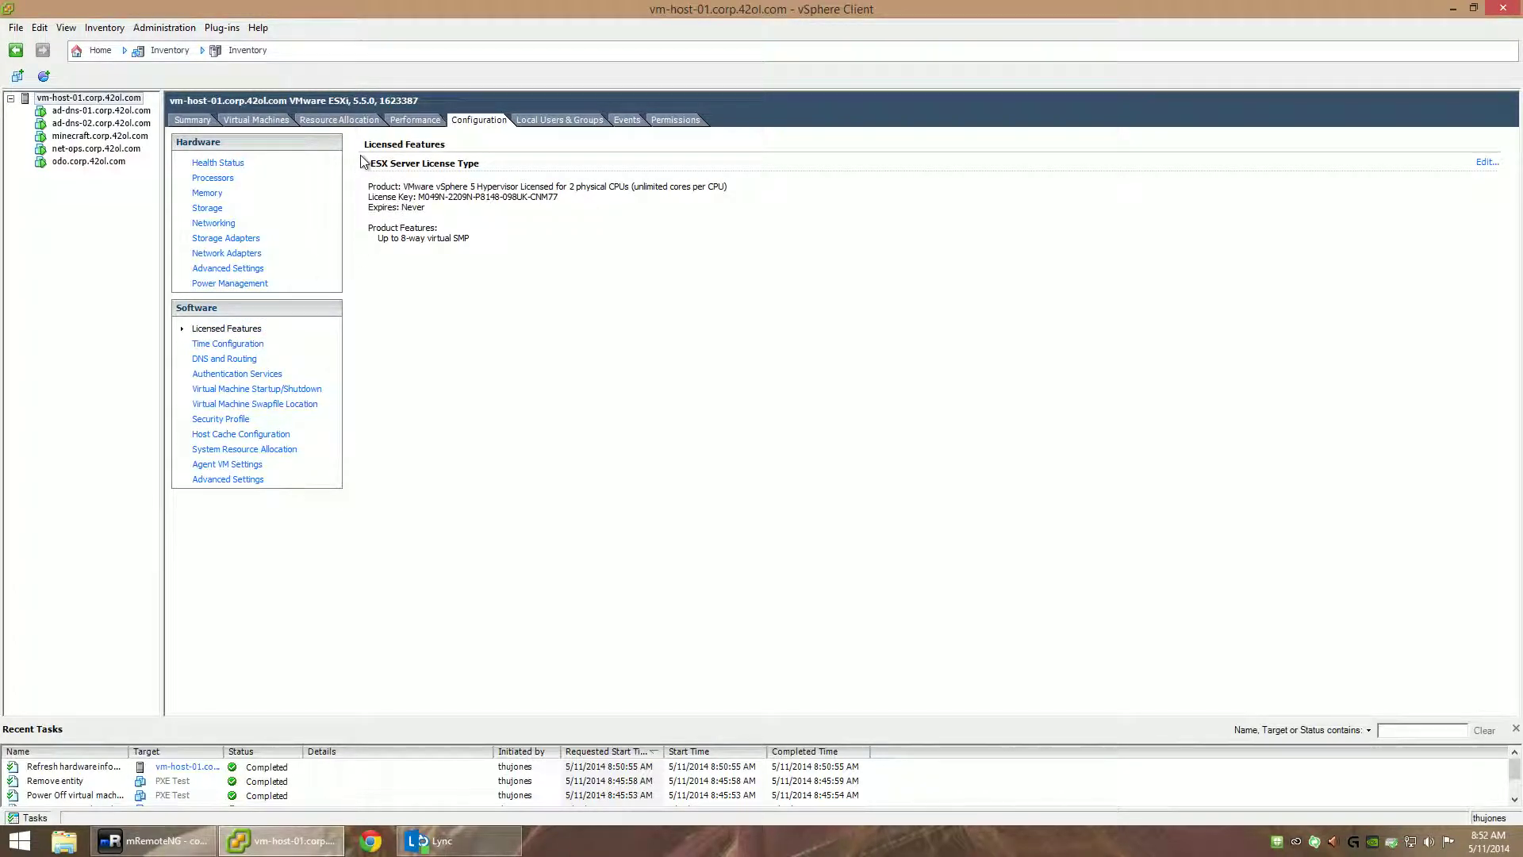
{"action": "left_click", "coordinate": [229, 345]}
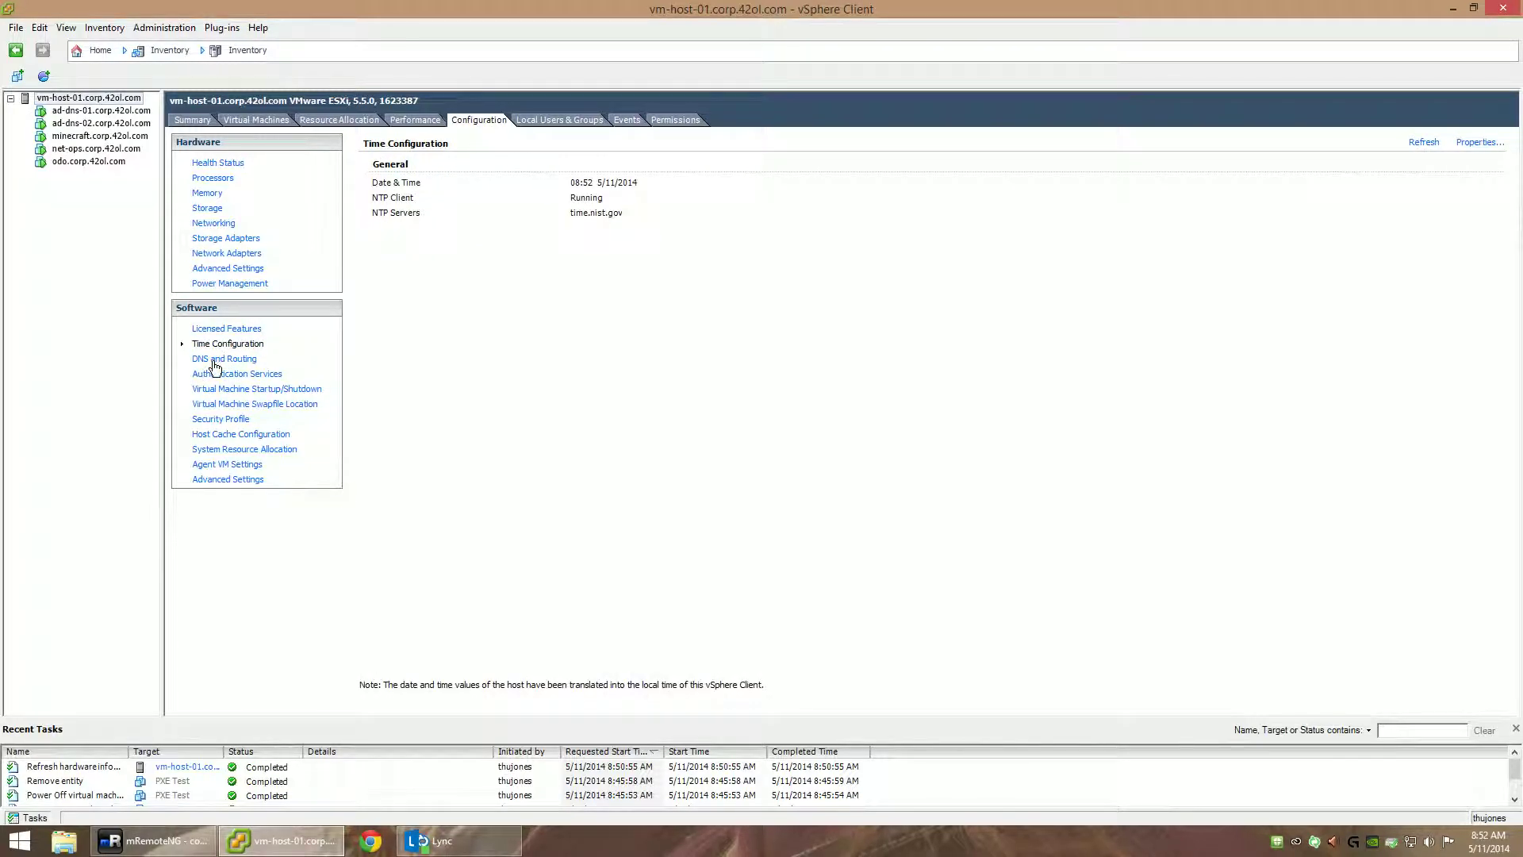
{"action": "left_click", "coordinate": [223, 359]}
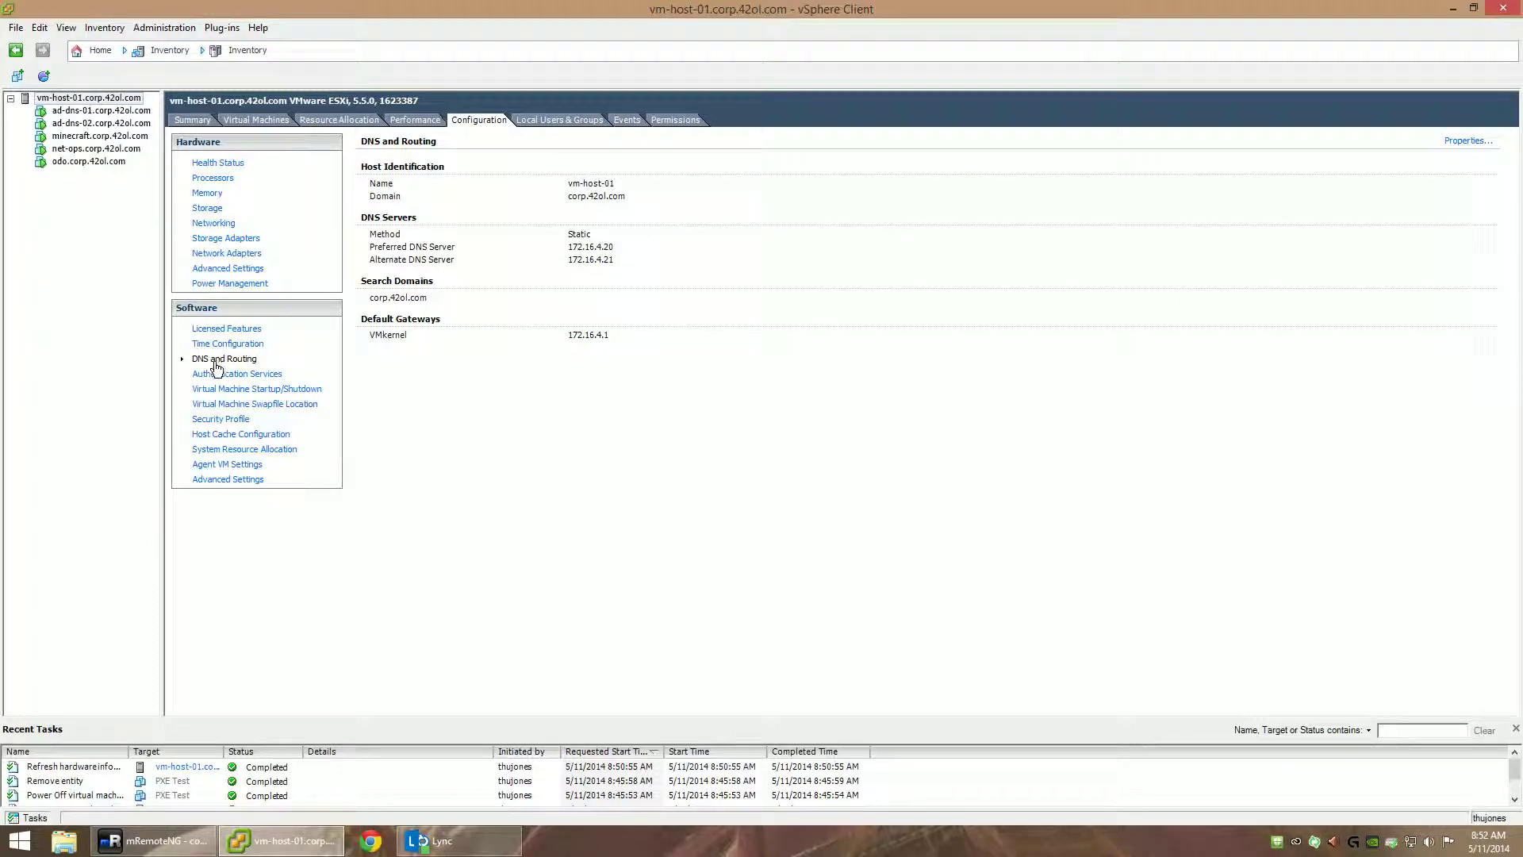
{"action": "left_click", "coordinate": [213, 378]}
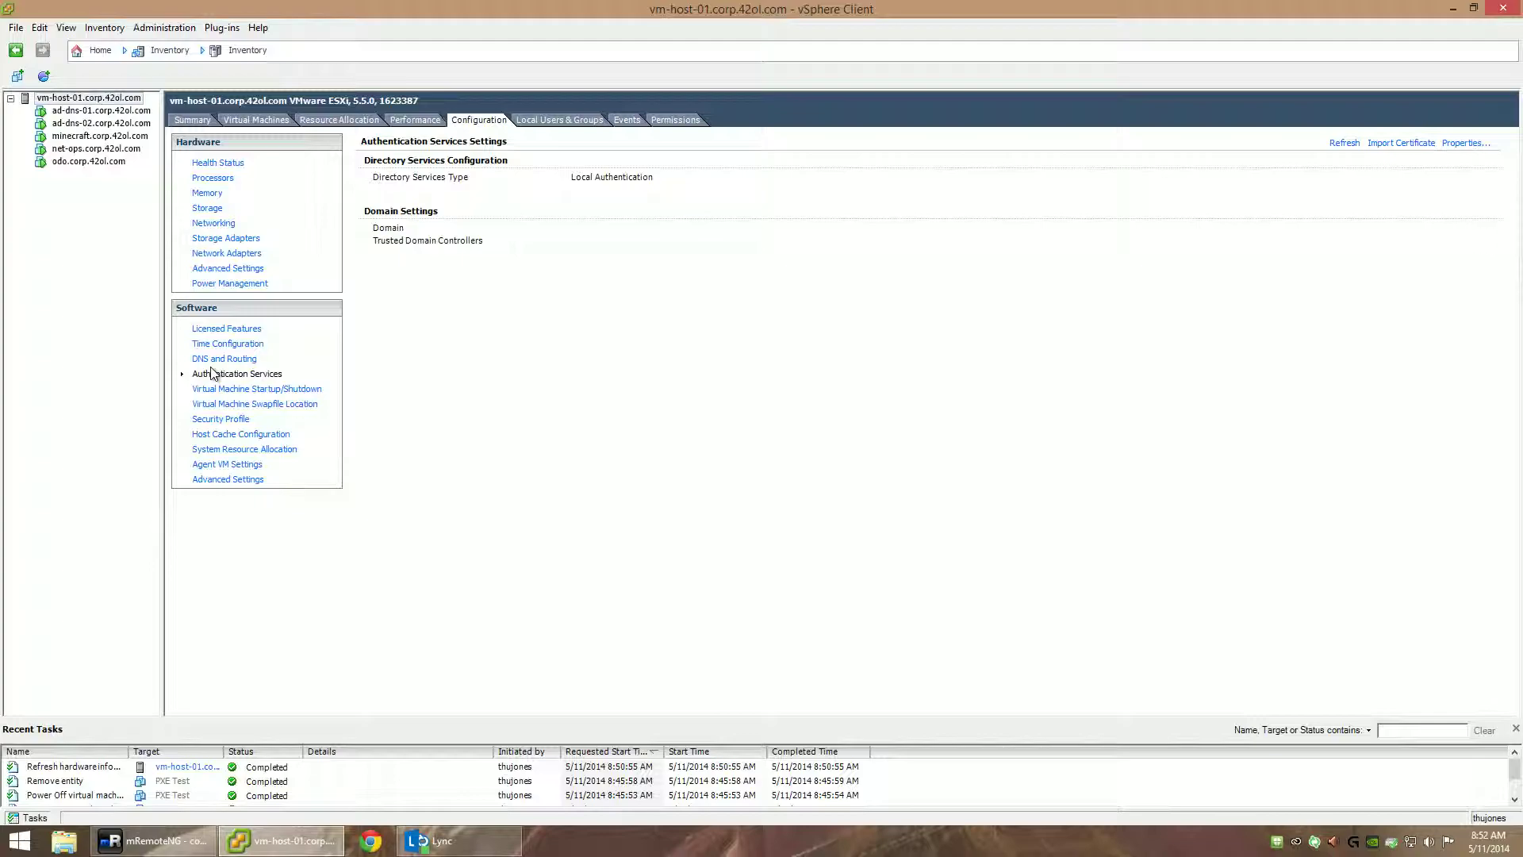
Review the host's virtual machine startup and swapfile settings, security profile services and firewall, and host cache configuration
{"action": "left_click", "coordinate": [219, 389]}
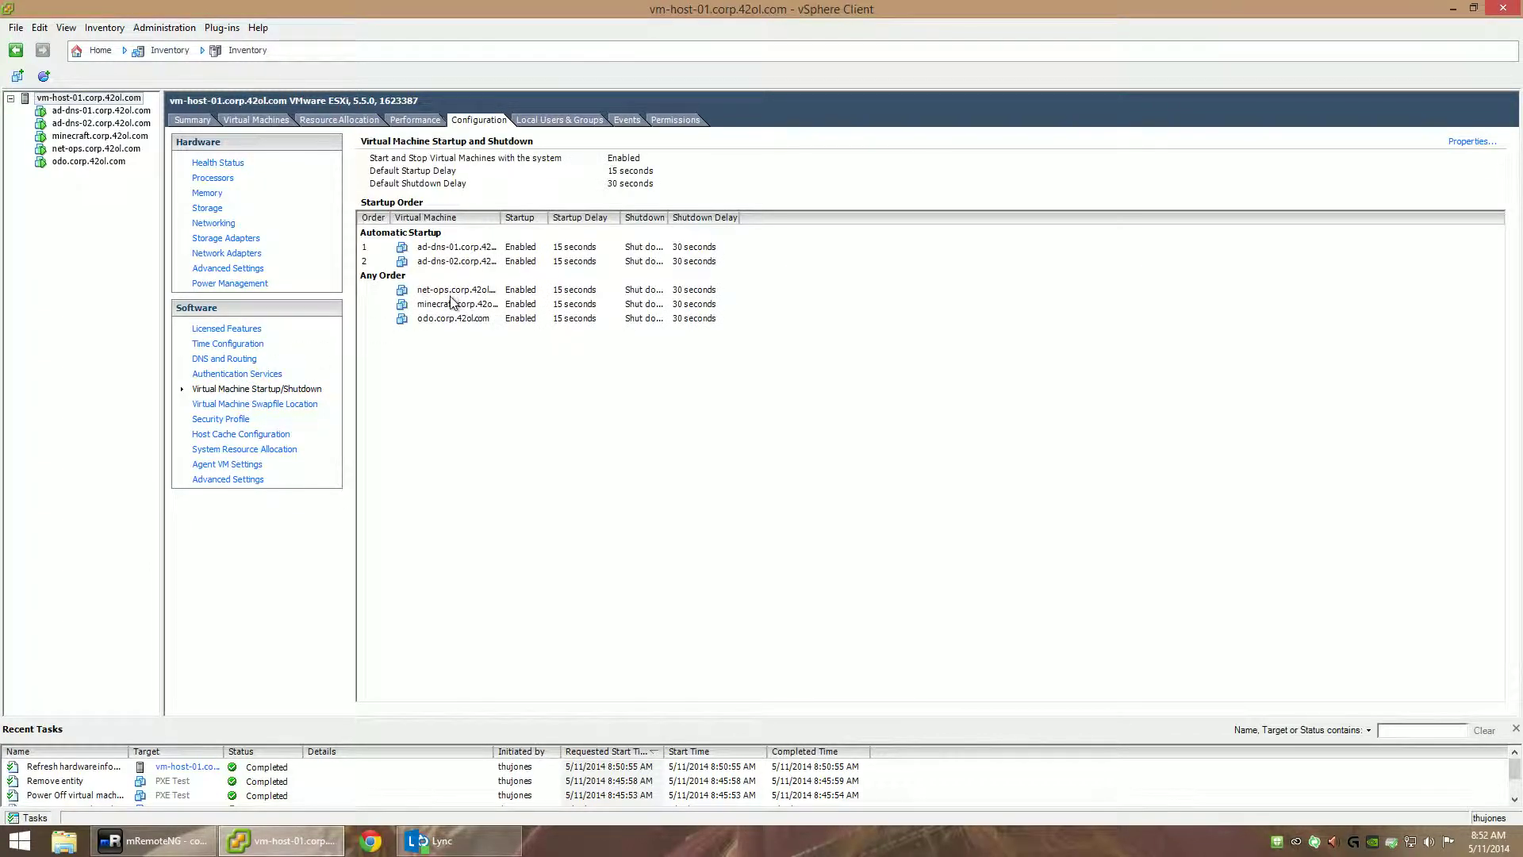
{"action": "left_click", "coordinate": [225, 406]}
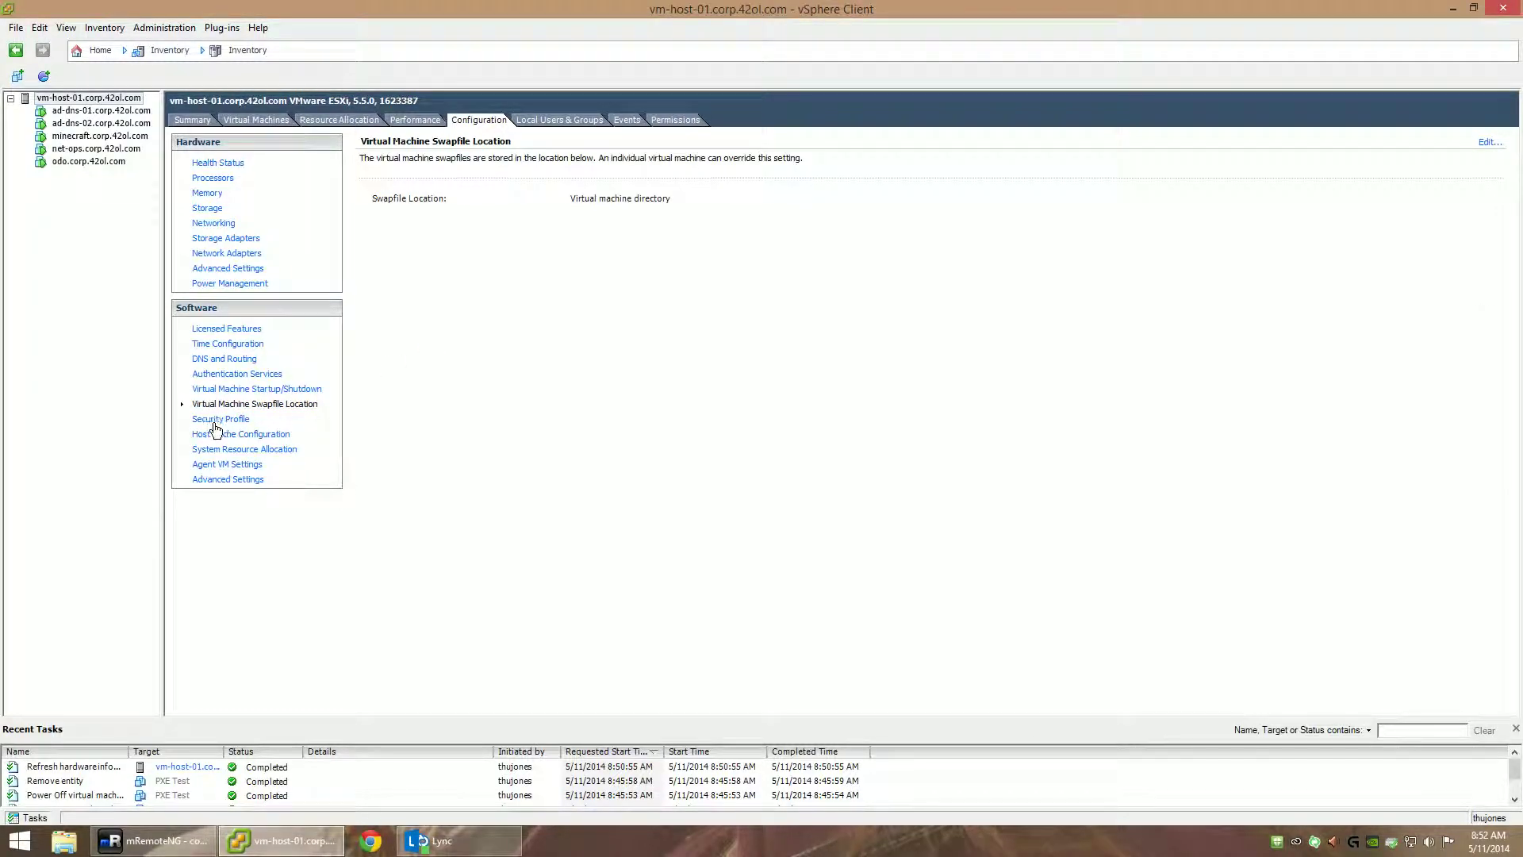
{"action": "left_click", "coordinate": [220, 424]}
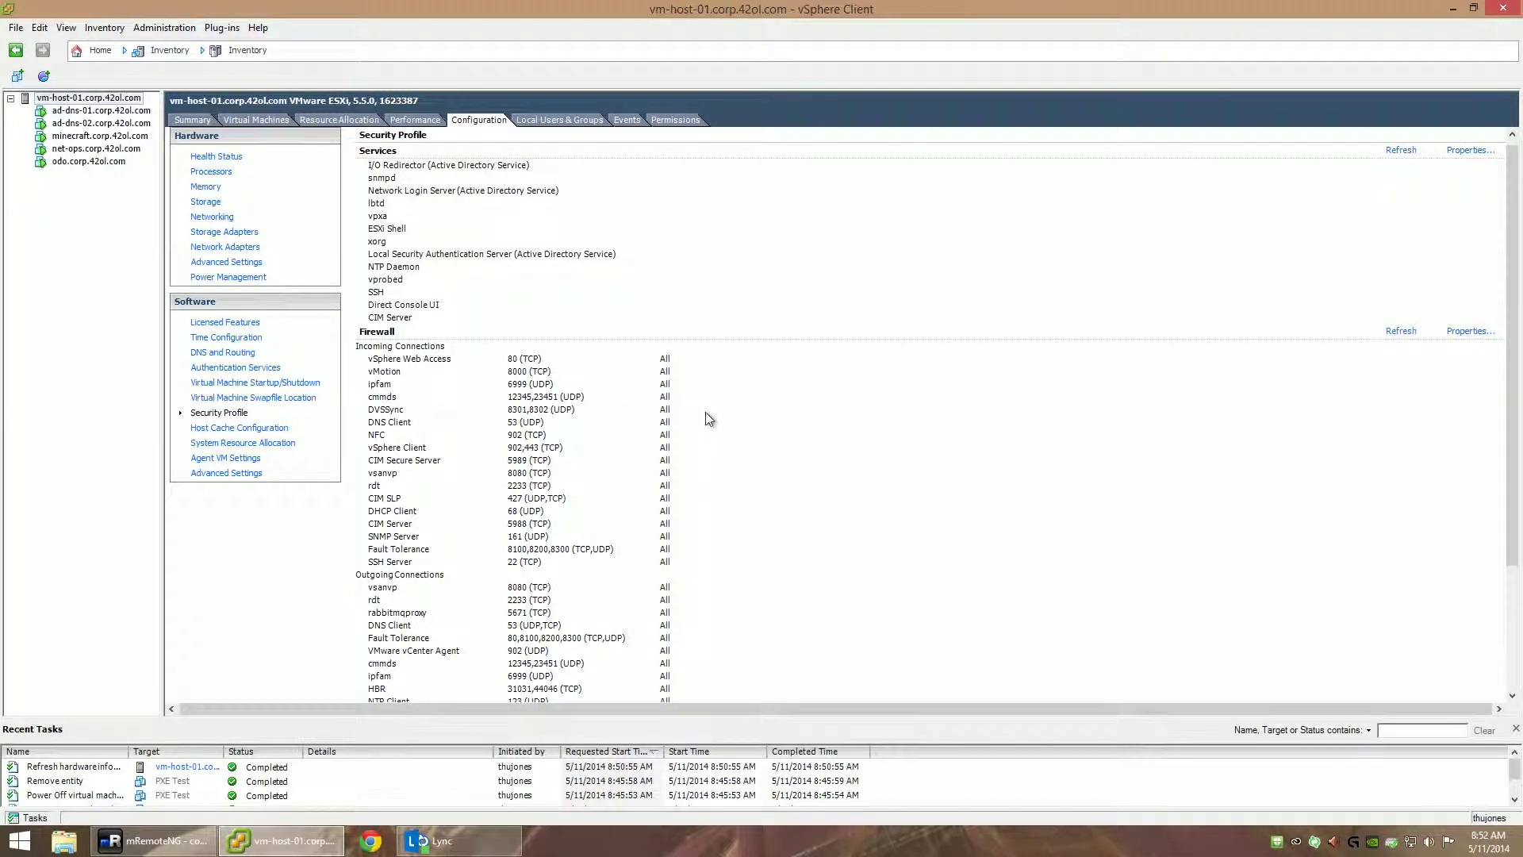
{"action": "scroll", "coordinate": [749, 444], "scroll_direction": "down", "scroll_amount": 5}
{"action": "left_click", "coordinate": [221, 261]}
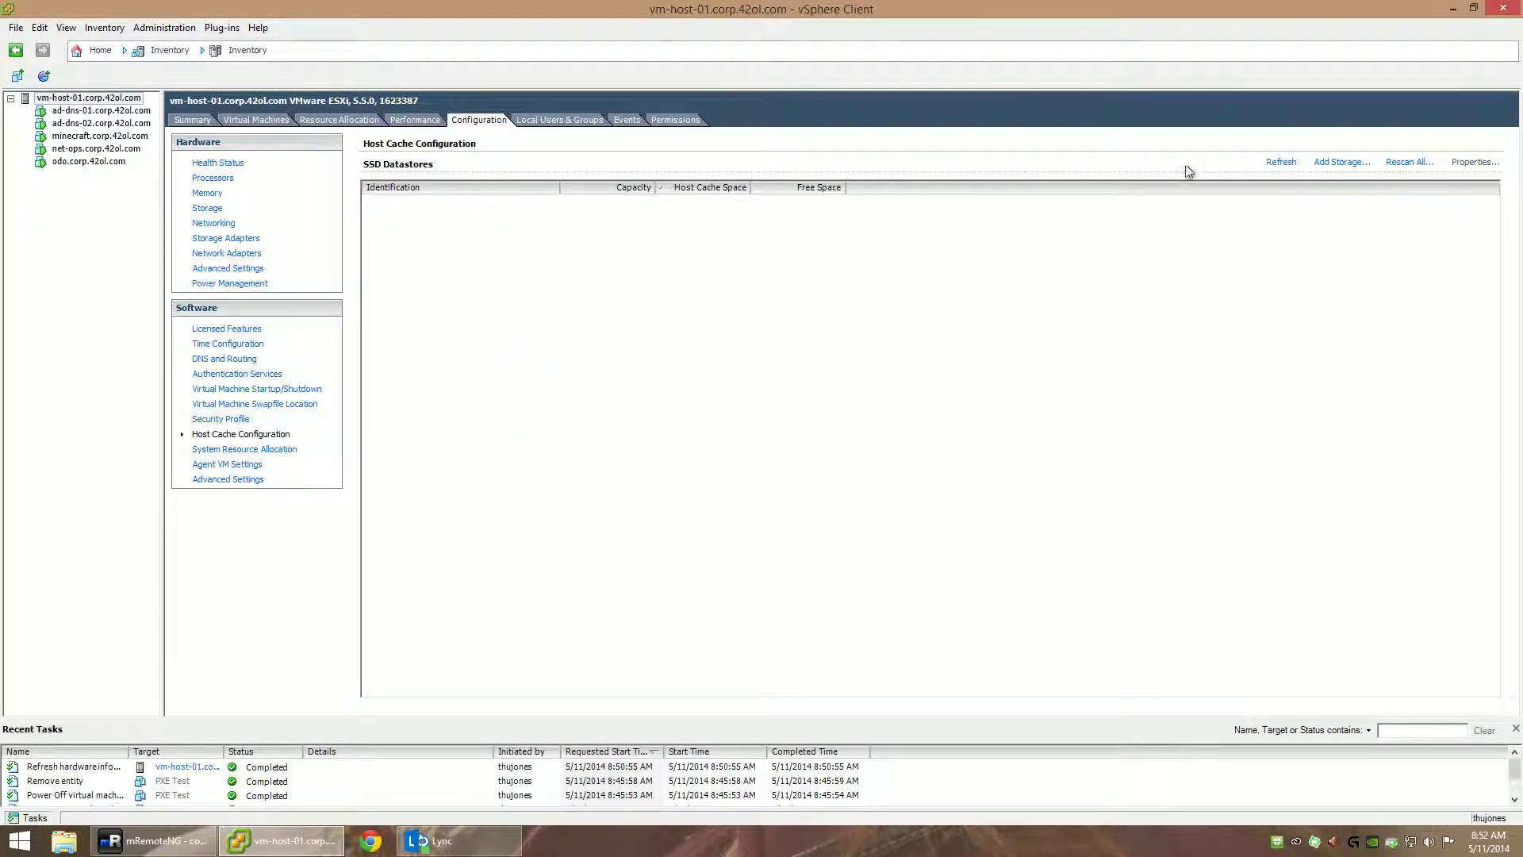
Review the host's system resource allocation, agent VM settings, and the BufferCache and CBRC categories of its software advanced settings
{"action": "left_click", "coordinate": [213, 450]}
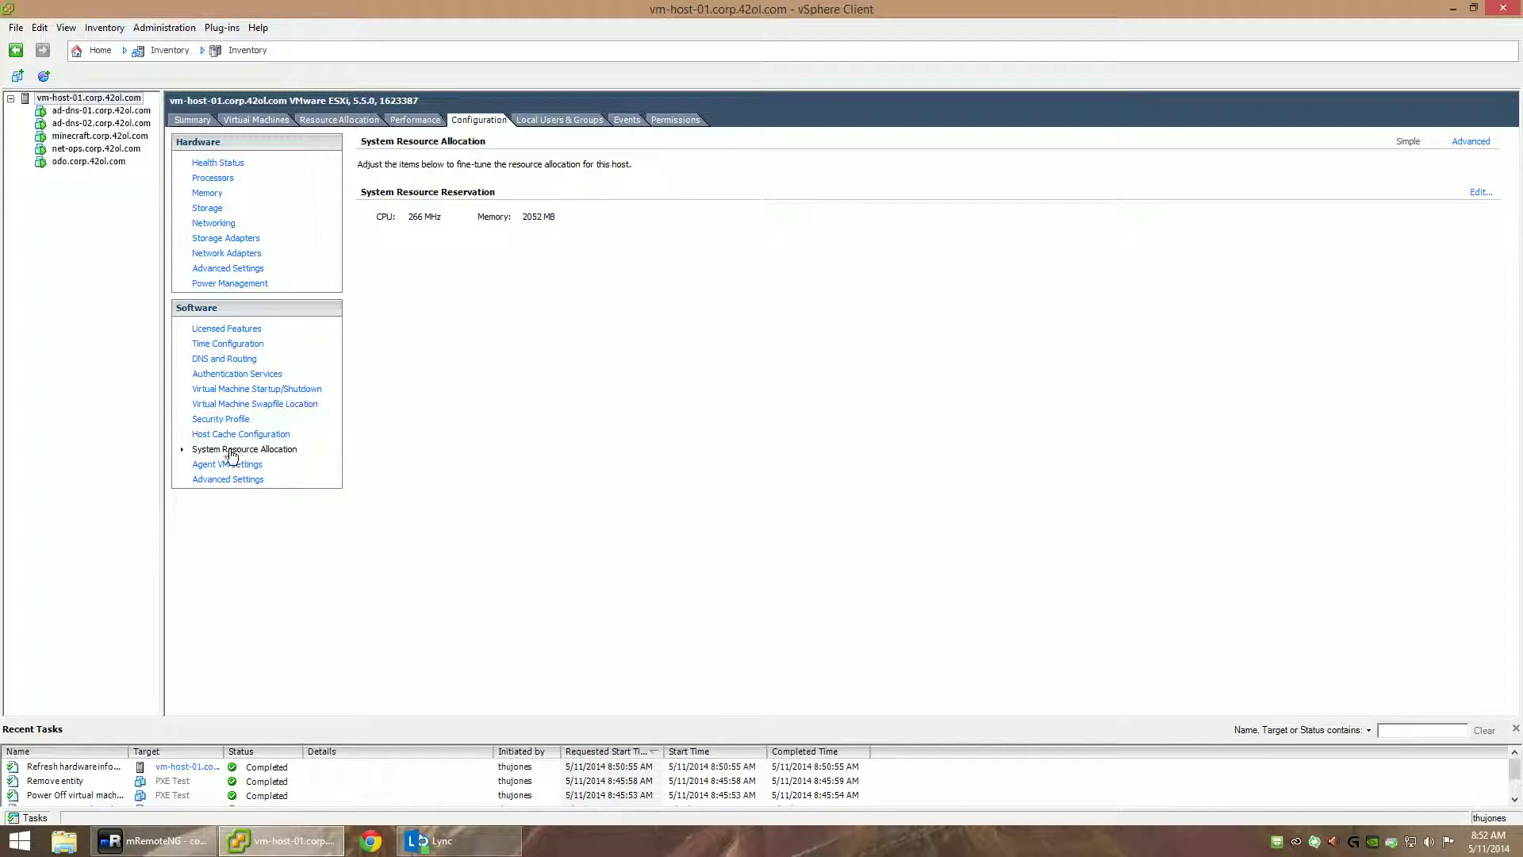
{"action": "left_click", "coordinate": [222, 466]}
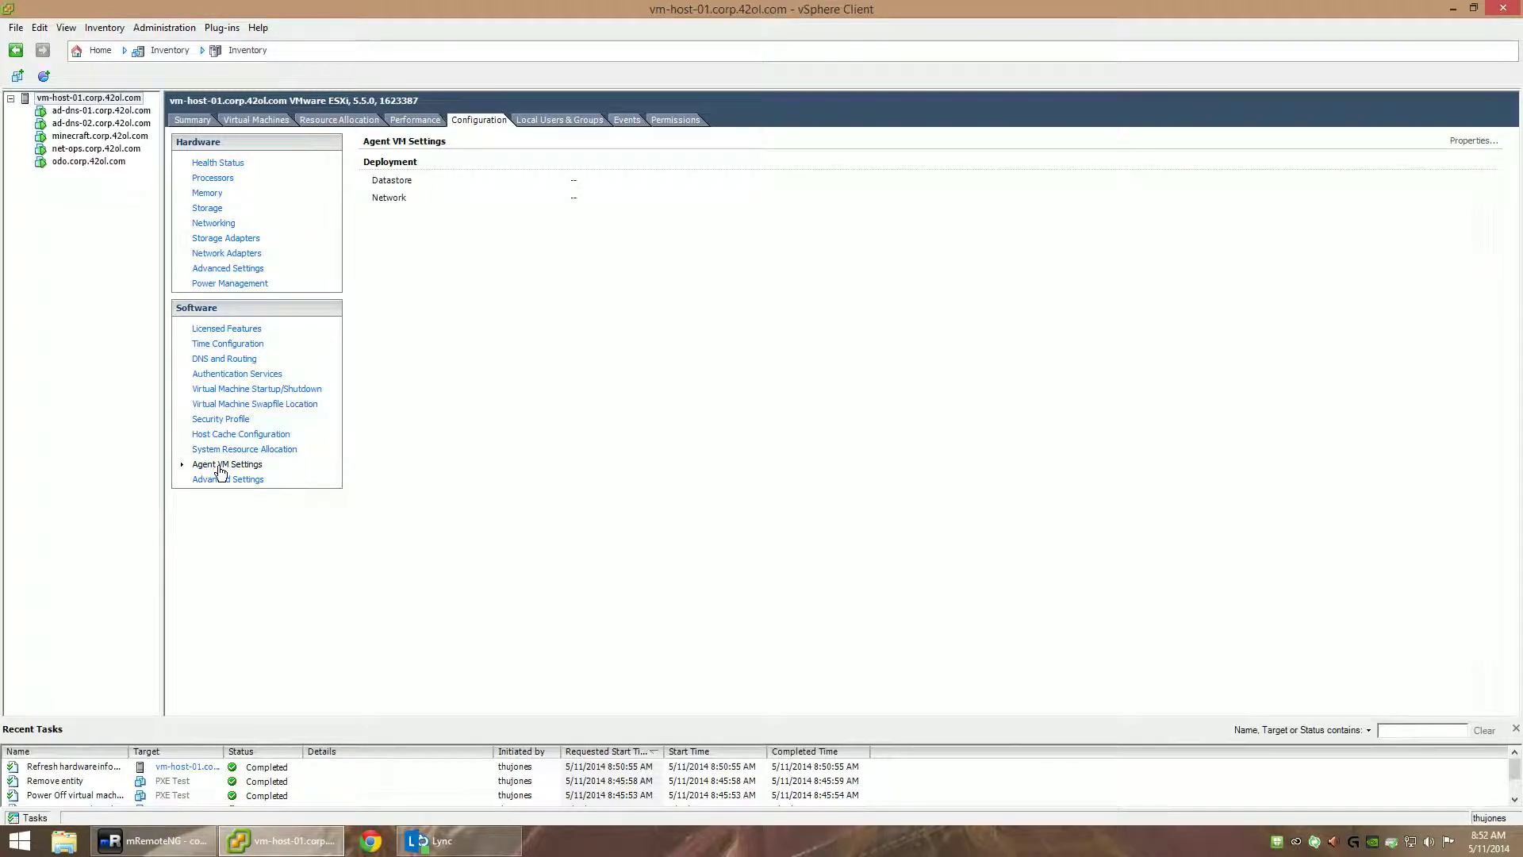
{"action": "left_click", "coordinate": [225, 480]}
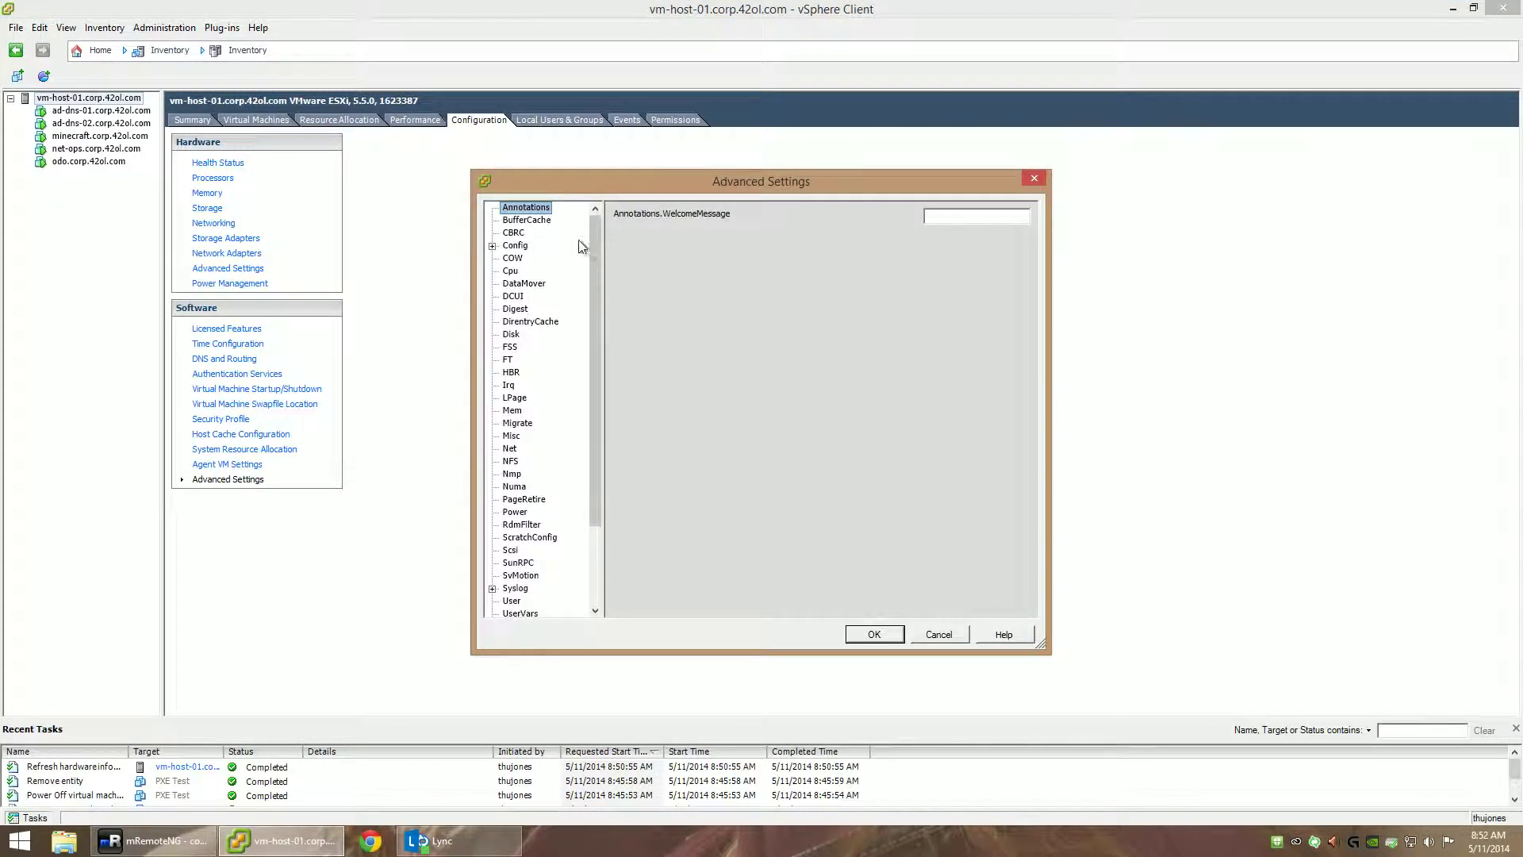
{"action": "left_click", "coordinate": [524, 224]}
{"action": "key", "text": "Down"}
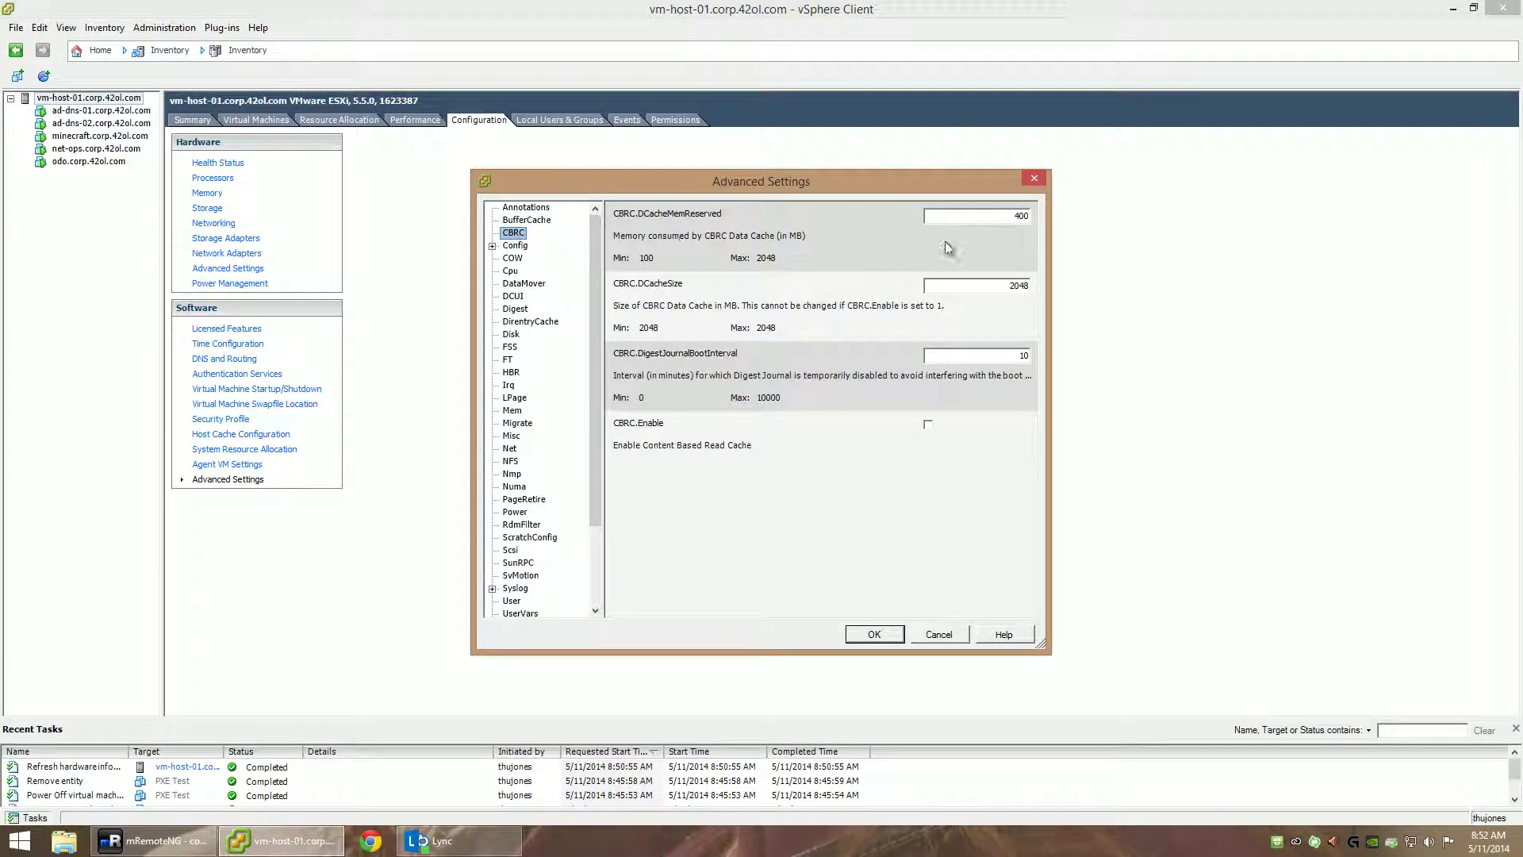
{"action": "left_click", "coordinate": [1034, 182]}
View the ad-dns-01 and net-ops virtual machines, and open the settings of net-ops.corp.42ol.com for review
{"action": "left_click", "coordinate": [193, 120]}
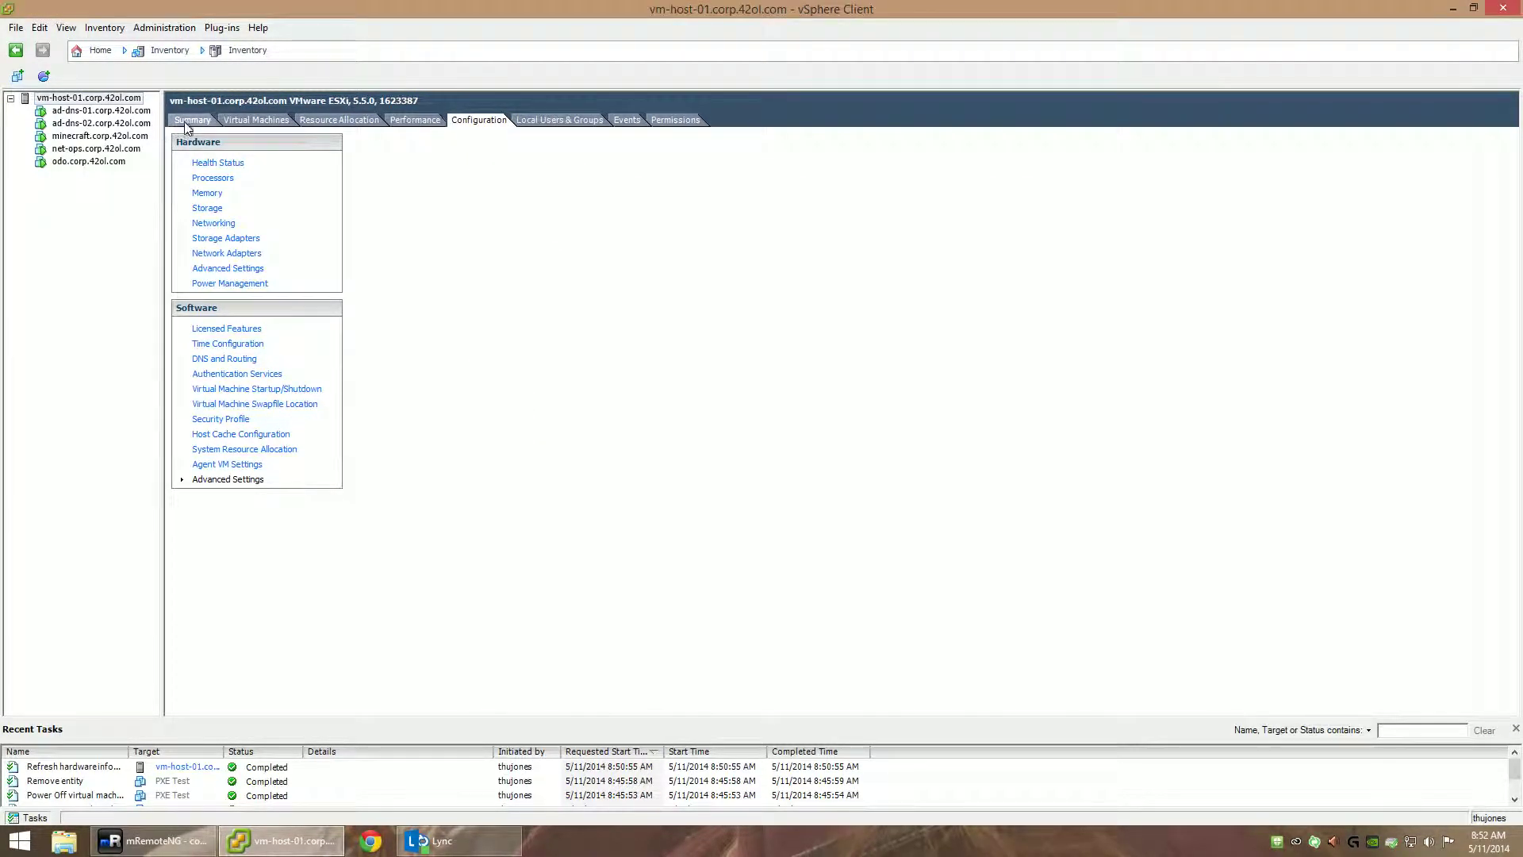
{"action": "left_click", "coordinate": [87, 110]}
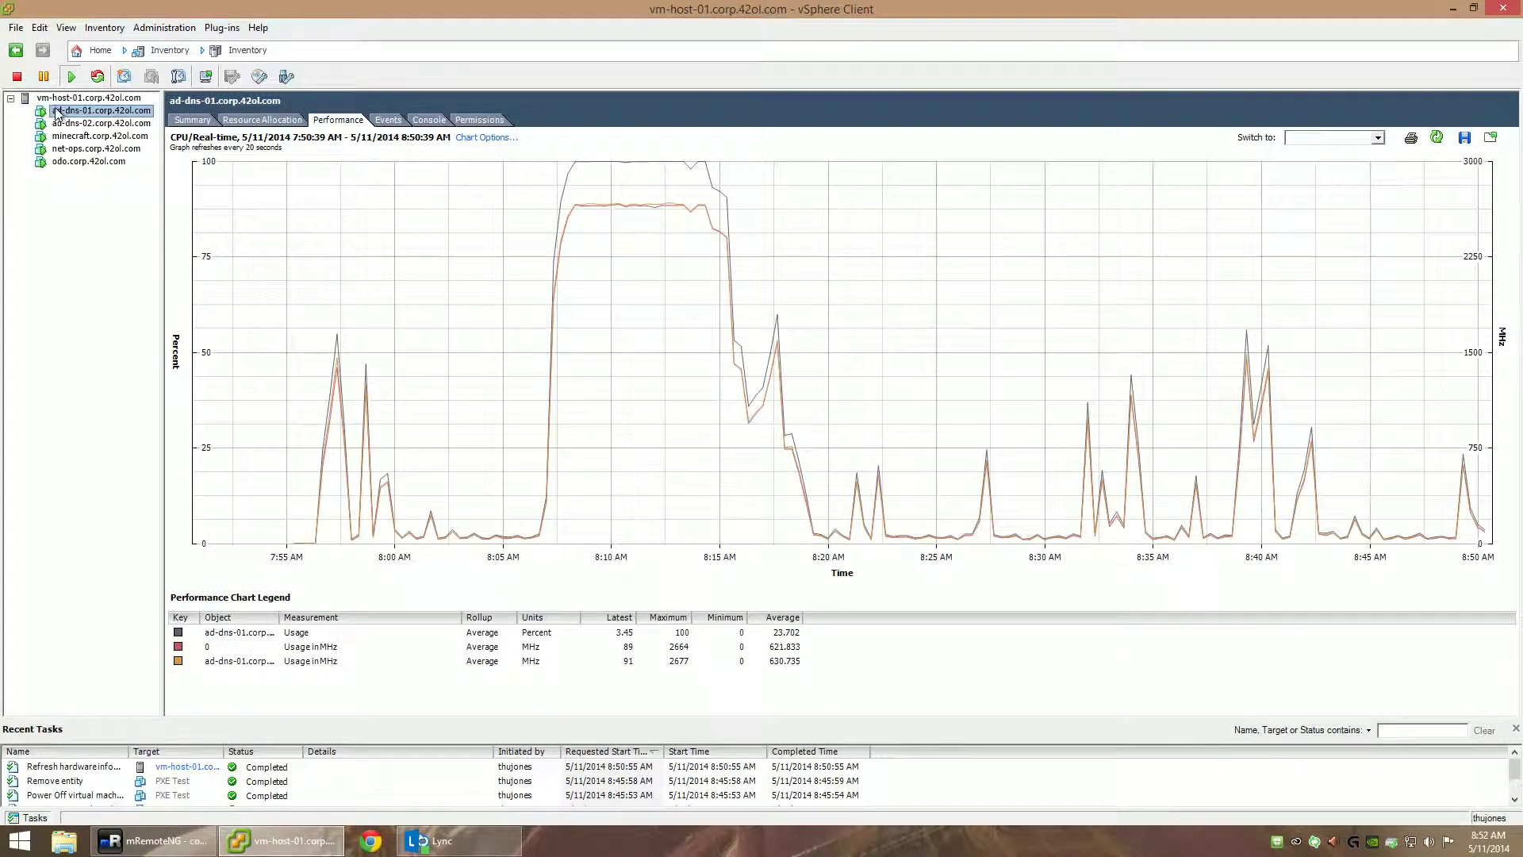
{"action": "left_click", "coordinate": [73, 149]}
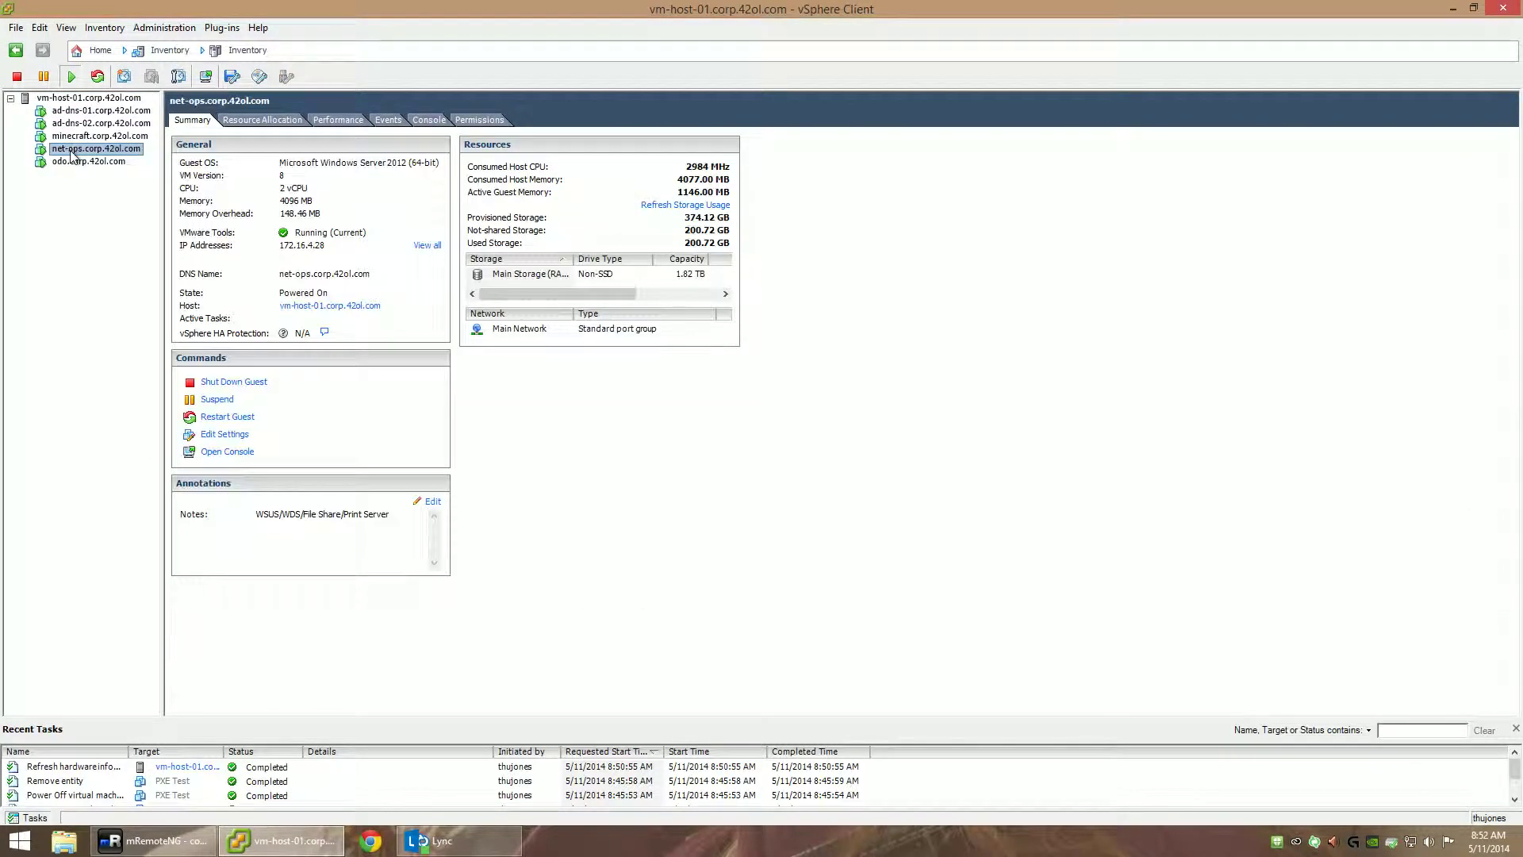
{"action": "right_click", "coordinate": [71, 150]}
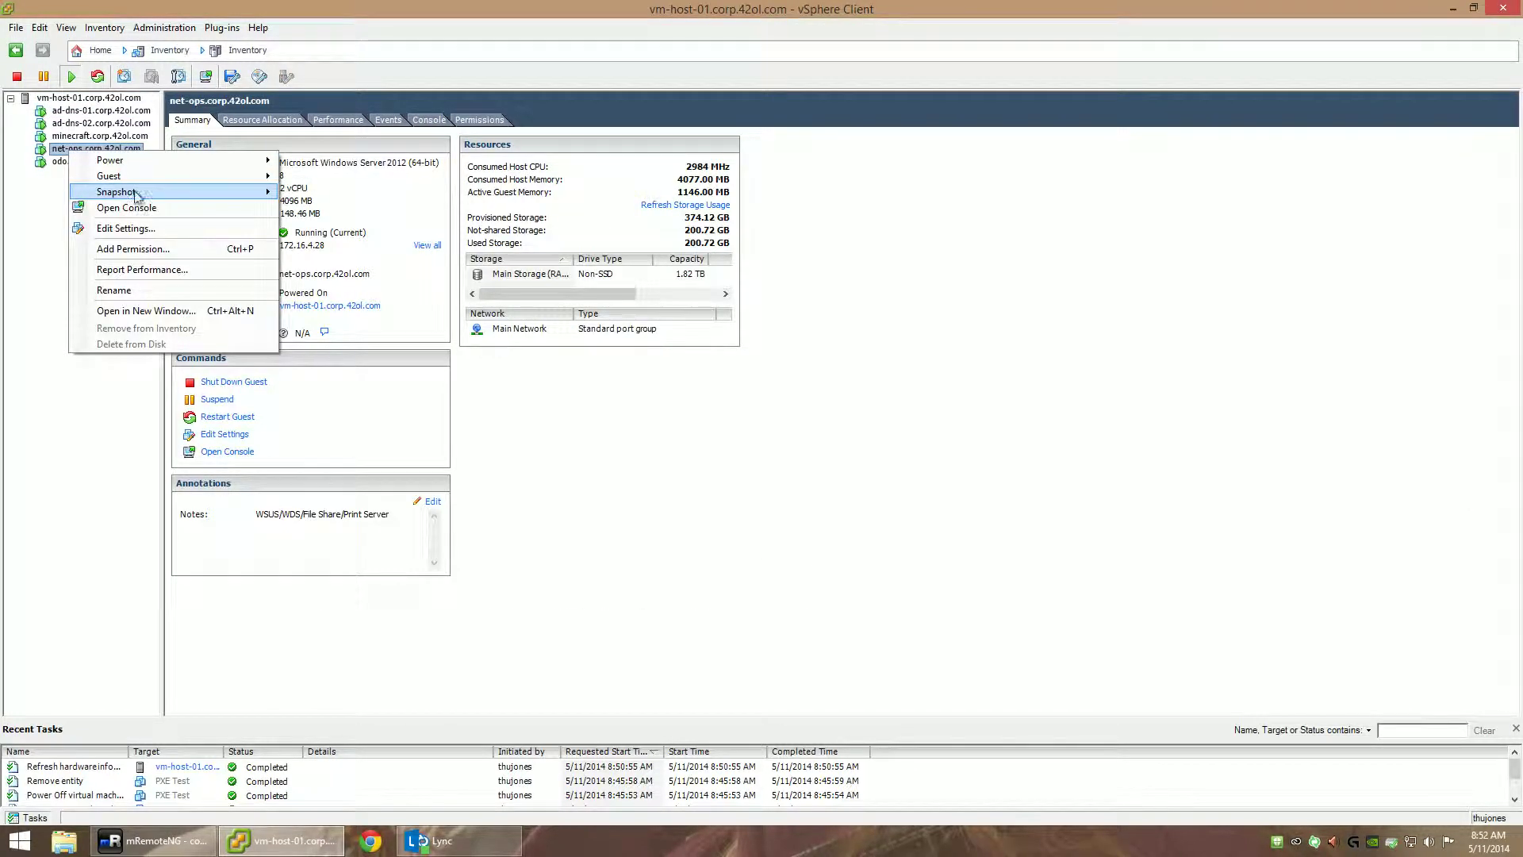
{"action": "left_click", "coordinate": [139, 232]}
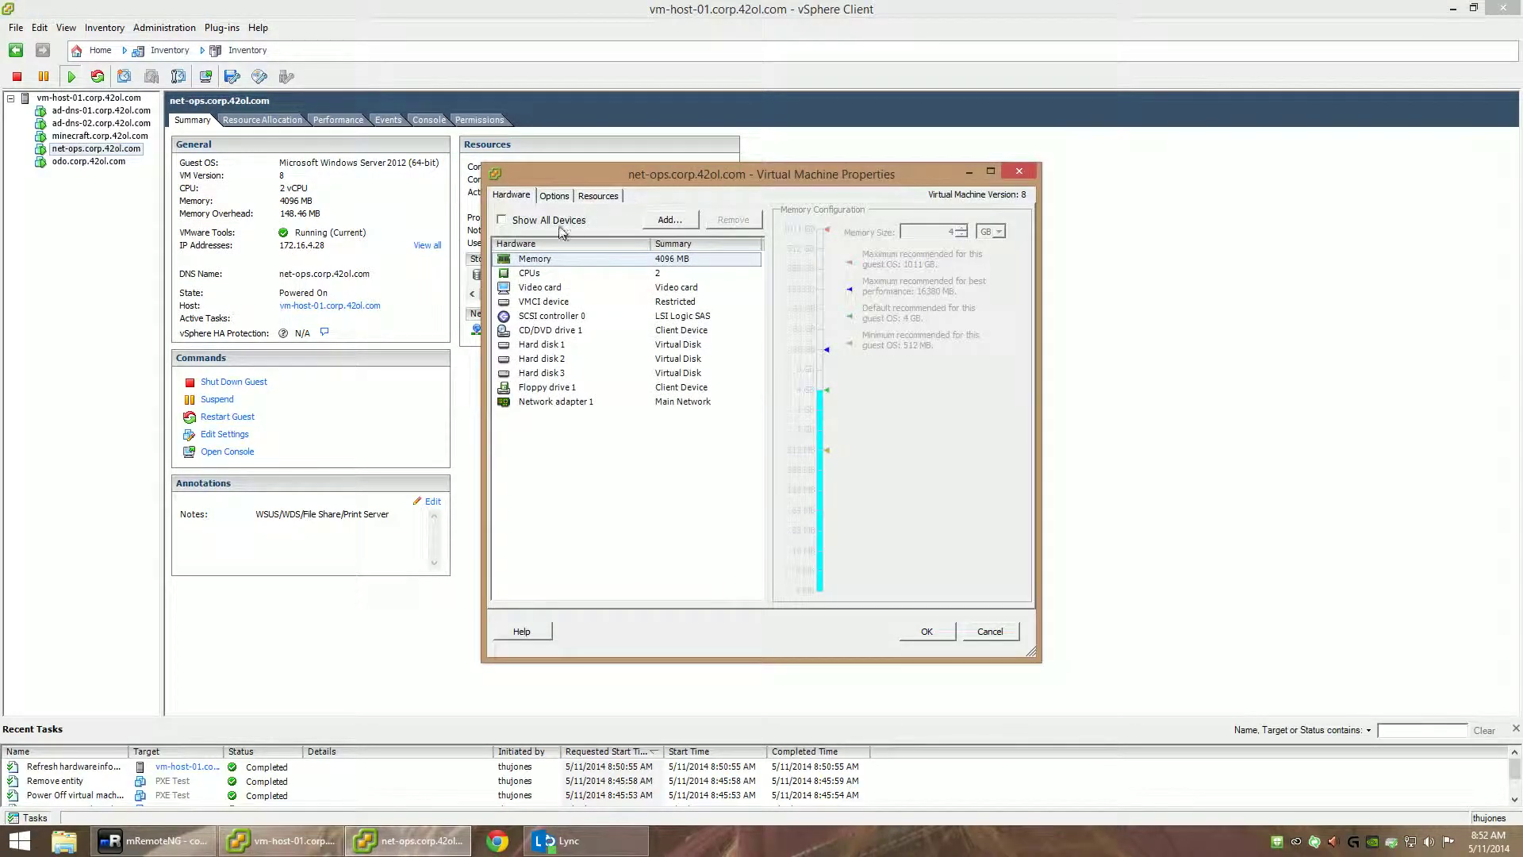
Inspect the net-ops virtual machine's CPUs, video card, VMCI device, SCSI controller 0 and CD/DVD drive 1
{"action": "left_click", "coordinate": [542, 274]}
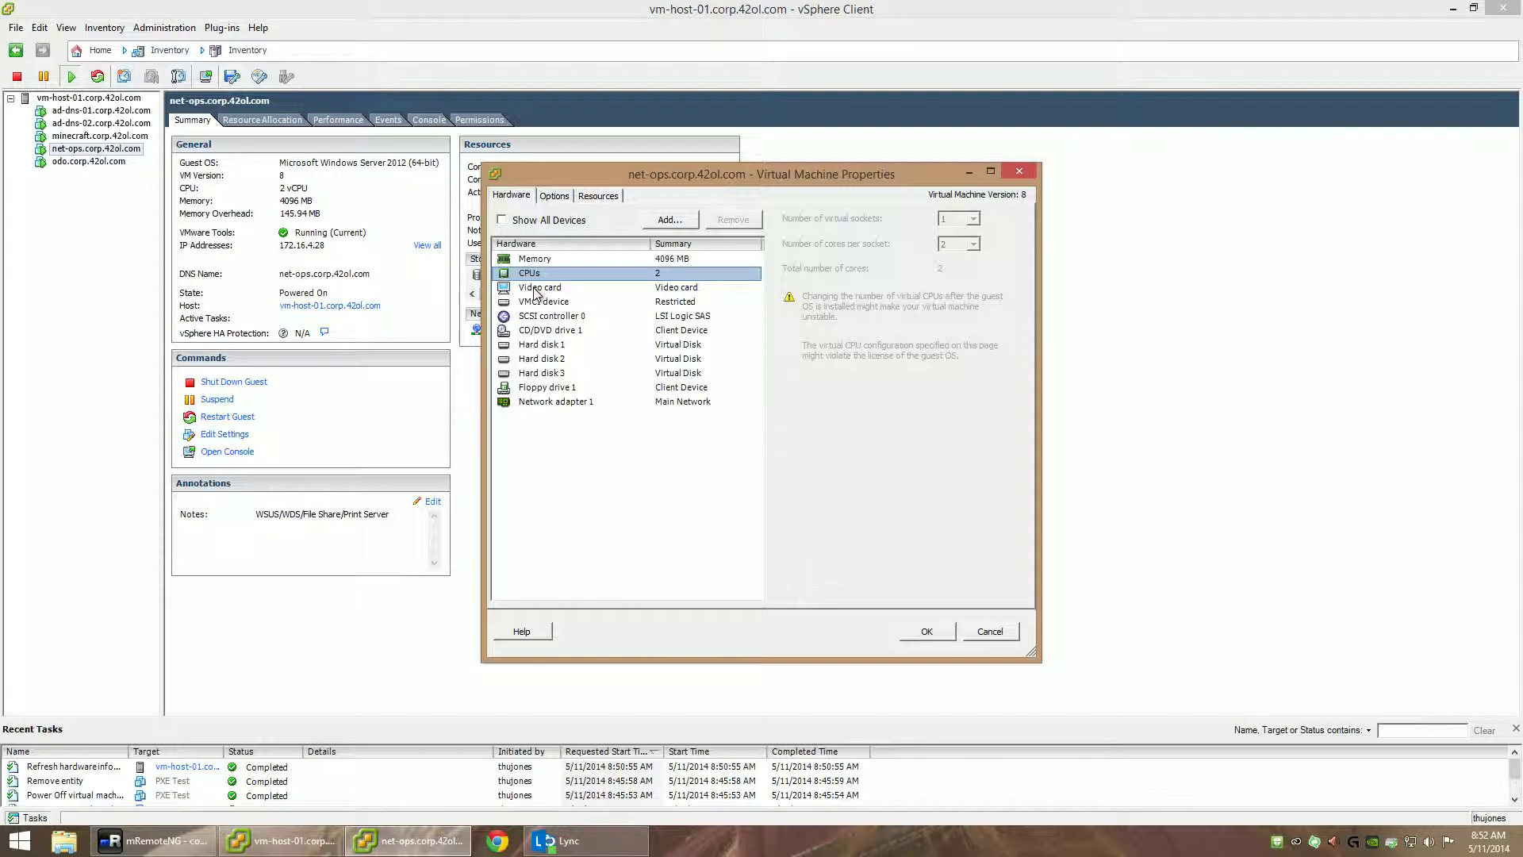
{"action": "left_click", "coordinate": [537, 292]}
{"action": "left_click", "coordinate": [539, 315]}
{"action": "left_click", "coordinate": [540, 306]}
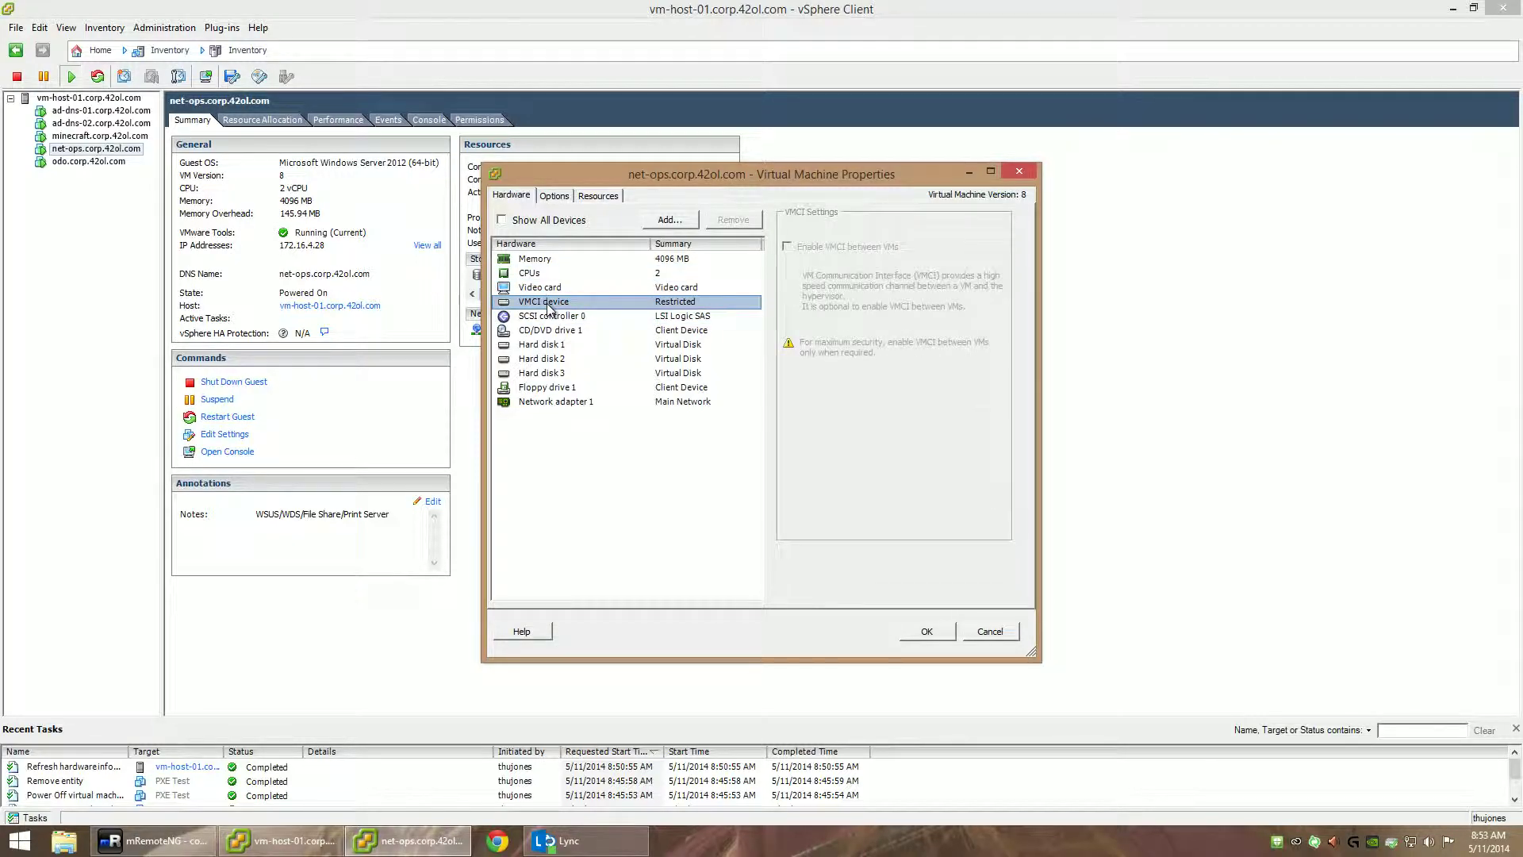
{"action": "left_click", "coordinate": [540, 318]}
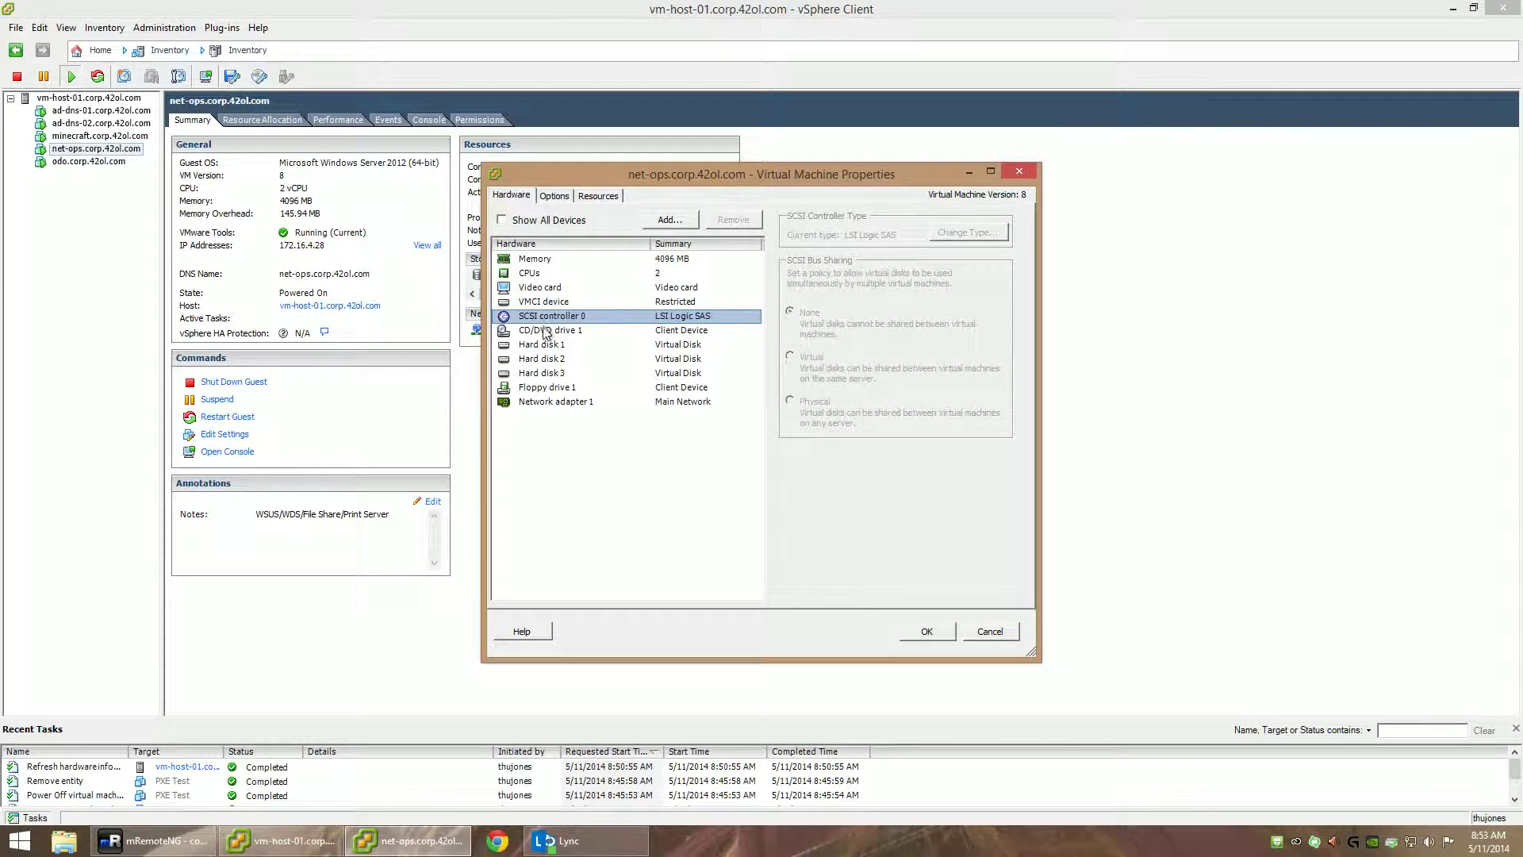
{"action": "left_click", "coordinate": [546, 333]}
Inspect the net-ops virtual machine's hard disks 1 to 3 with their provisioned sizes, floppy drive and network adapter 1
{"action": "left_click", "coordinate": [540, 347]}
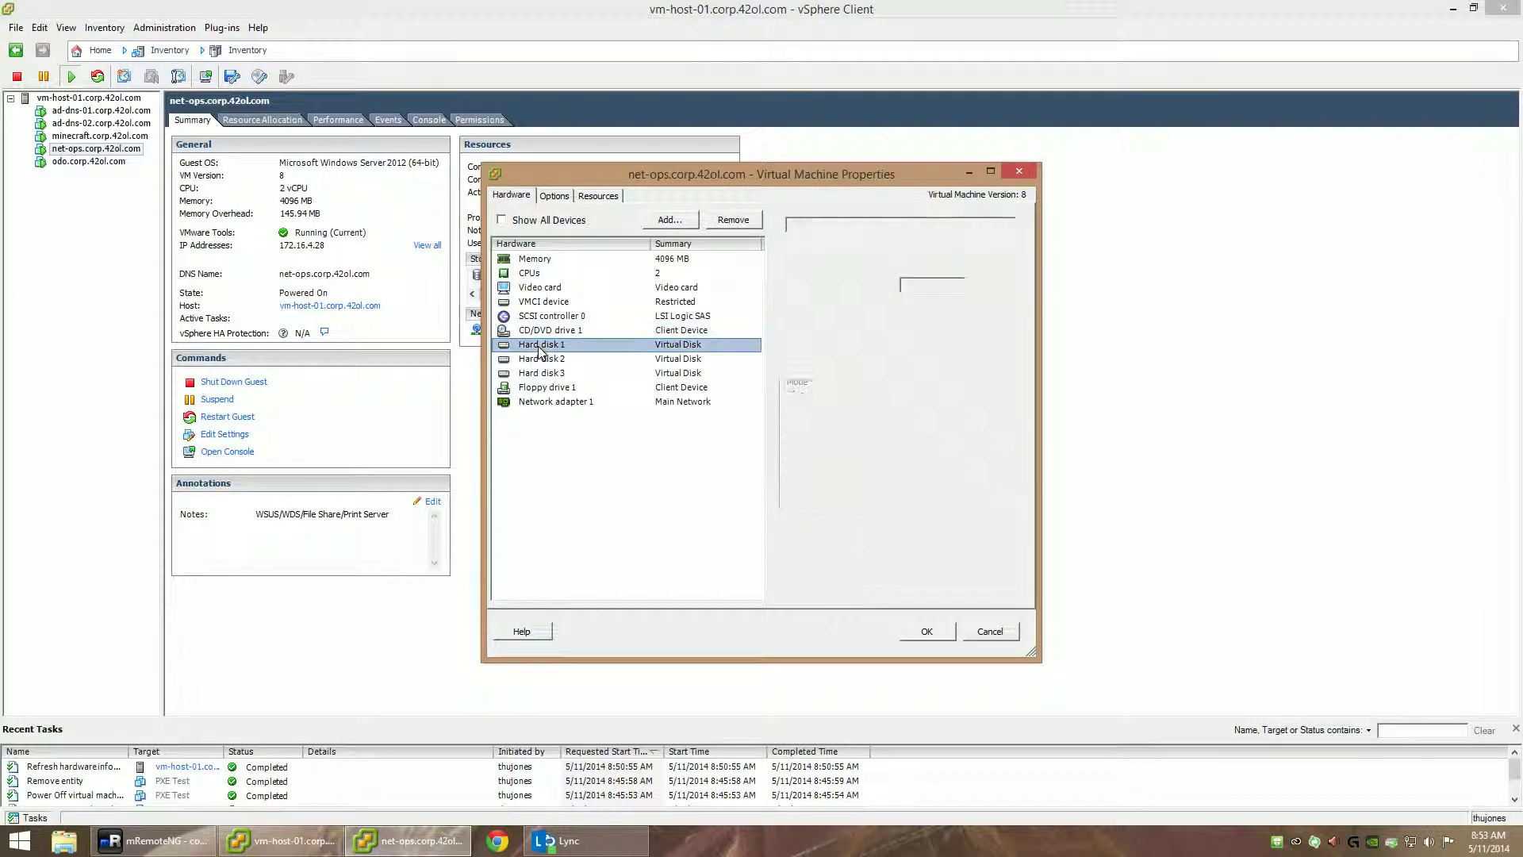
{"action": "left_click", "coordinate": [553, 361]}
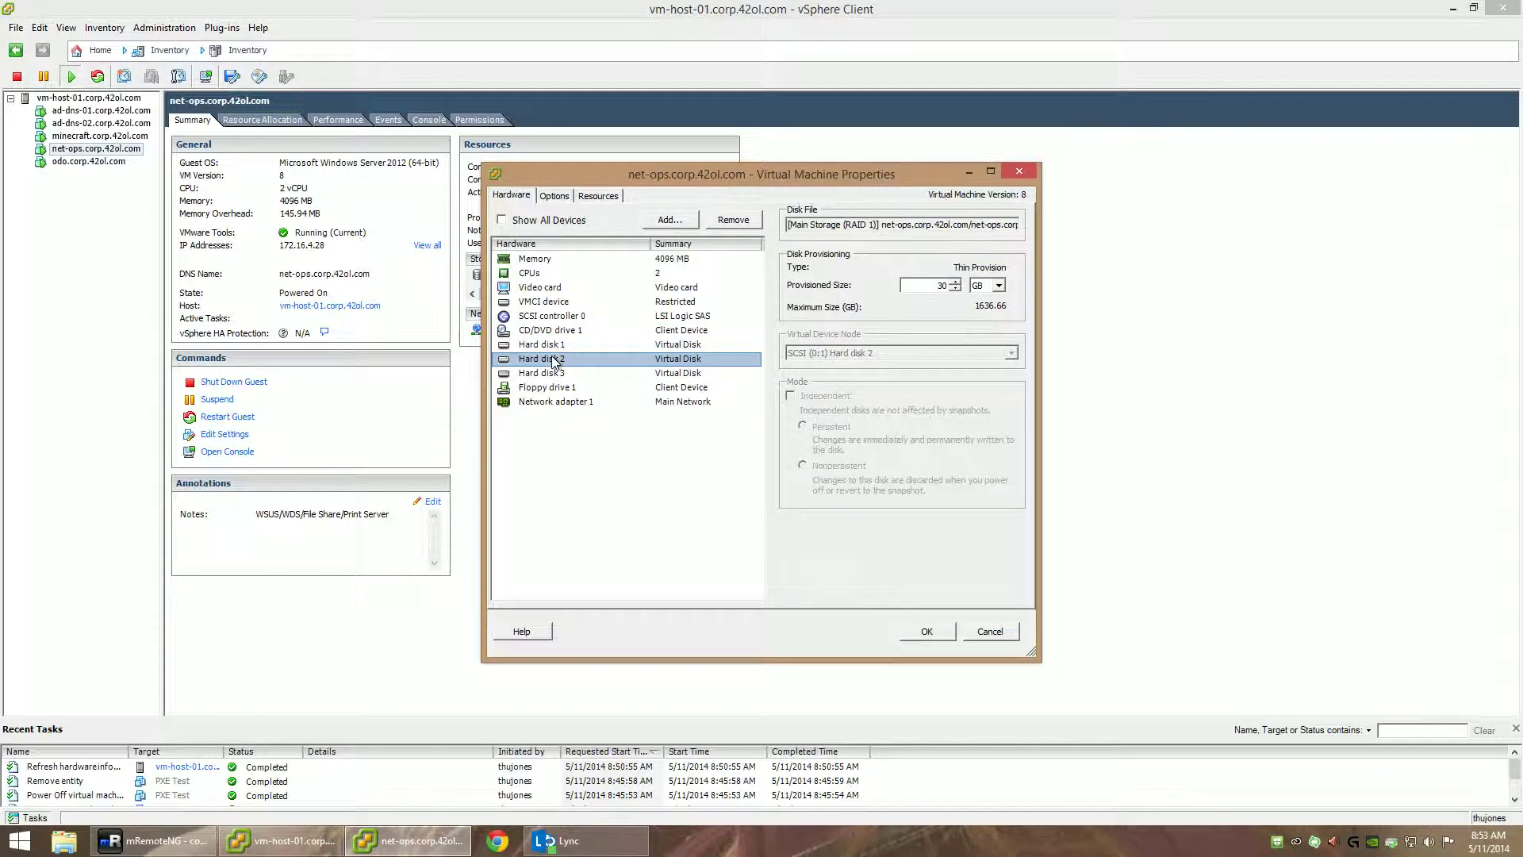
{"action": "left_click", "coordinate": [544, 373]}
{"action": "double_click", "coordinate": [941, 285]}
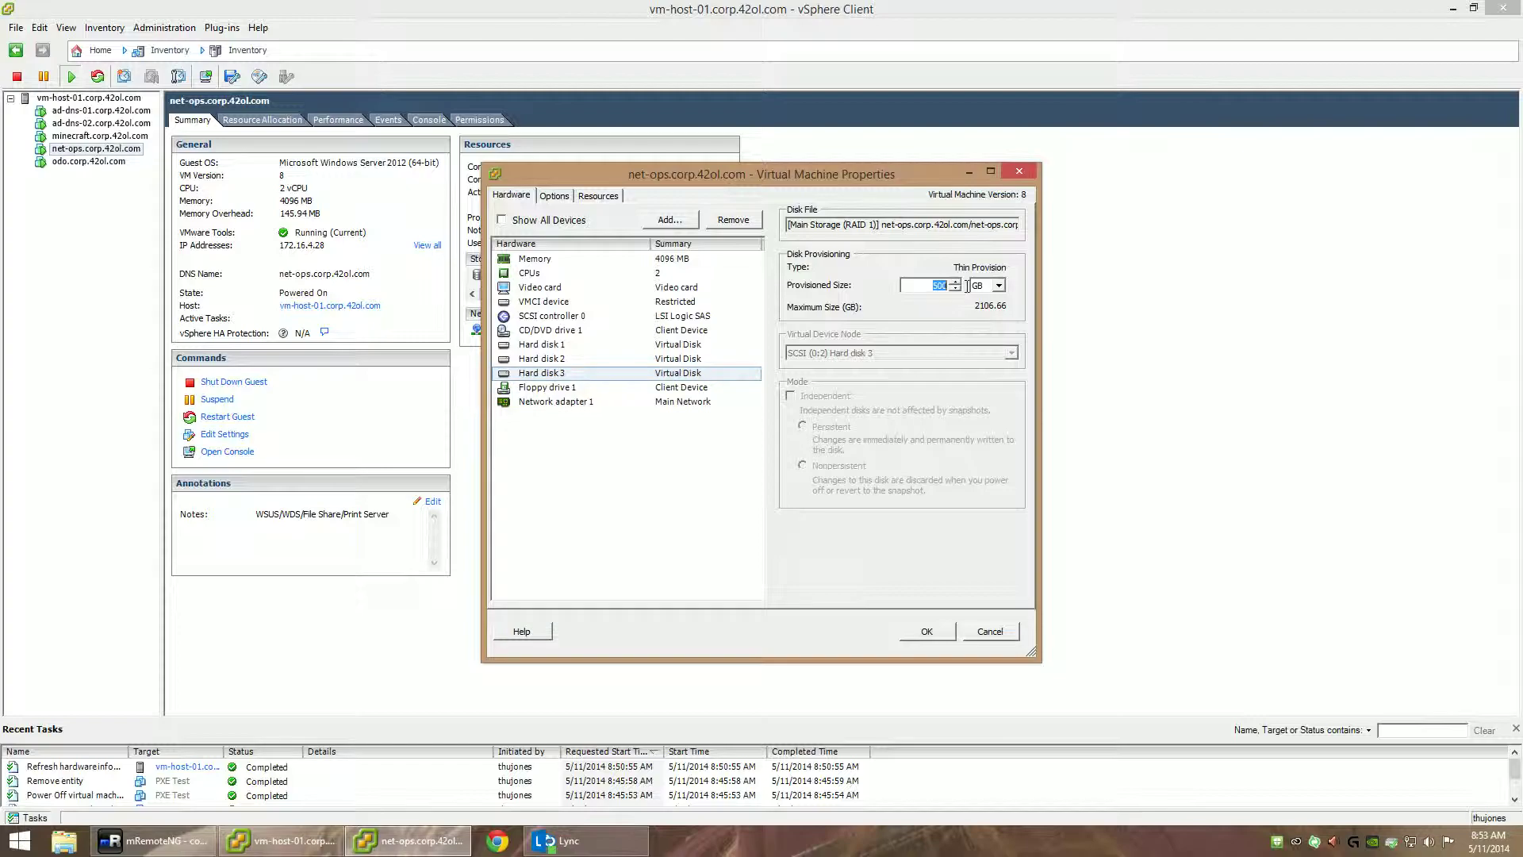
{"action": "left_click", "coordinate": [549, 389]}
{"action": "left_click", "coordinate": [551, 402]}
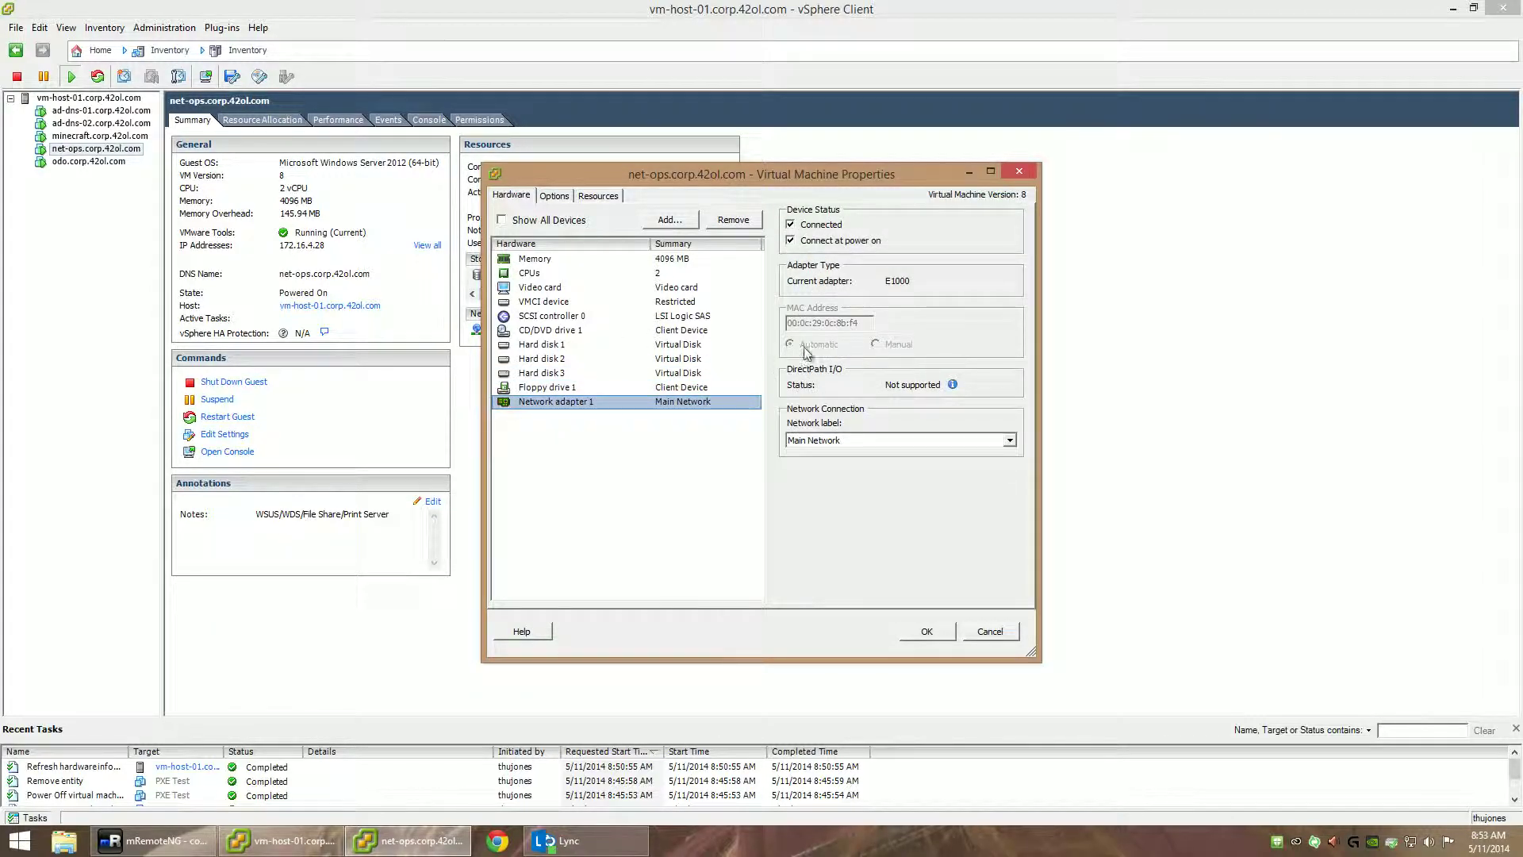
Review the net-ops options from VMware Tools through CPUID Mask and its CPU resource allocation, and close the properties without saving
{"action": "left_click", "coordinate": [555, 196]}
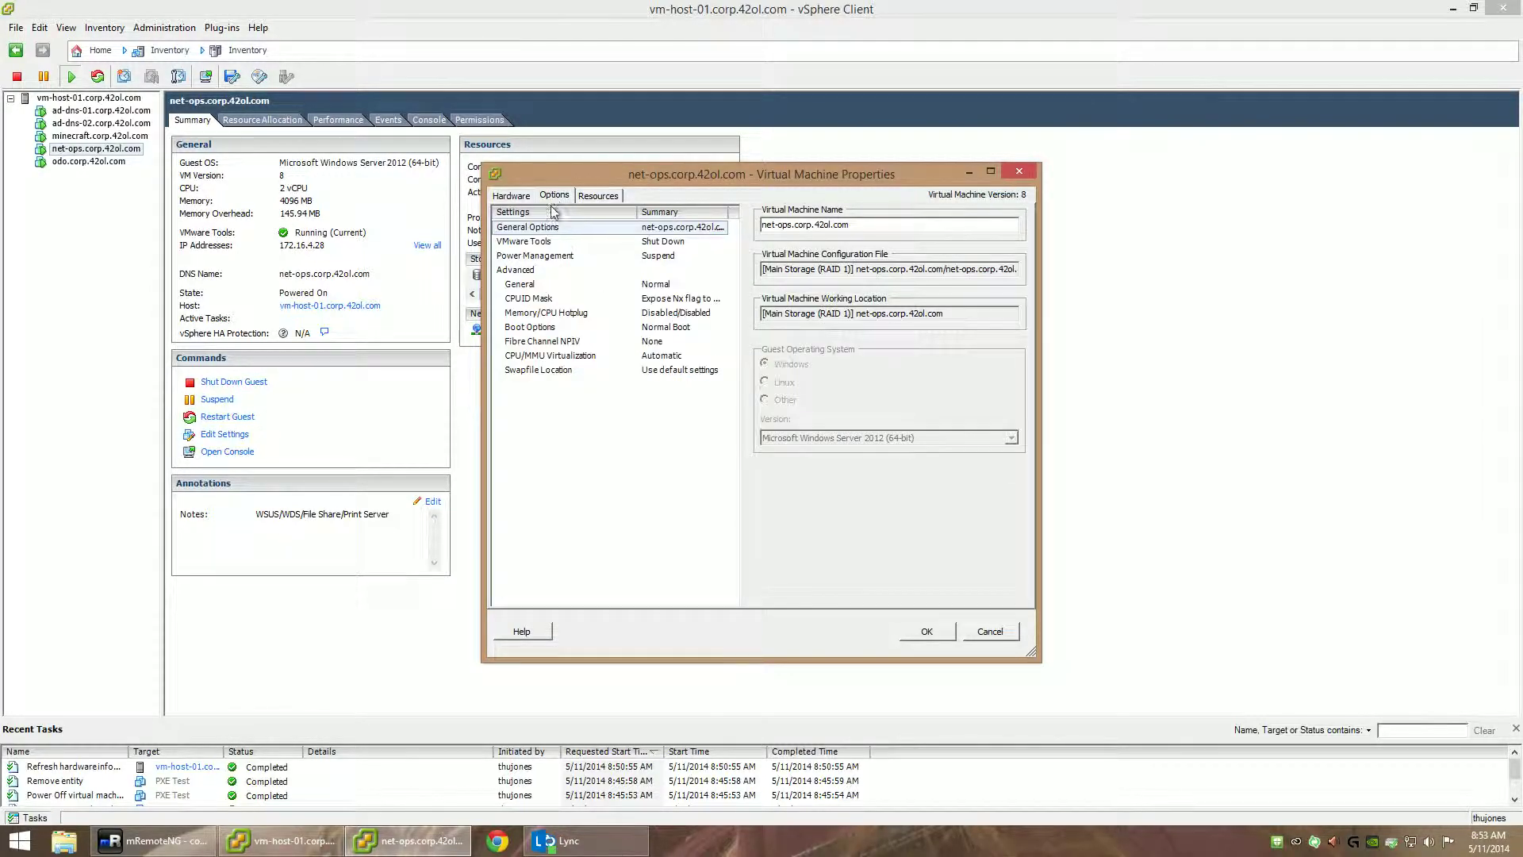
{"action": "left_click", "coordinate": [535, 244]}
{"action": "left_click", "coordinate": [529, 258]}
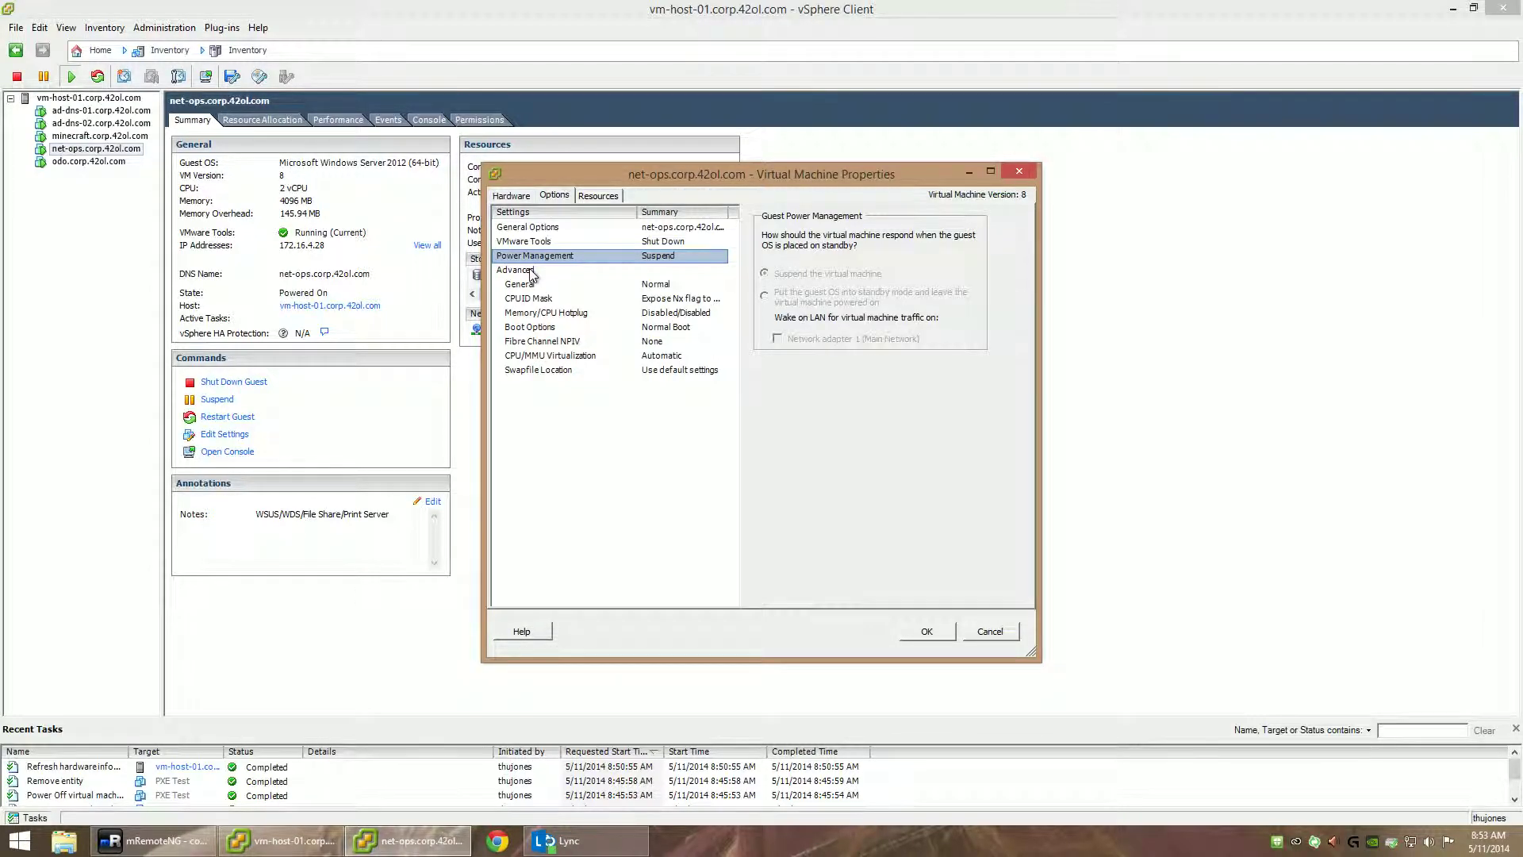
{"action": "left_click", "coordinate": [531, 272]}
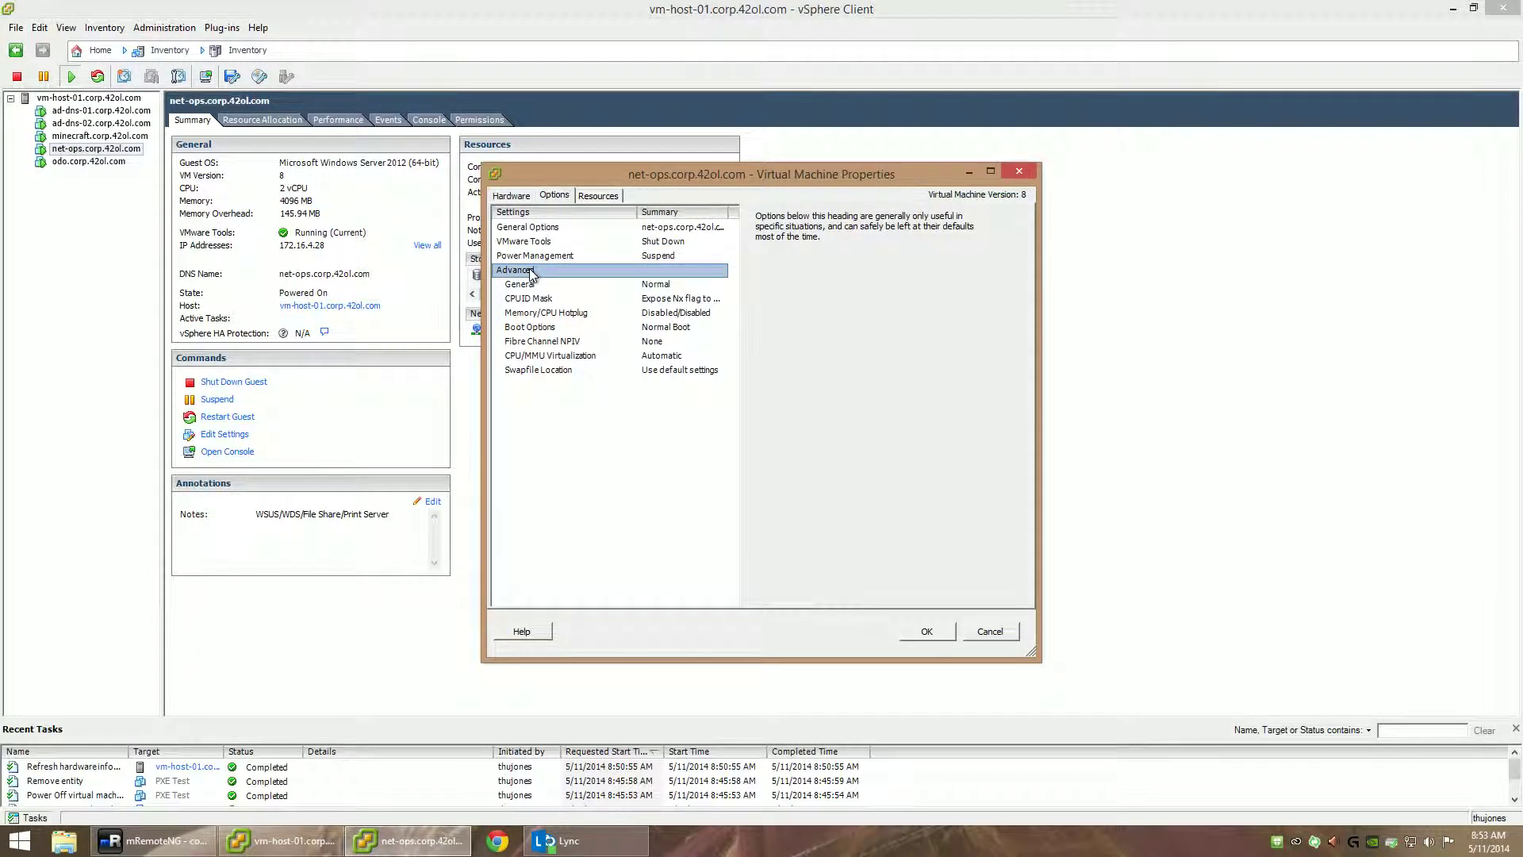
{"action": "left_click", "coordinate": [521, 287]}
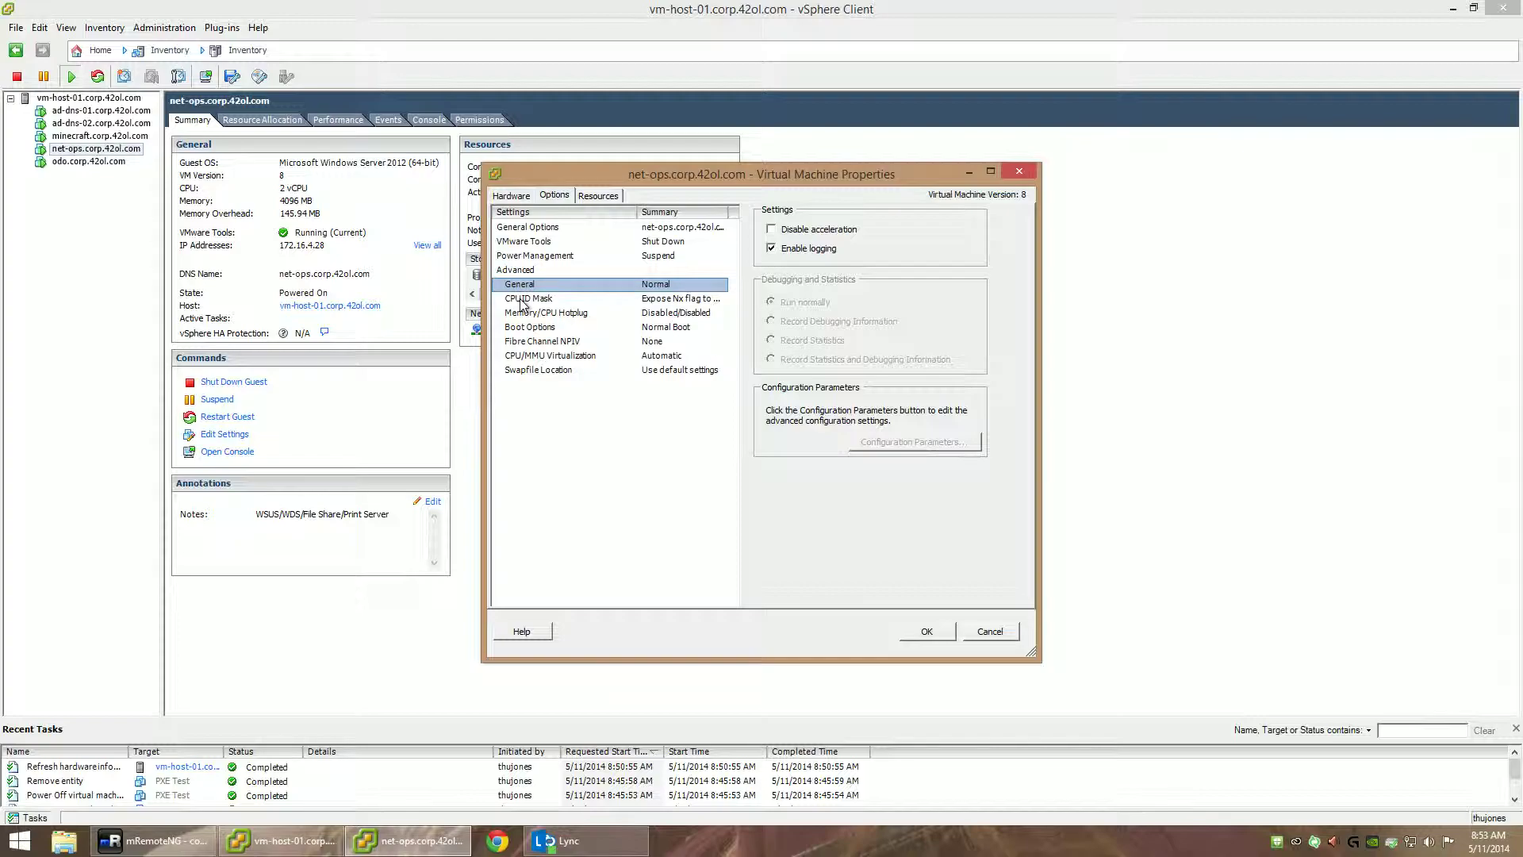
{"action": "left_click", "coordinate": [523, 300]}
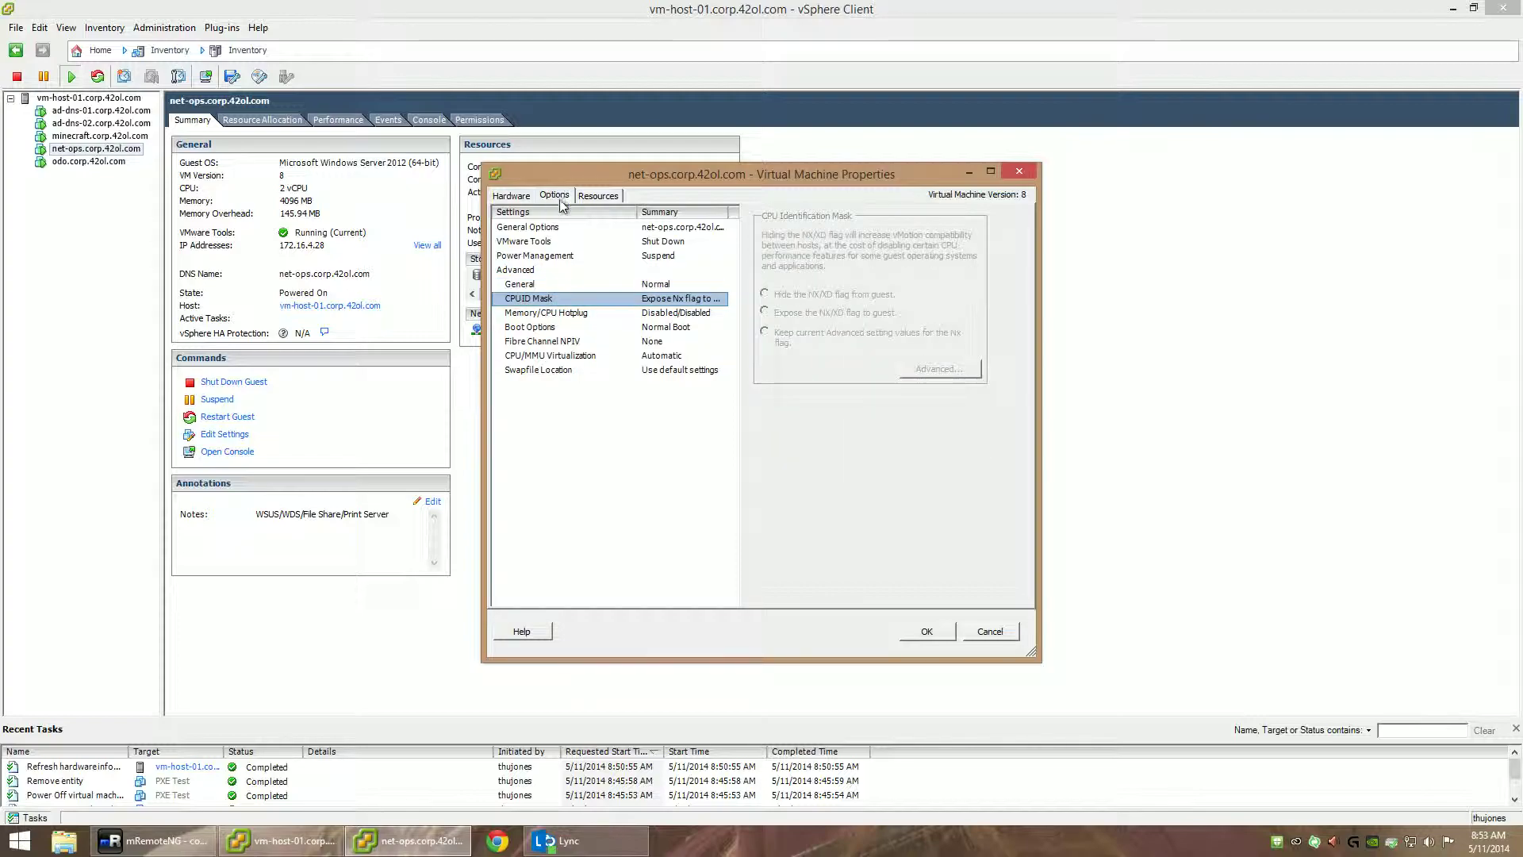
{"action": "left_click", "coordinate": [605, 198]}
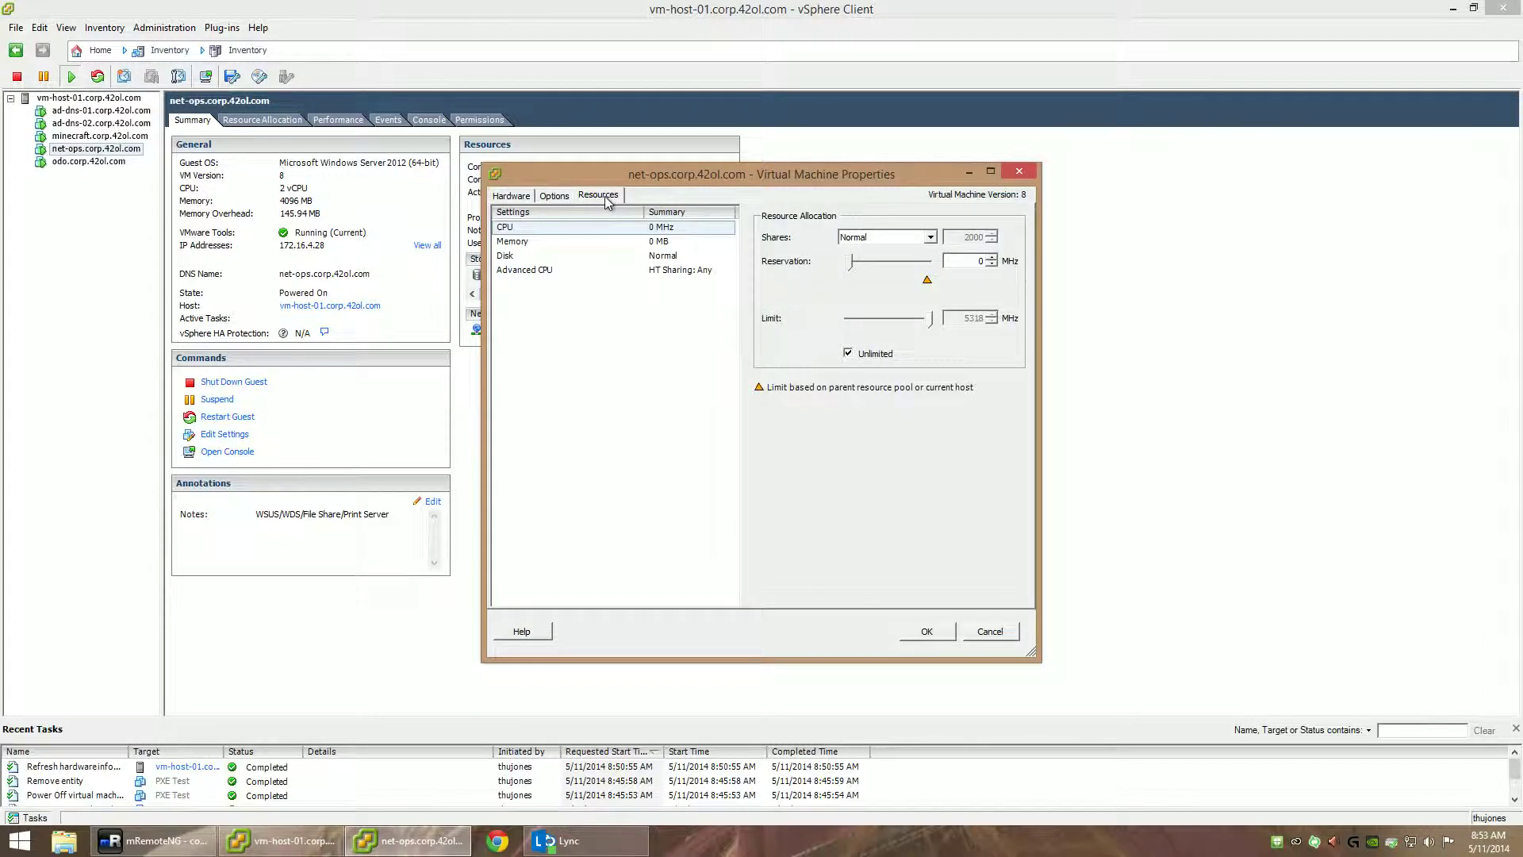
{"action": "left_click", "coordinate": [988, 631]}
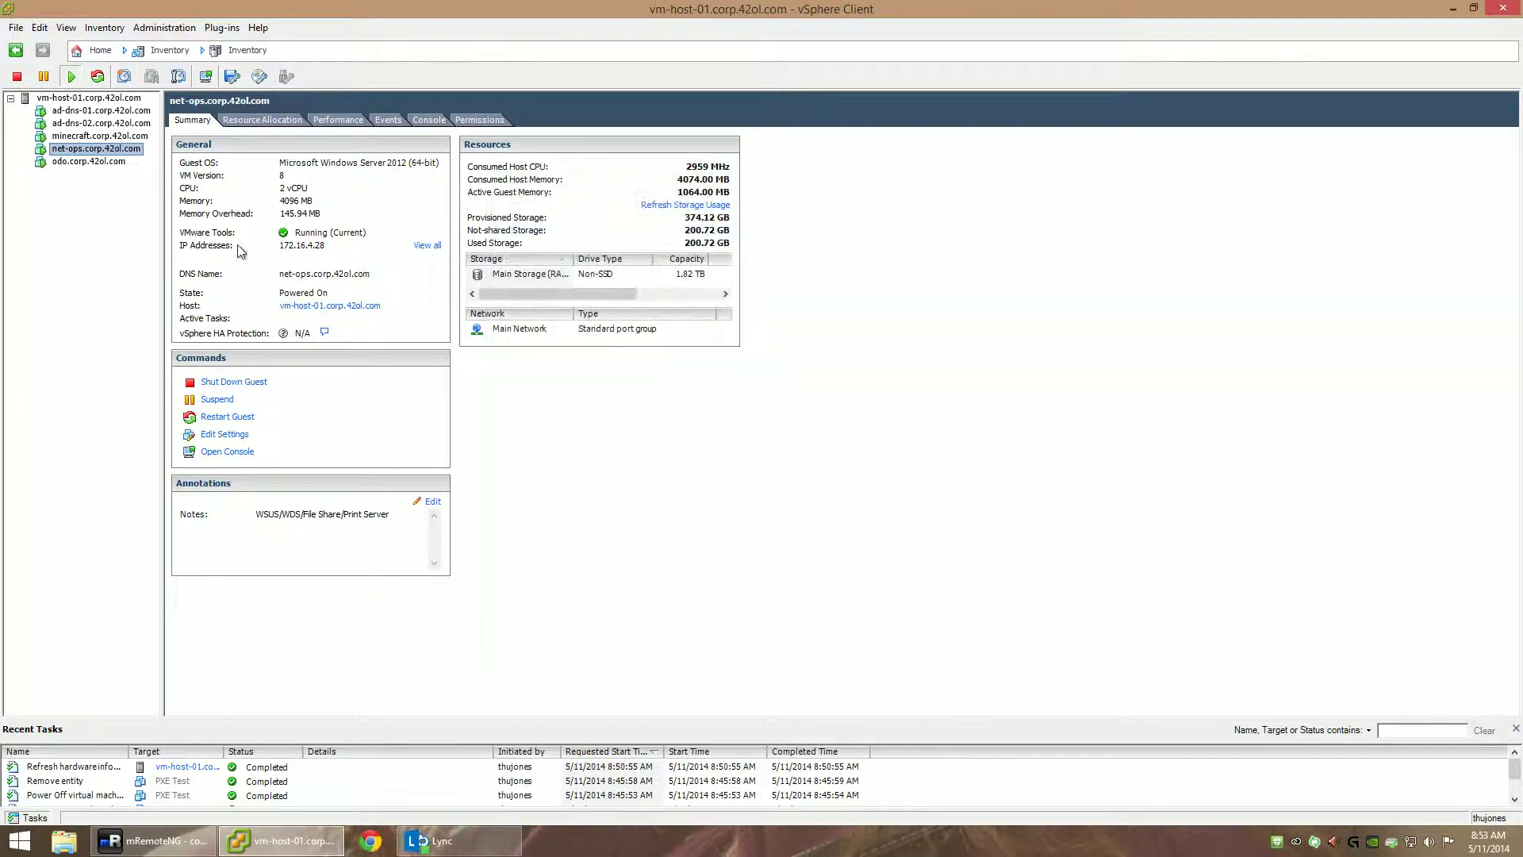
Examine the net-ops real-time CPU performance chart, highlighting the series for cores 0 and 1 and the overall usage
{"action": "left_click", "coordinate": [341, 119]}
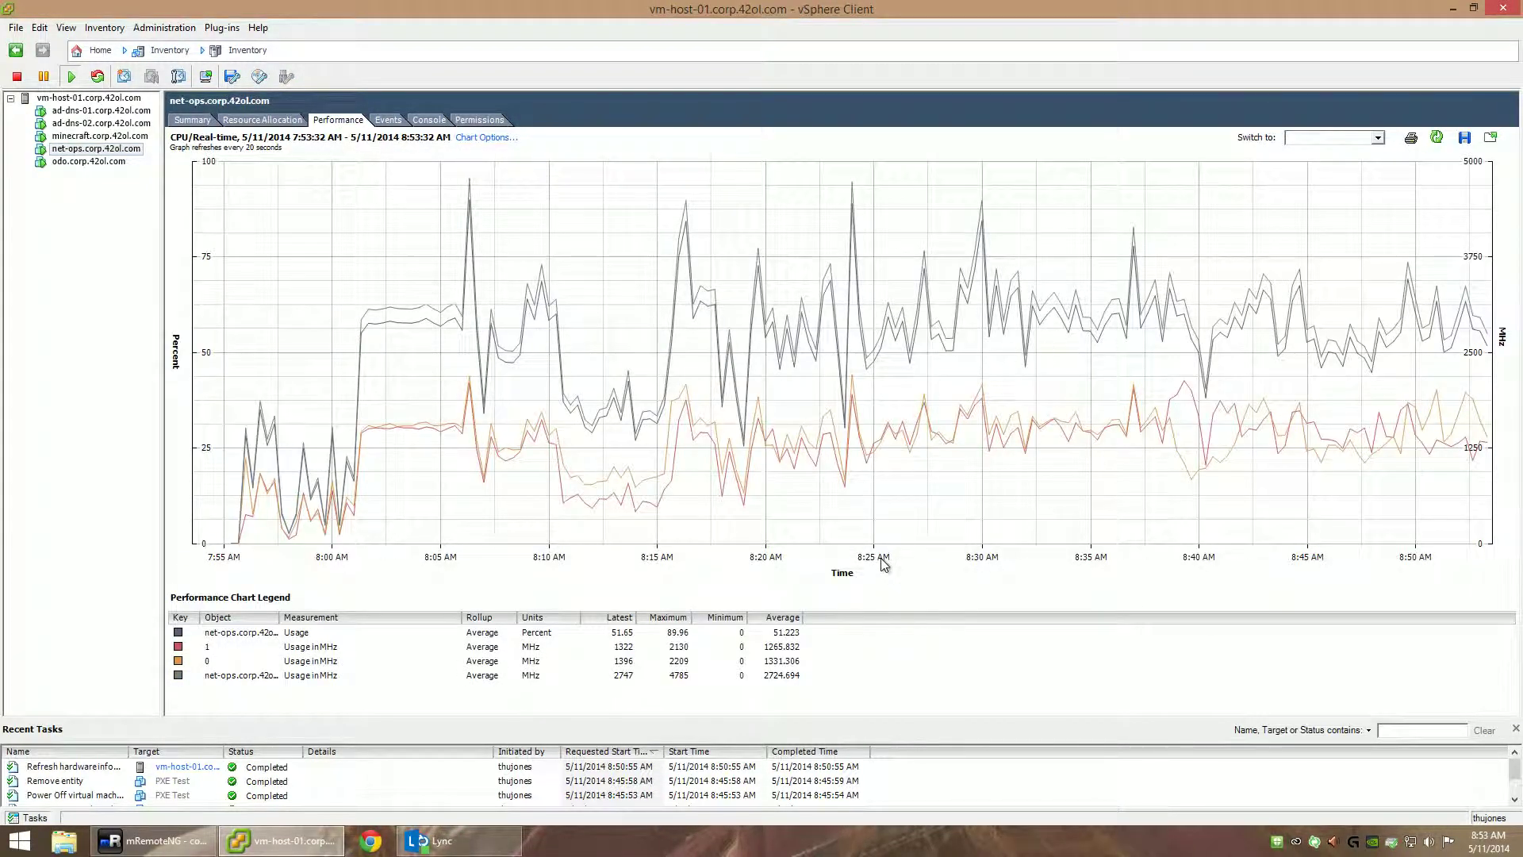
{"action": "left_click", "coordinate": [1311, 139]}
{"action": "left_click", "coordinate": [1317, 153]}
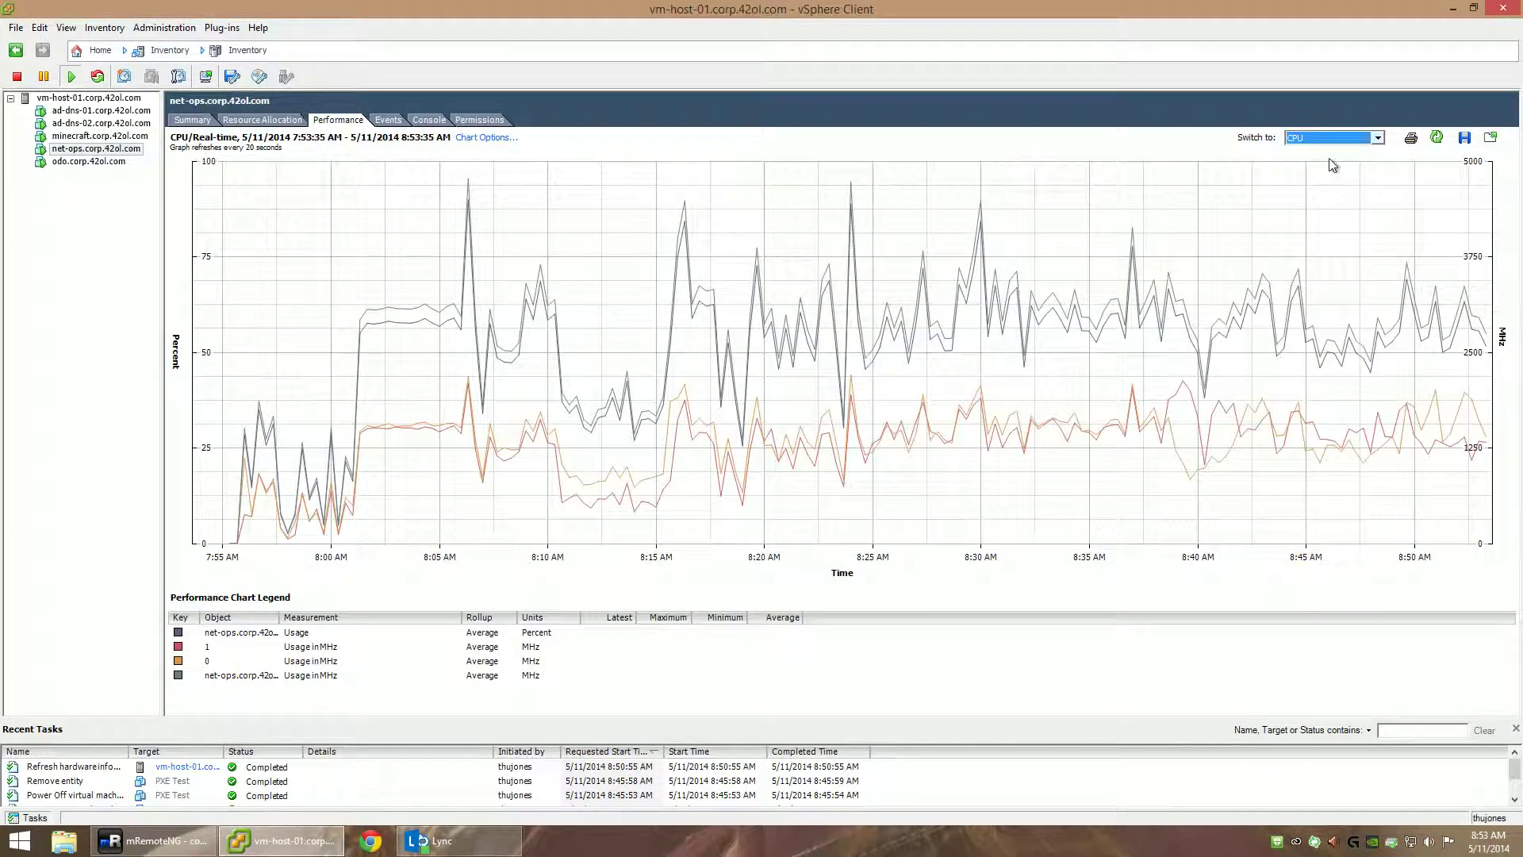
{"action": "left_click", "coordinate": [213, 663]}
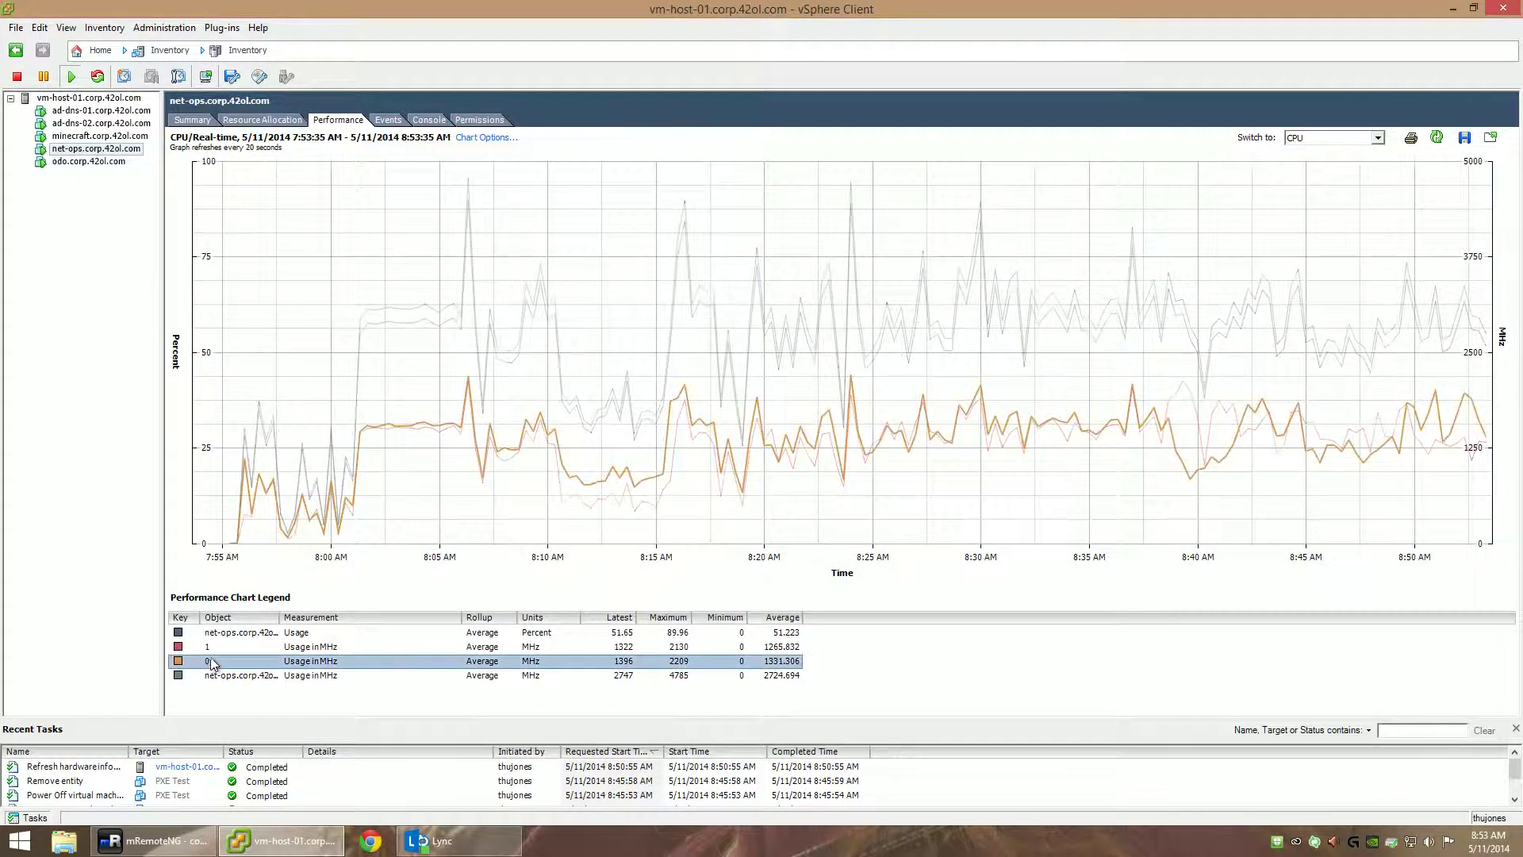
{"action": "left_click", "coordinate": [226, 649]}
{"action": "left_click", "coordinate": [216, 663]}
{"action": "left_click", "coordinate": [228, 635]}
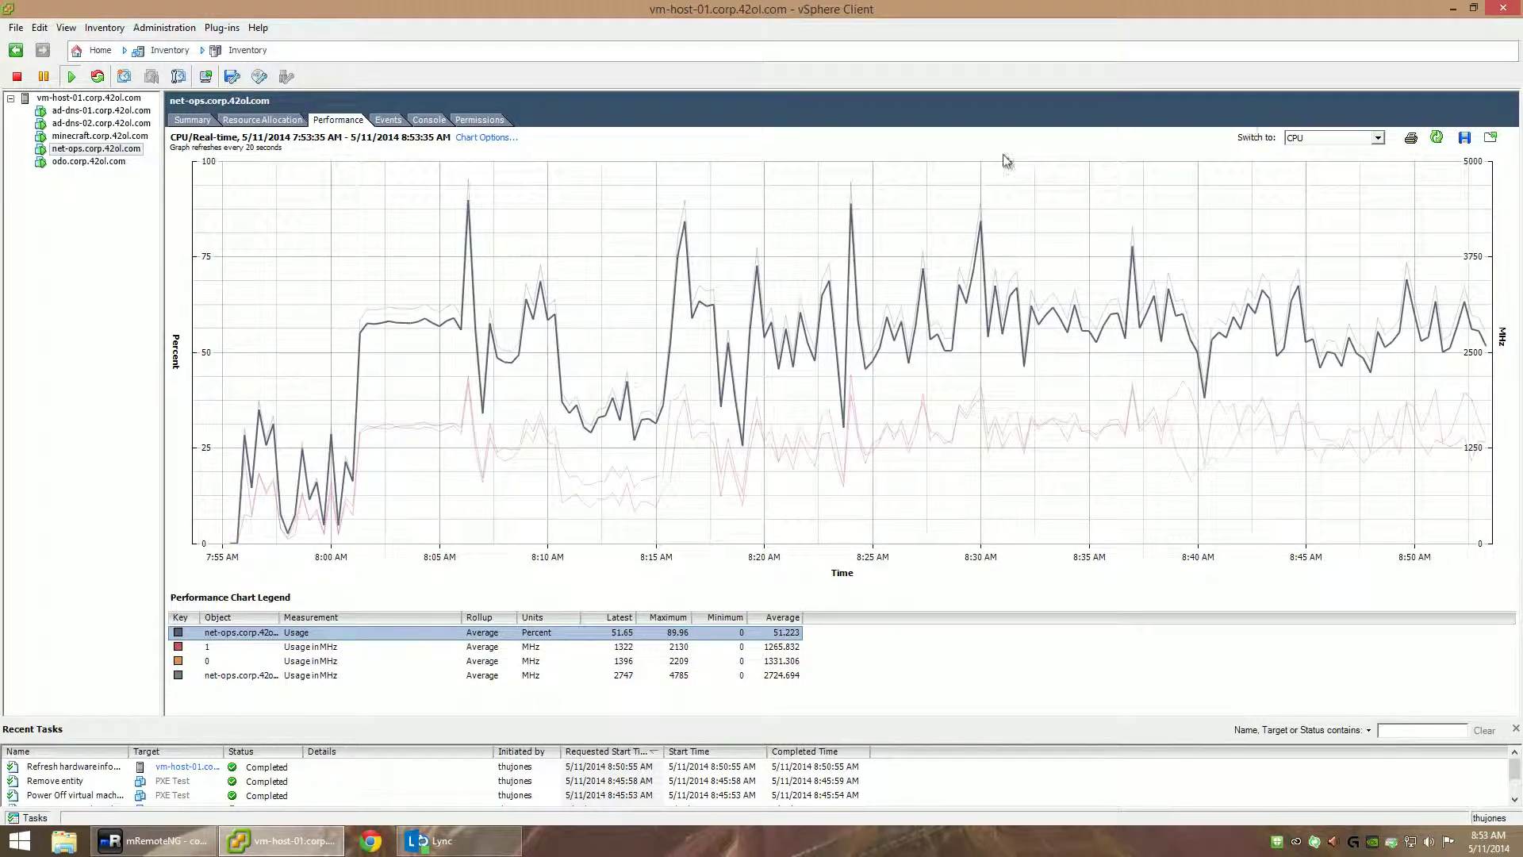
View the Datastore and Disk real-time performance charts for net-ops
{"action": "left_click", "coordinate": [1320, 141]}
{"action": "left_click", "coordinate": [1318, 159]}
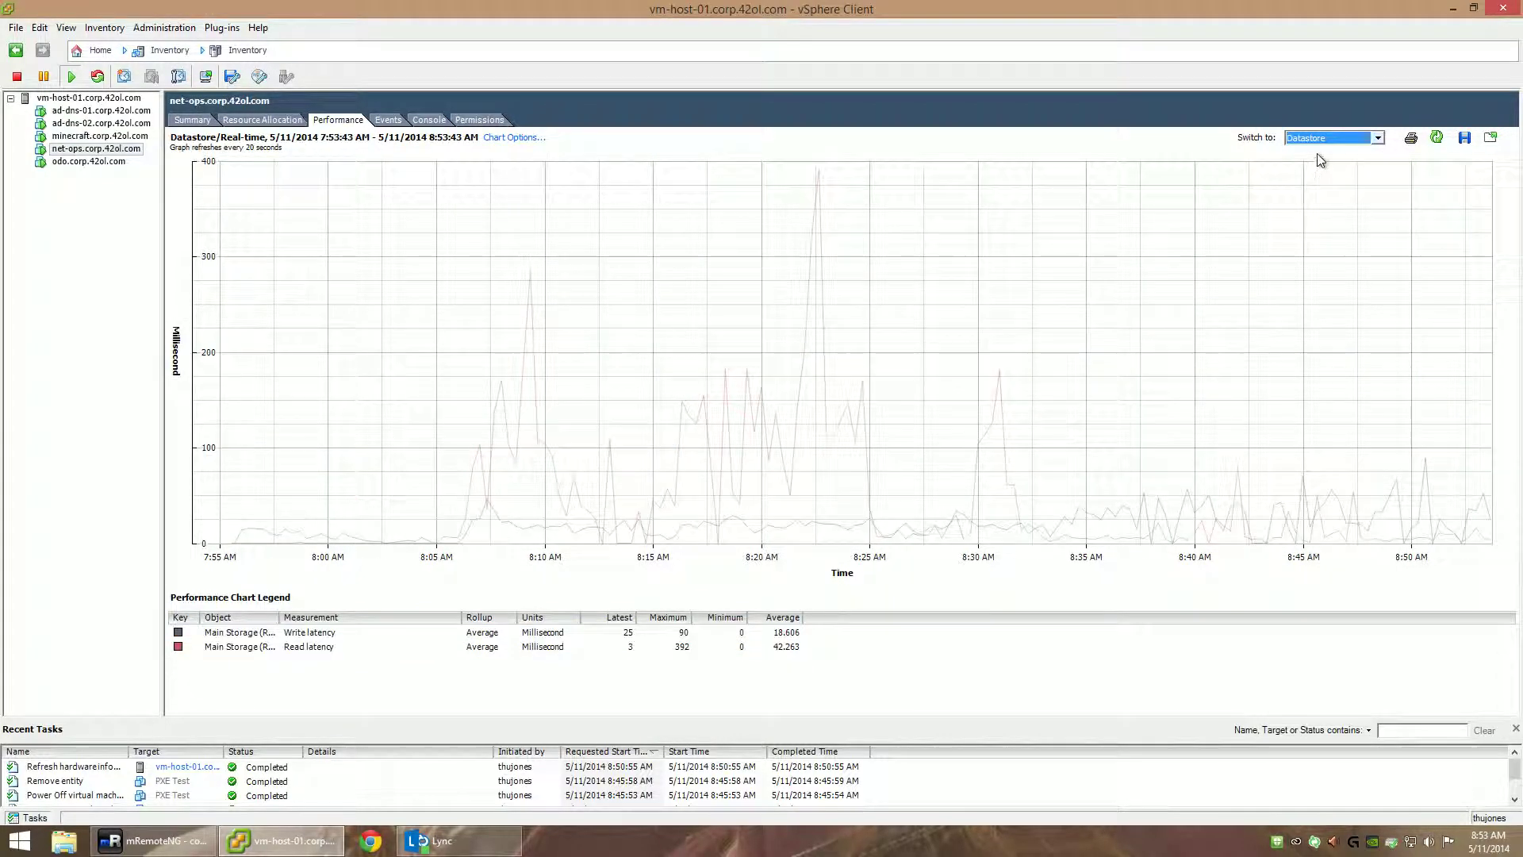
{"action": "left_click", "coordinate": [1339, 139]}
{"action": "left_click", "coordinate": [1318, 169]}
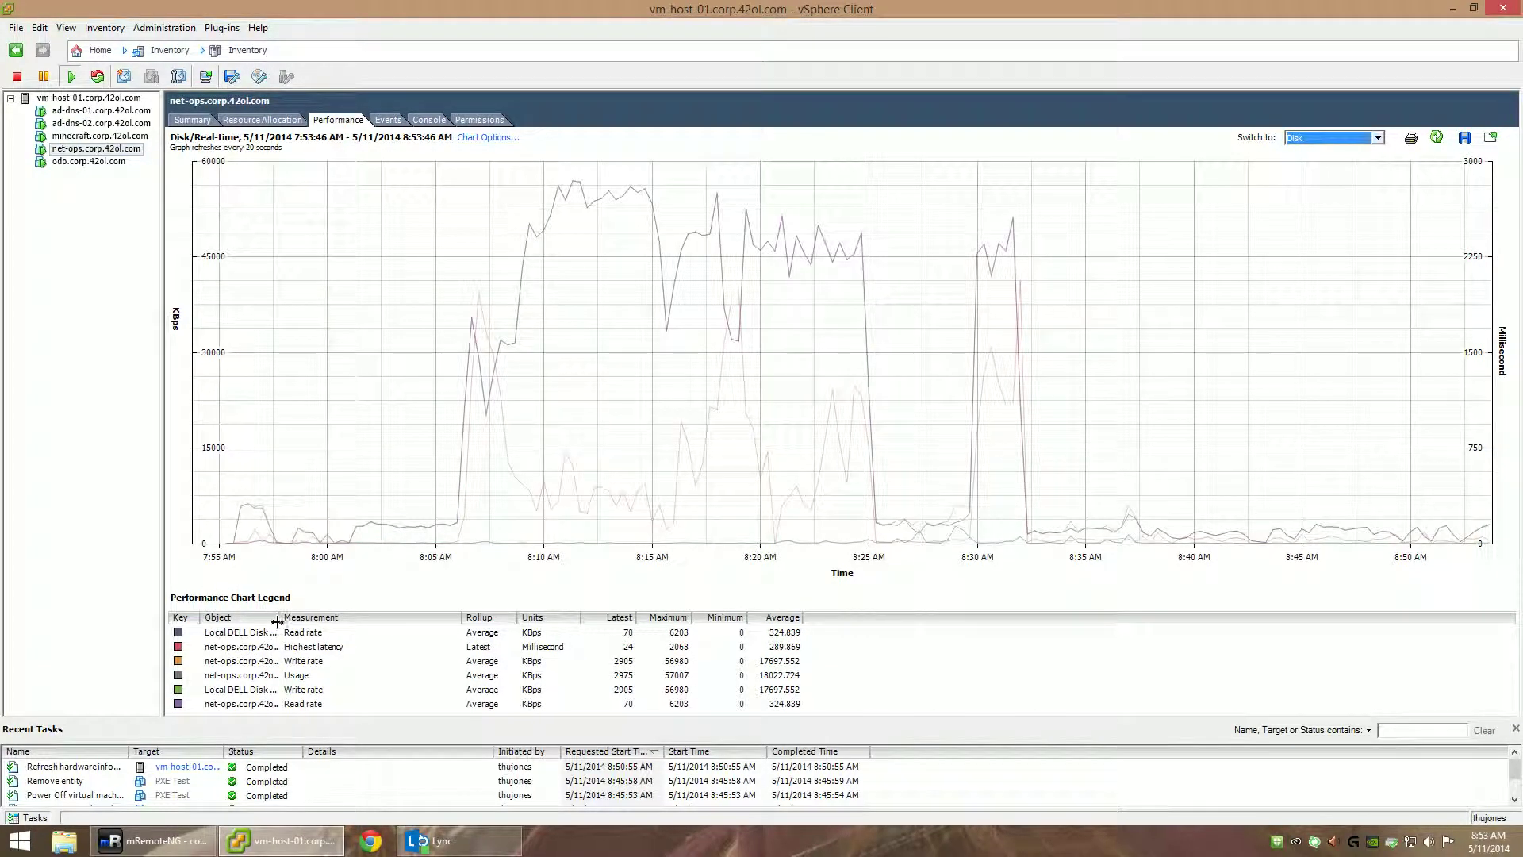
Examine the net-ops Memory performance chart, highlighting the Balloon, Active, Consumed and Granted series in turn
{"action": "left_click", "coordinate": [1355, 140]}
{"action": "left_click", "coordinate": [1302, 191]}
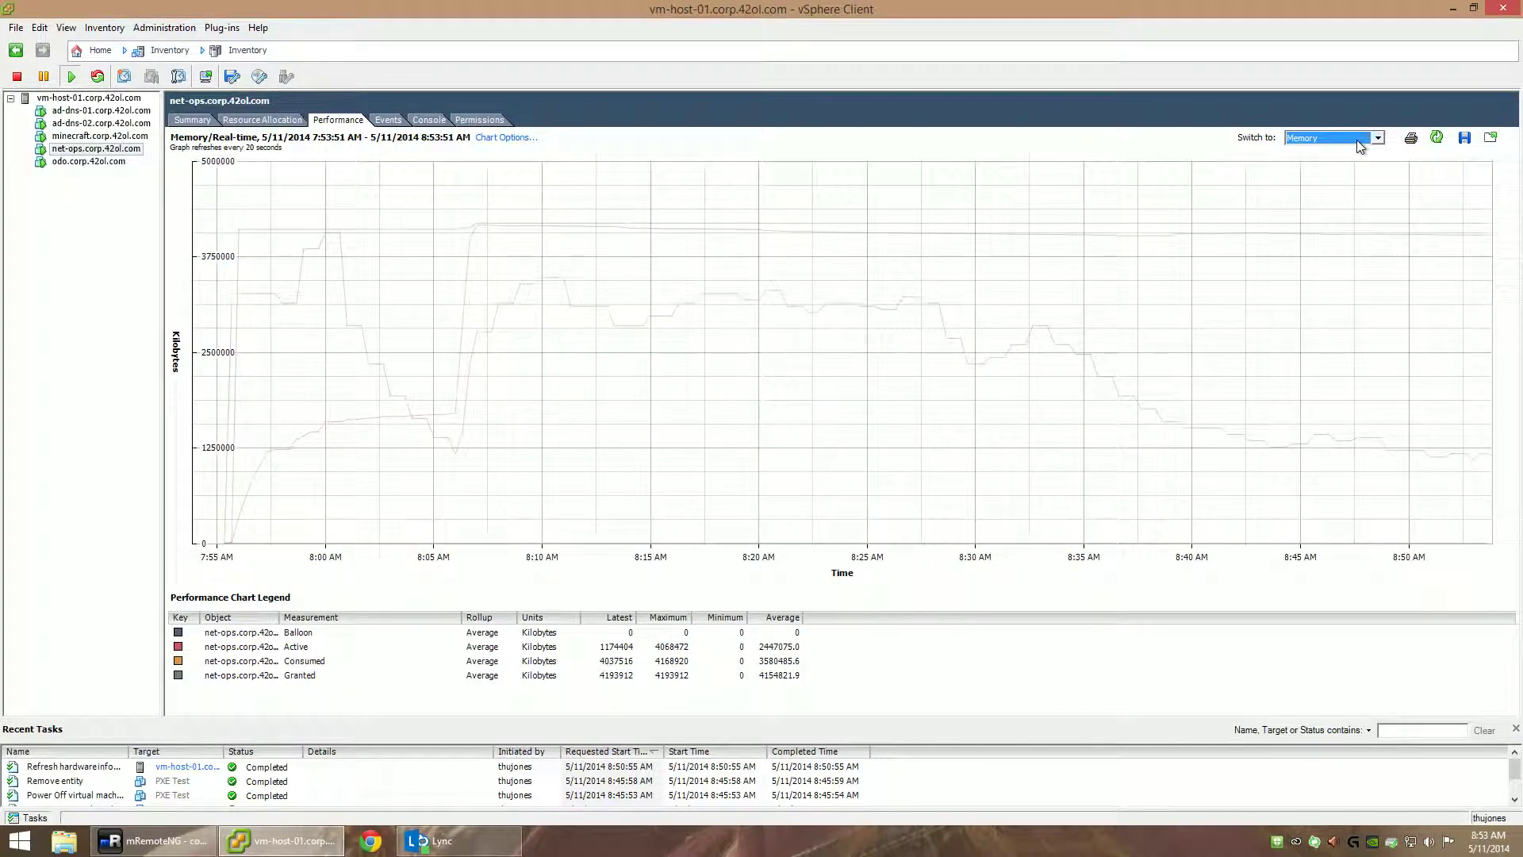
{"action": "left_click", "coordinate": [252, 633]}
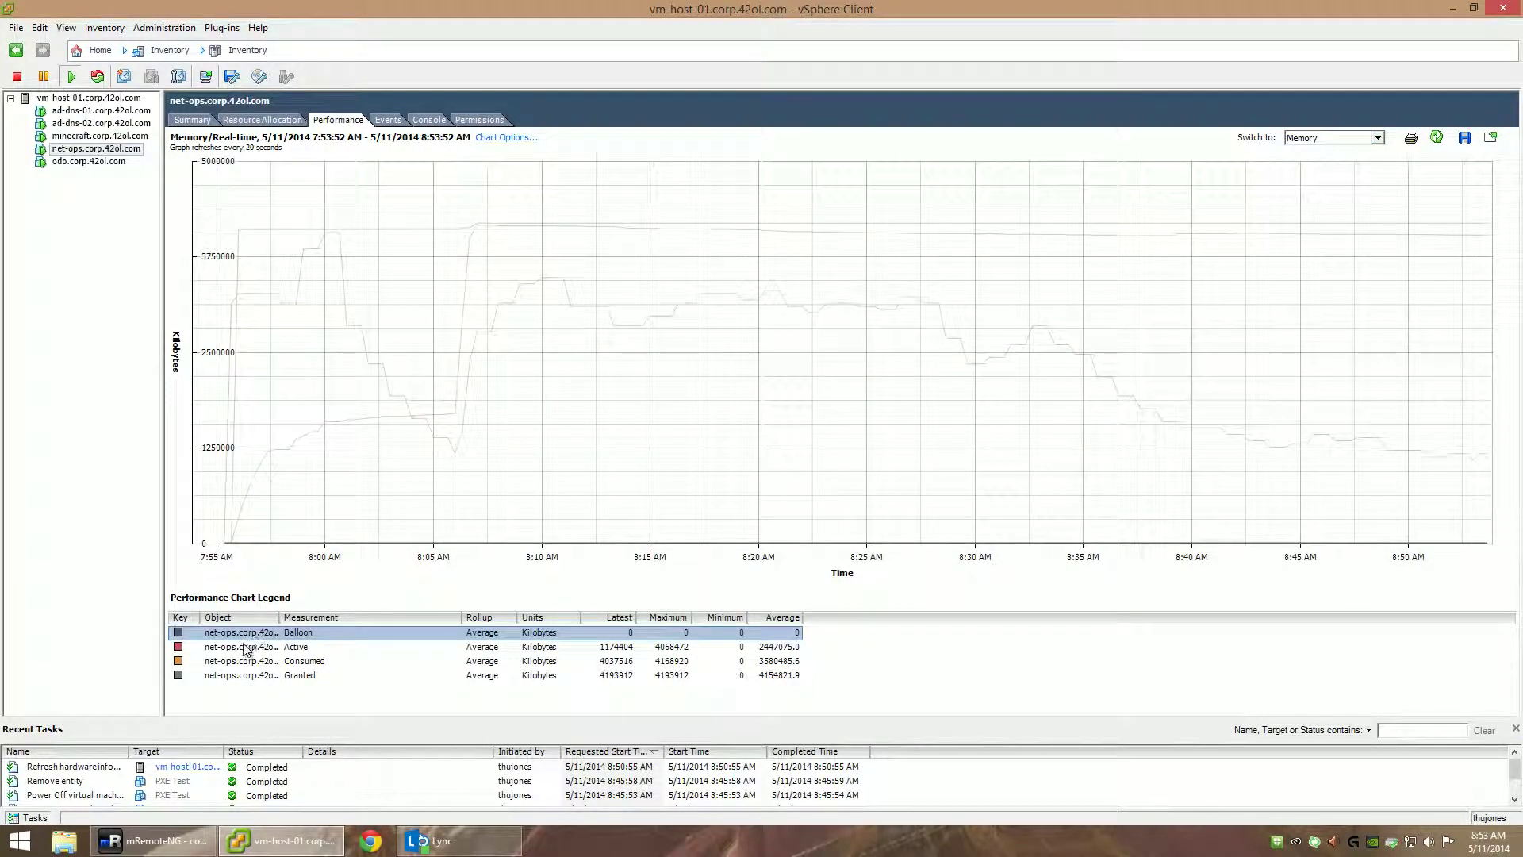
{"action": "left_click", "coordinate": [246, 647]}
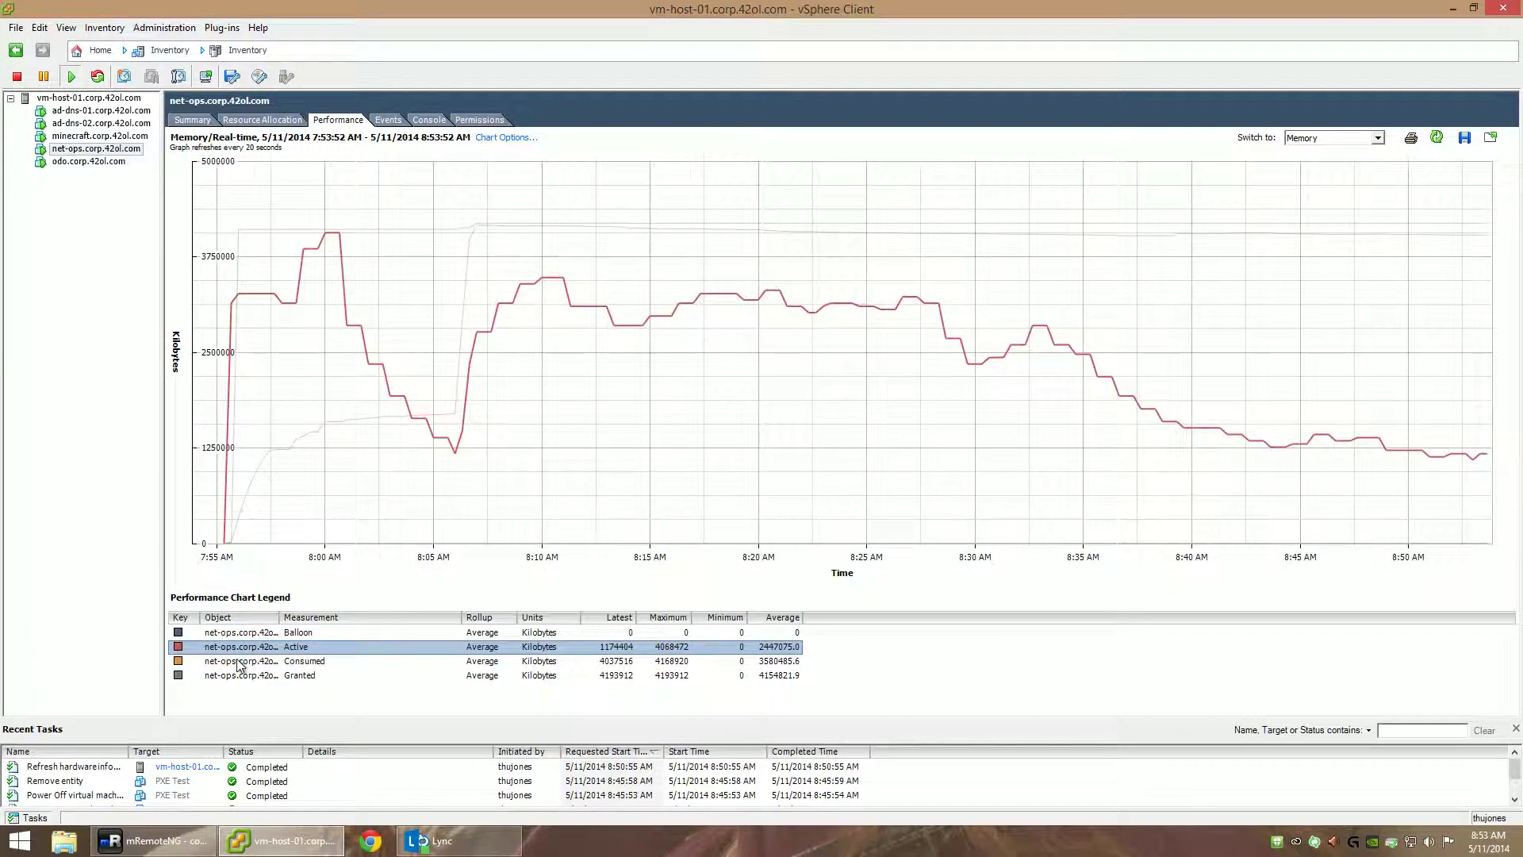
{"action": "left_click", "coordinate": [238, 661]}
{"action": "left_click", "coordinate": [234, 676]}
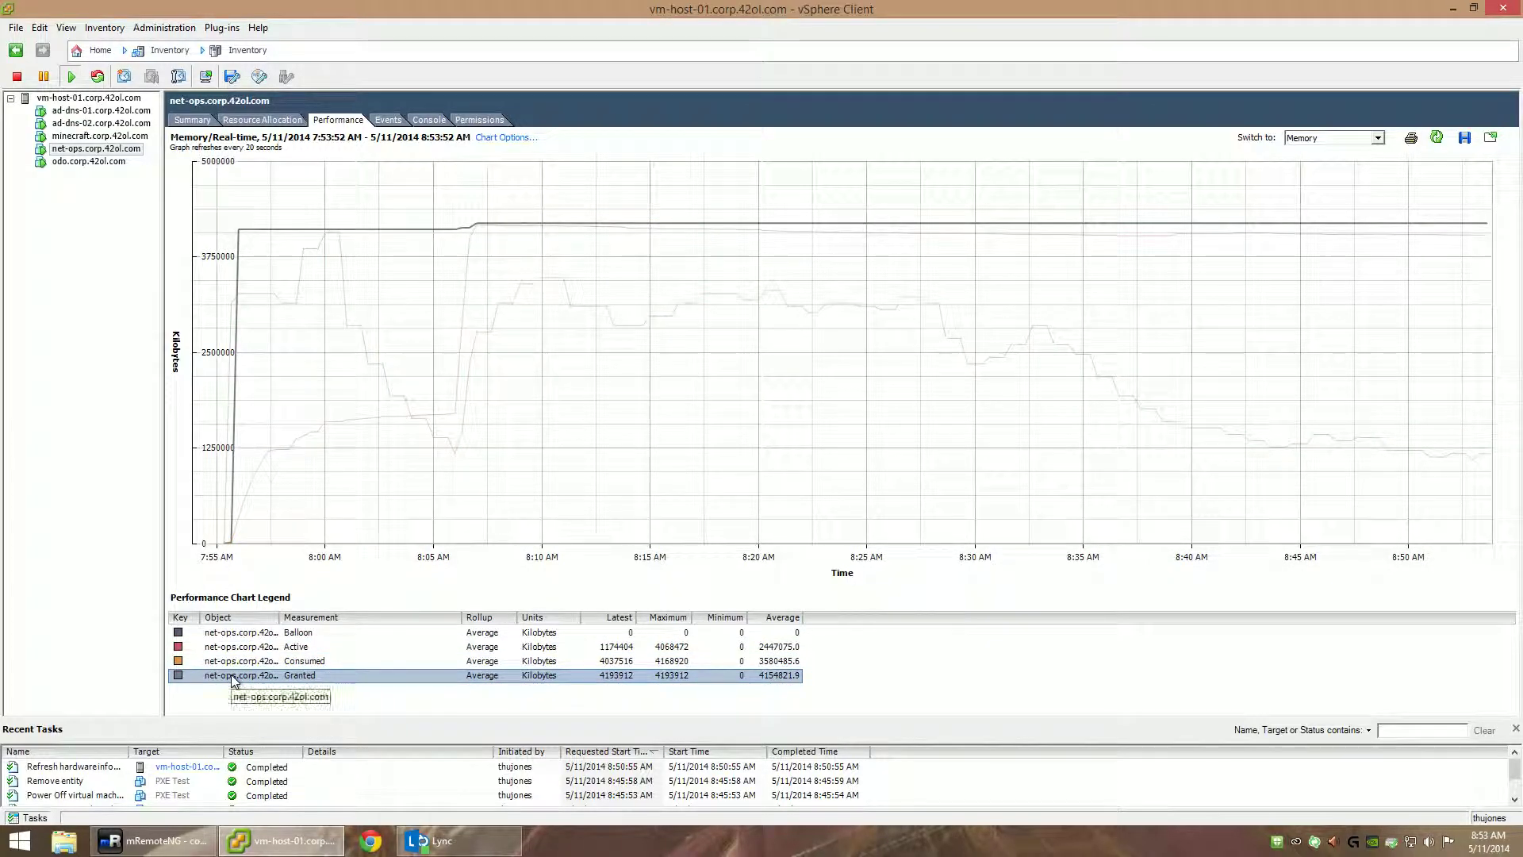
Return to the host's list of virtual machines and select net-ops.corp.42ol.com to check its guest memory usage
{"action": "left_click", "coordinate": [89, 98]}
{"action": "left_click", "coordinate": [242, 124]}
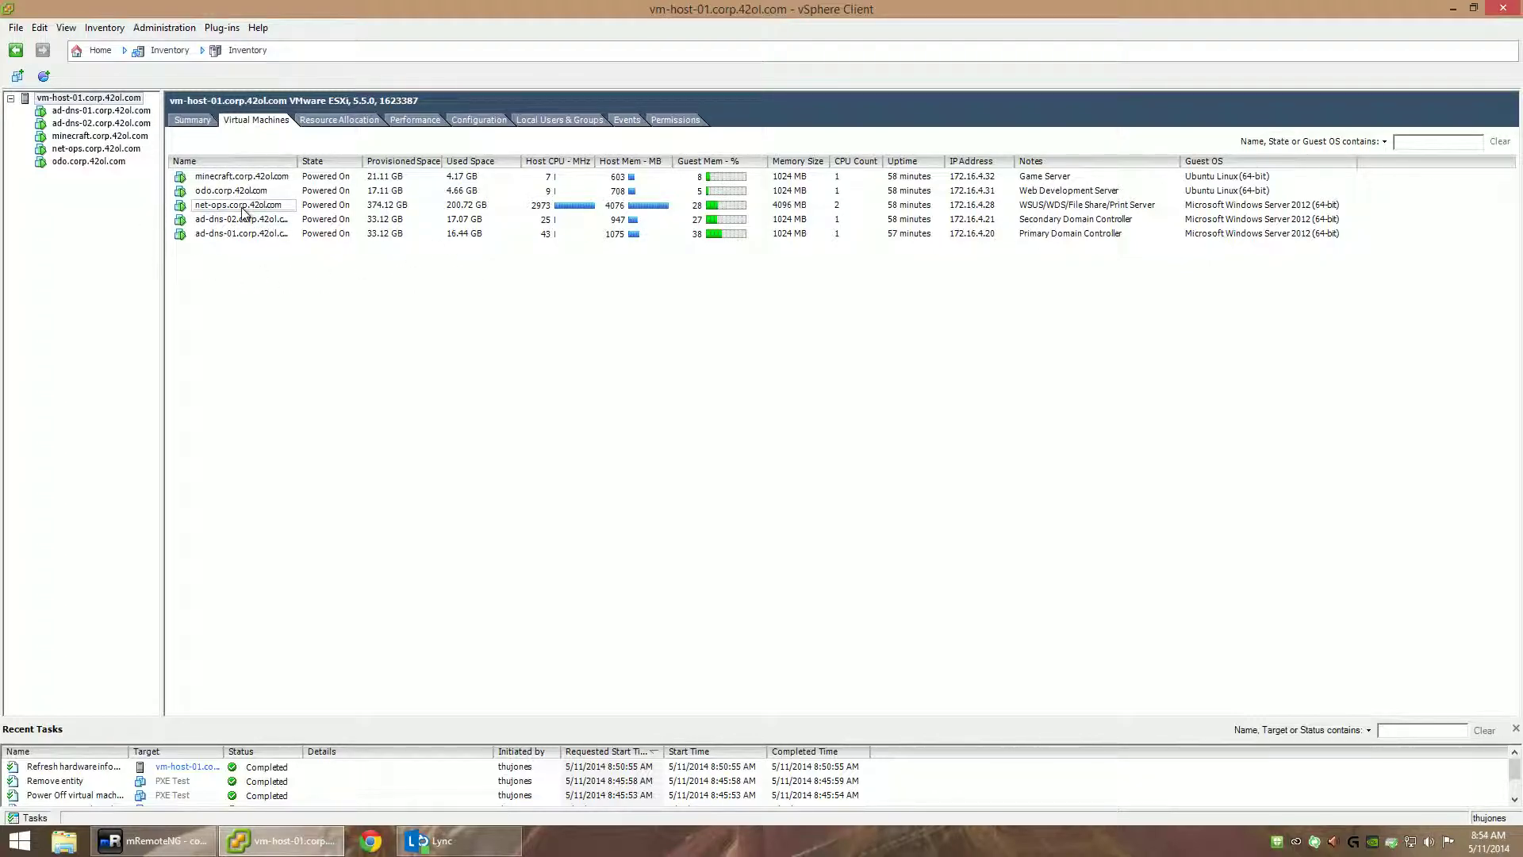
{"action": "left_click", "coordinate": [723, 208]}
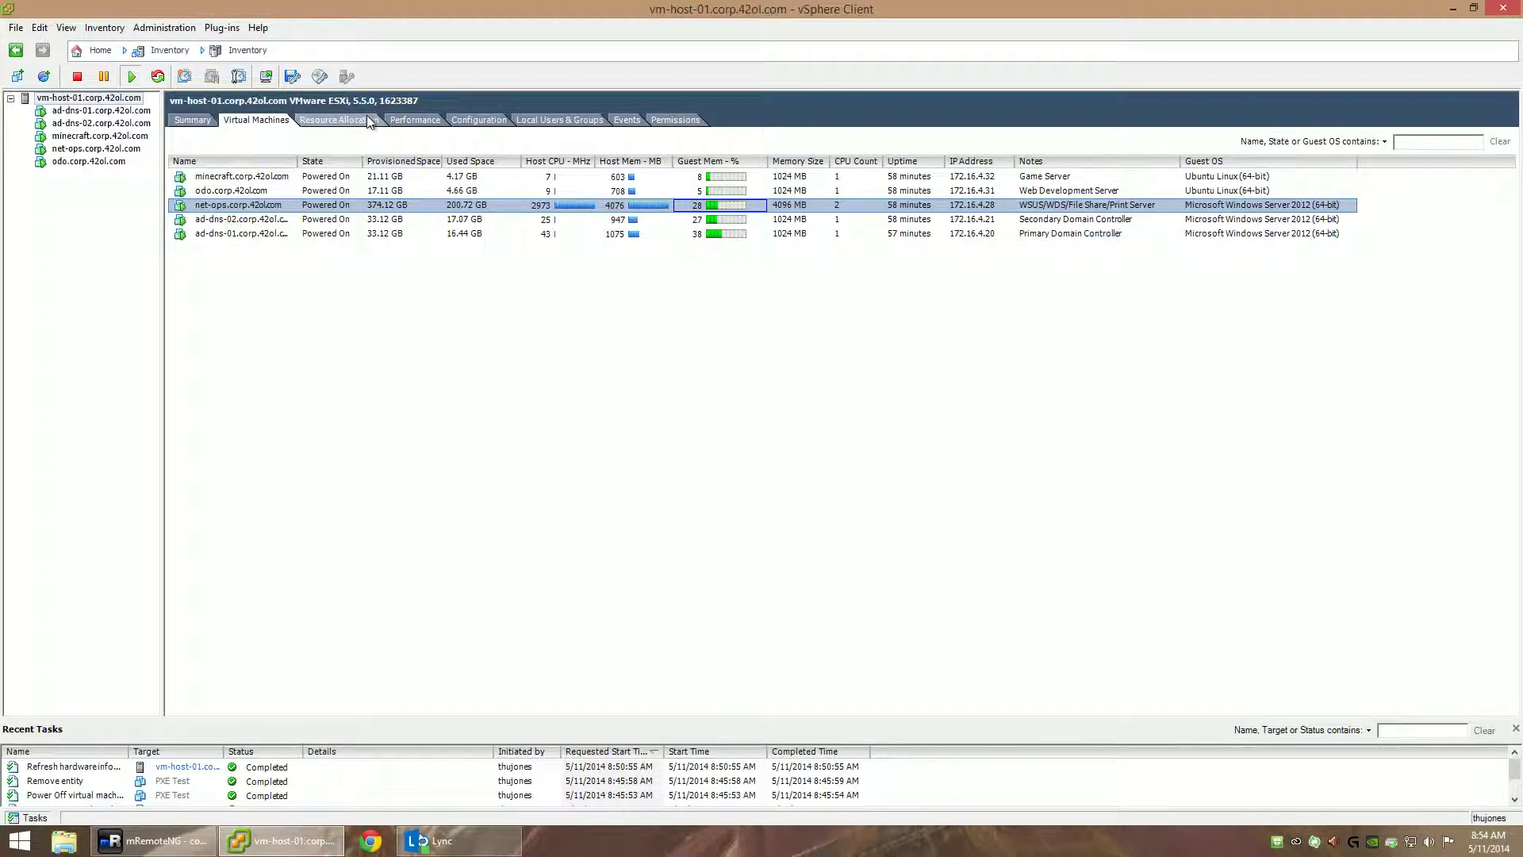
Switch to mRemoteNG, connect to net-ops, and check its Windows Update status before returning to the NET-OPS overview in Update Services
{"action": "left_click", "coordinate": [159, 841]}
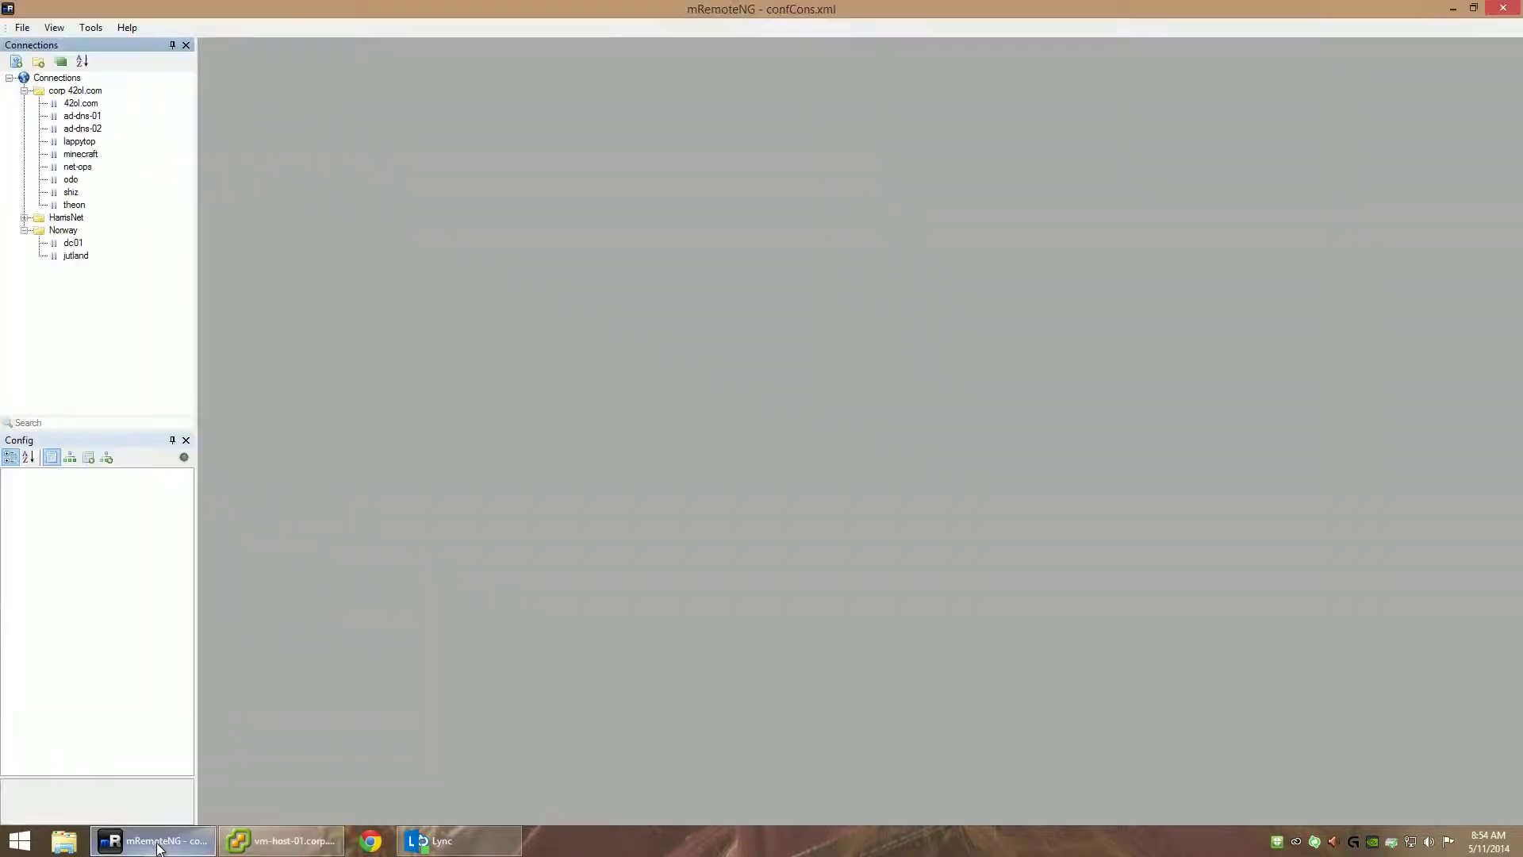
{"action": "double_click", "coordinate": [68, 169]}
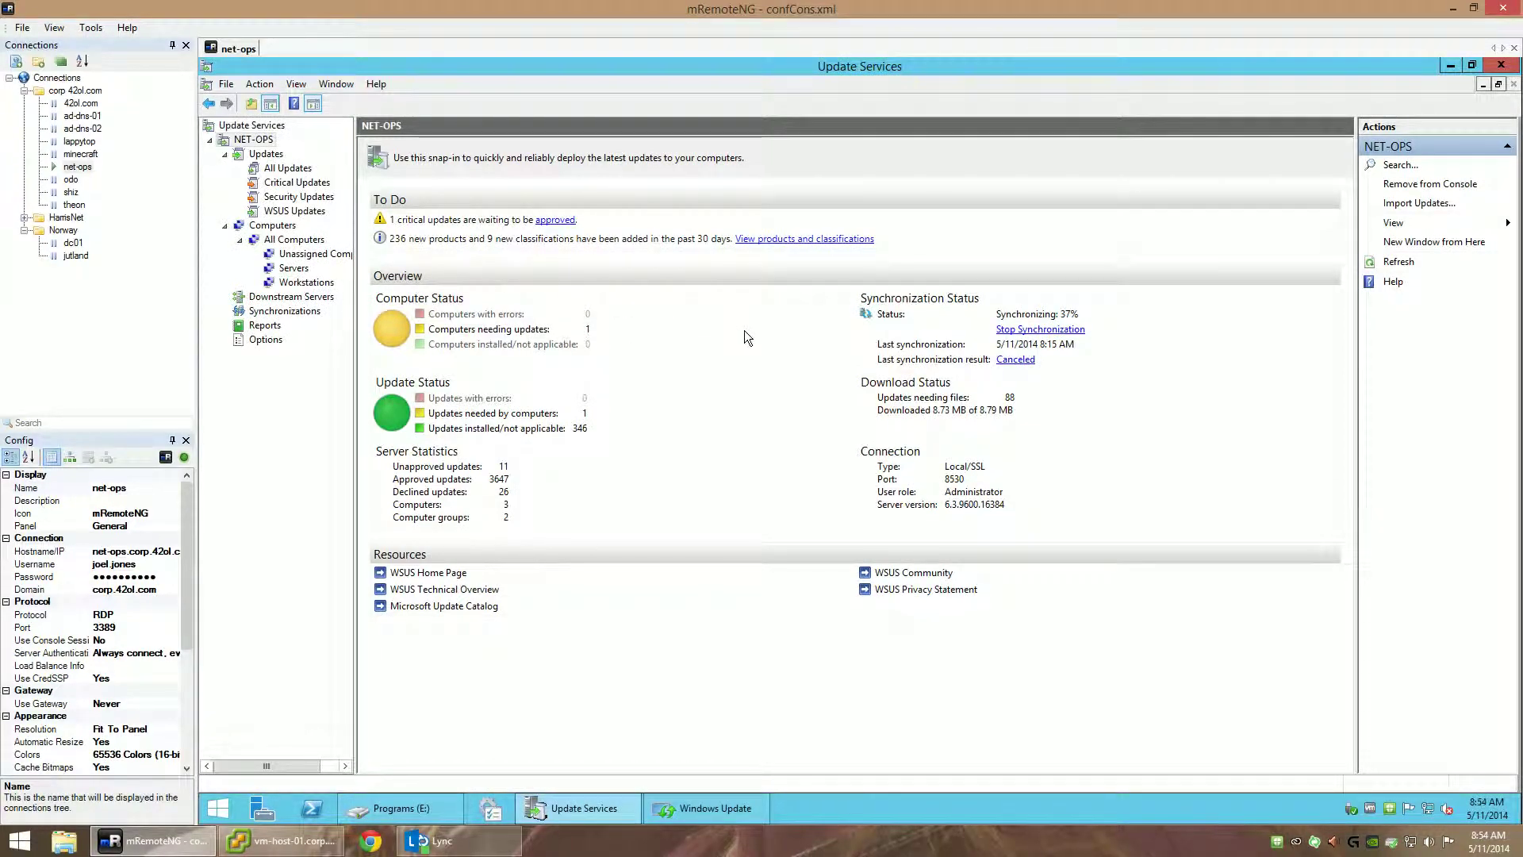
{"action": "left_click", "coordinate": [718, 811]}
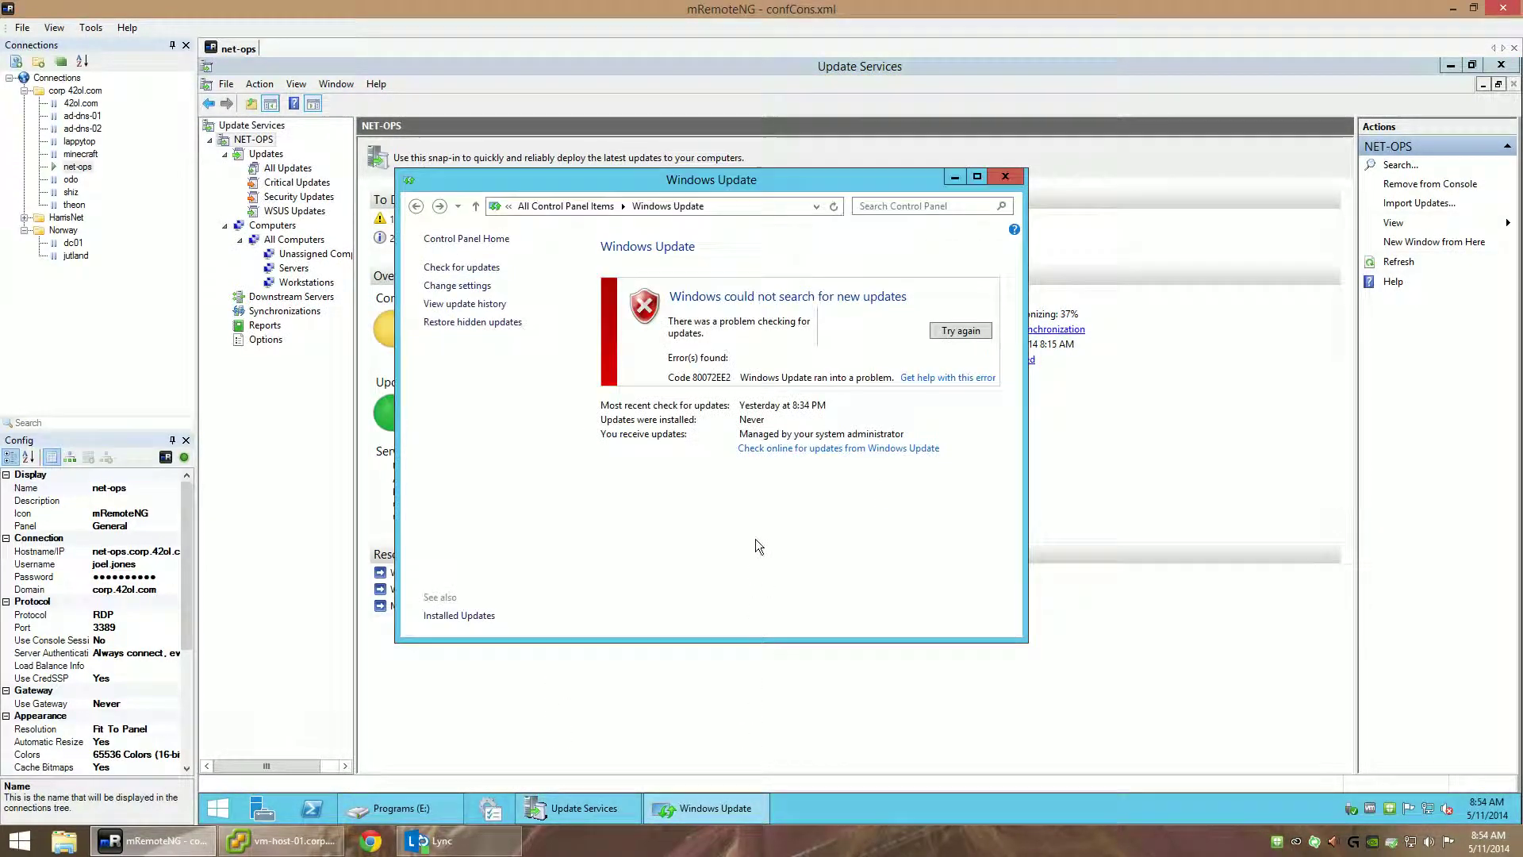
{"action": "left_click", "coordinate": [1005, 176]}
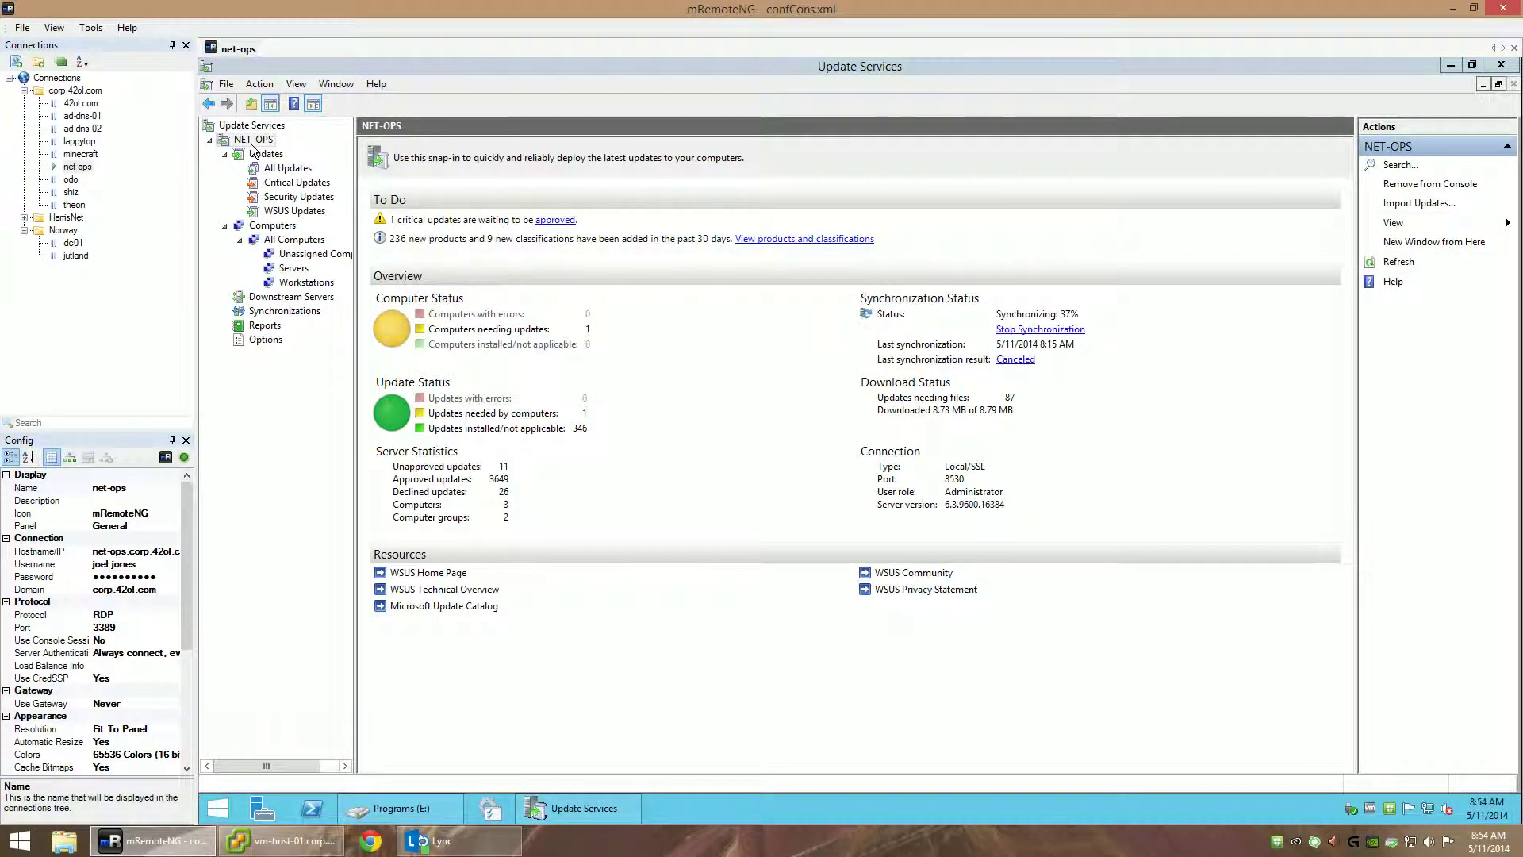
{"action": "left_click", "coordinate": [254, 141]}
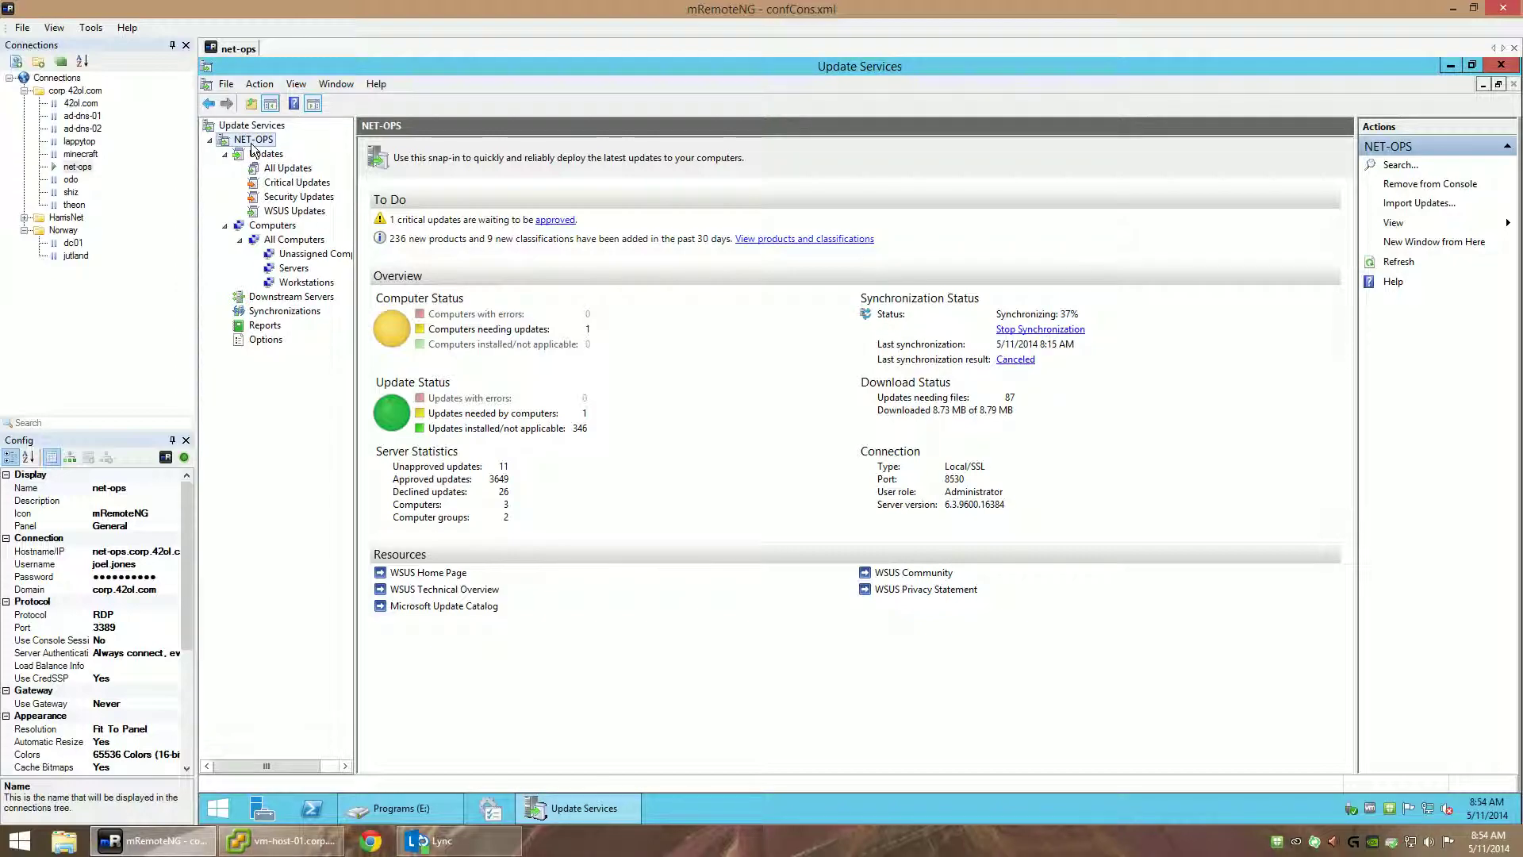
Show This PC on net-ops and select the Shares (F:) drive to check the drives' free space
{"action": "left_click", "coordinate": [402, 807]}
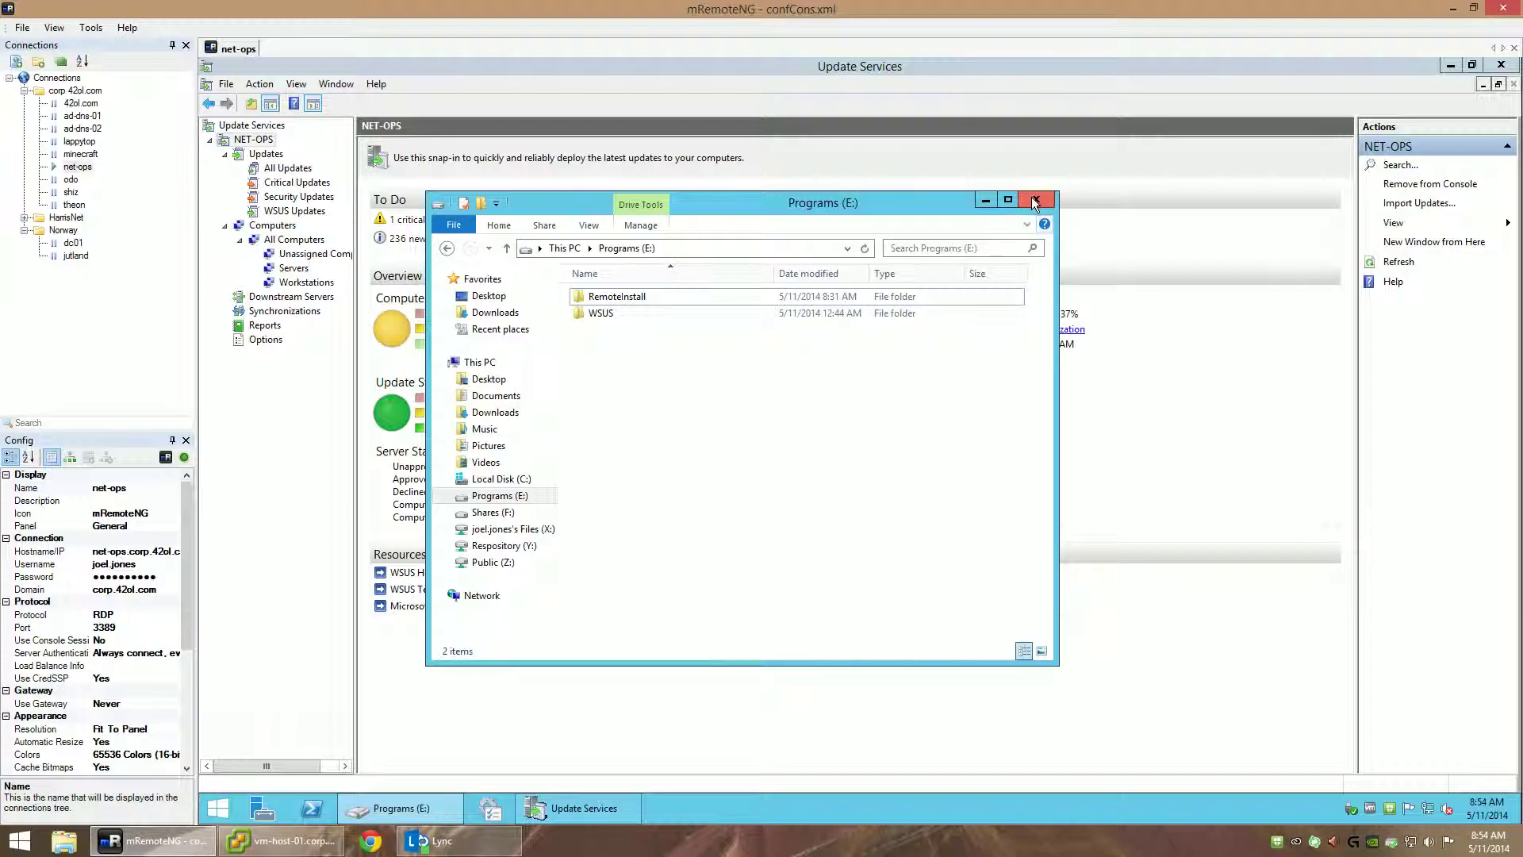
{"action": "left_click", "coordinate": [480, 361]}
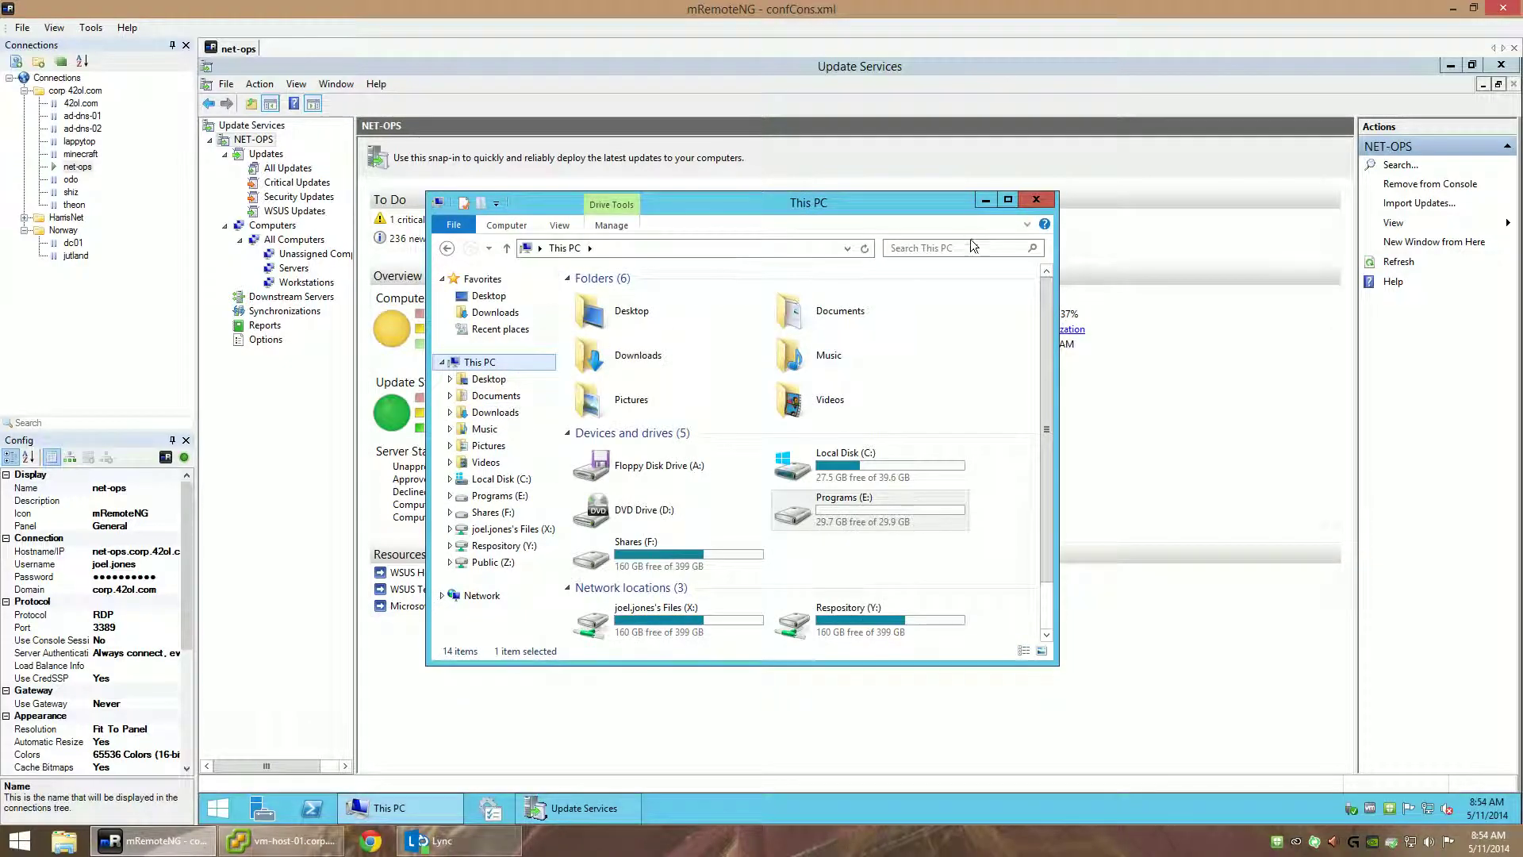
{"action": "left_click", "coordinate": [626, 562]}
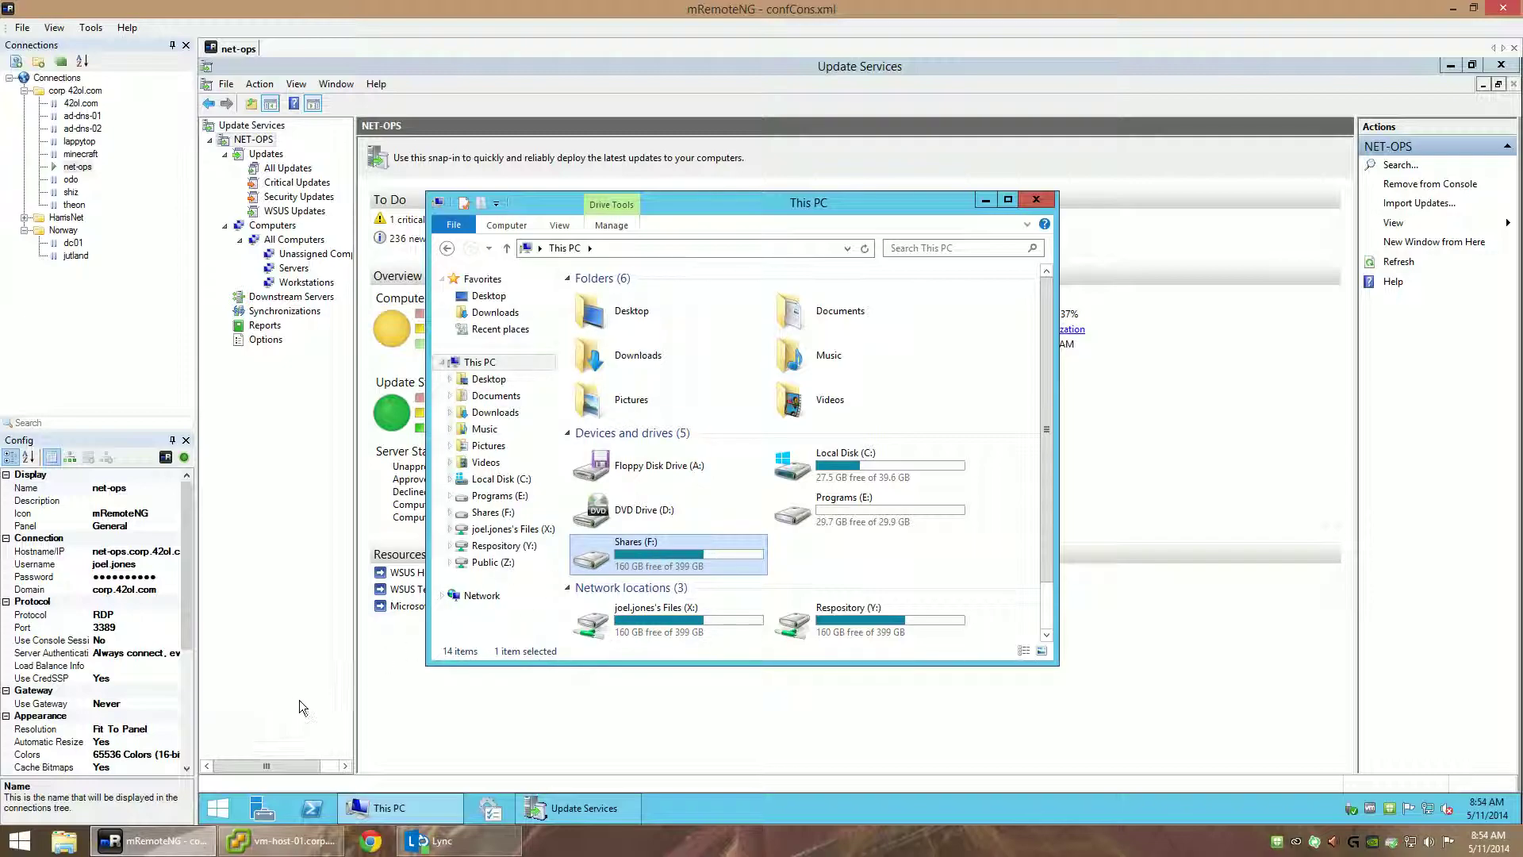
Review the partitions on Disks 0, 1 and 2 in Computer Management's Disk Management, then close it
{"action": "left_click", "coordinate": [490, 808]}
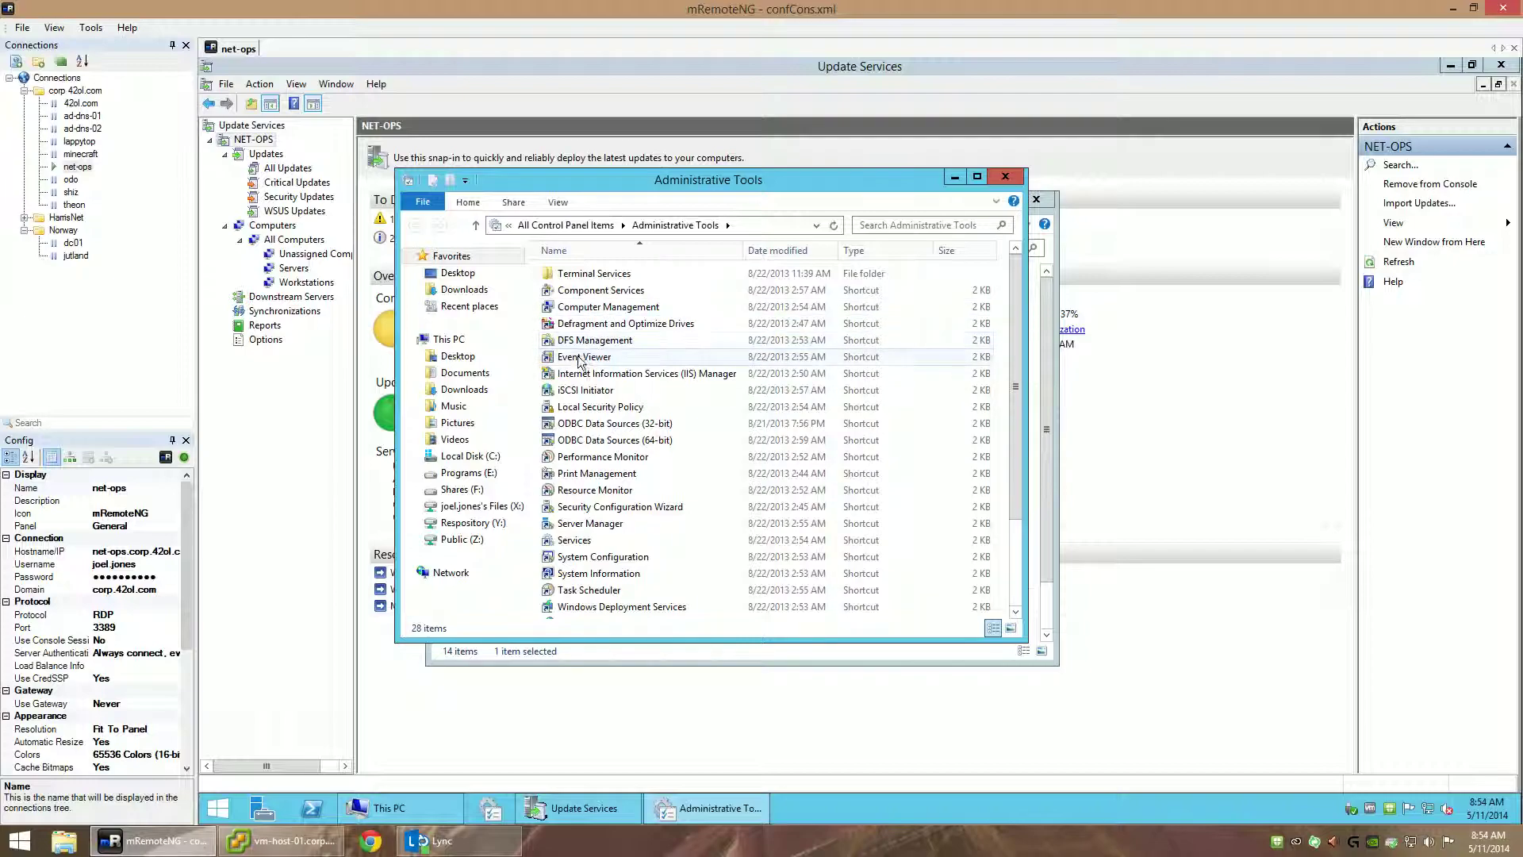
{"action": "left_click", "coordinate": [582, 312]}
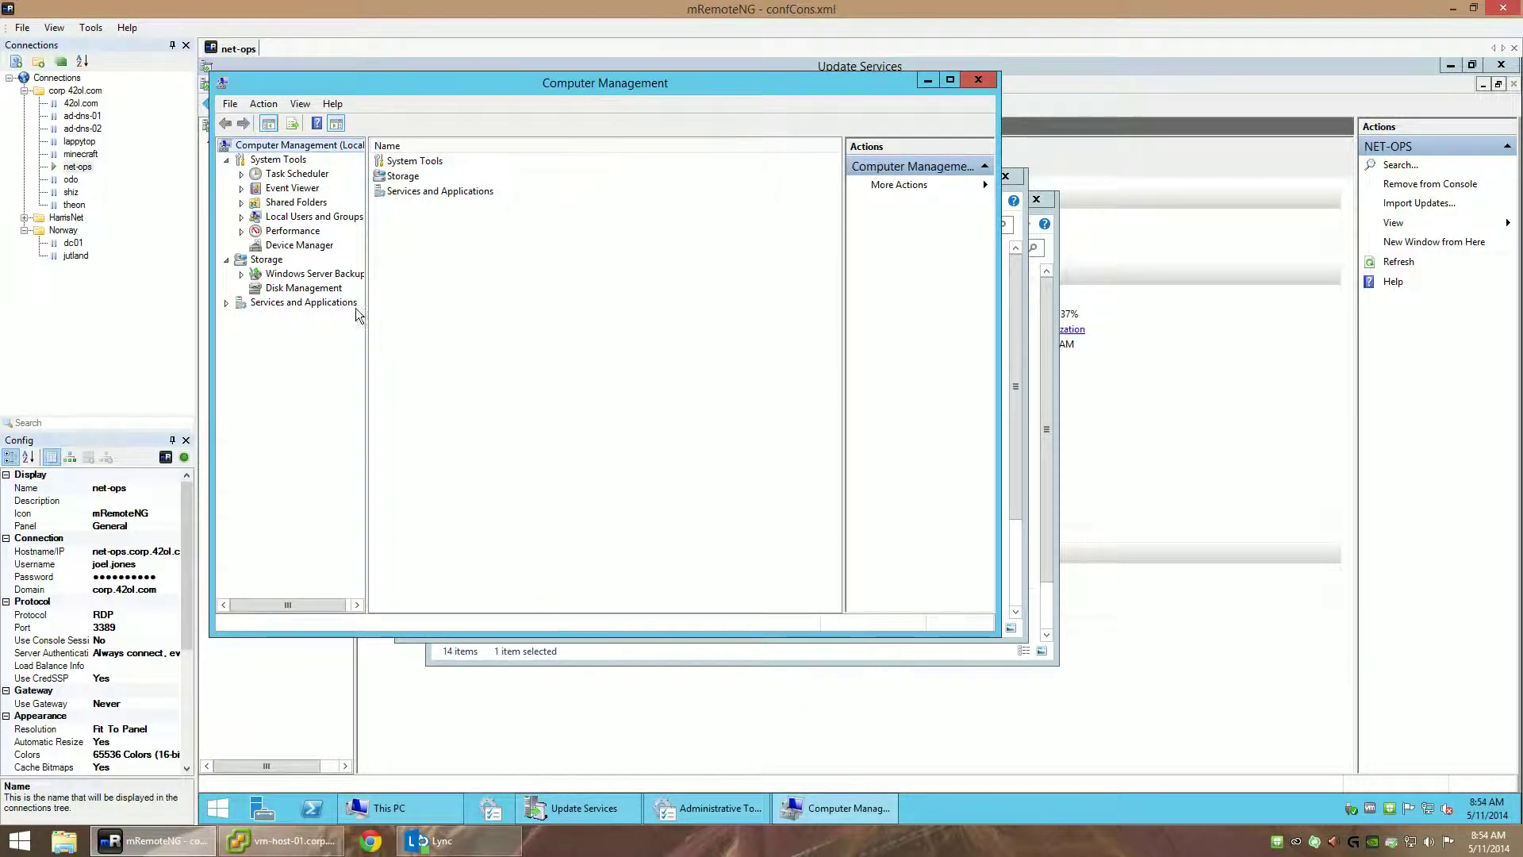
{"action": "left_click", "coordinate": [274, 287]}
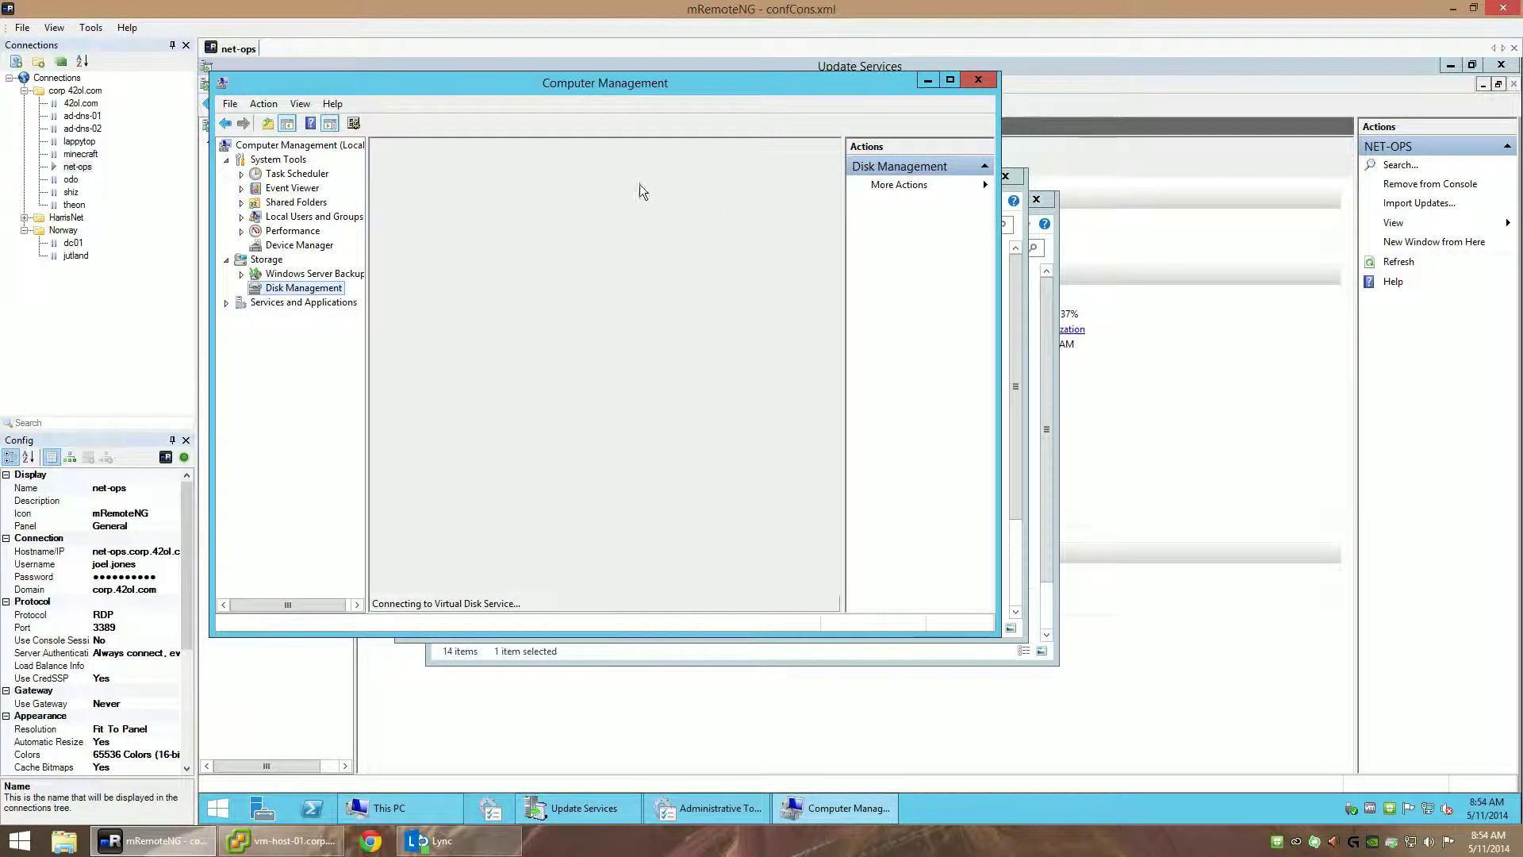
{"action": "left_click_drag", "start_coordinate": [823, 89], "coordinate": [1112, 119]}
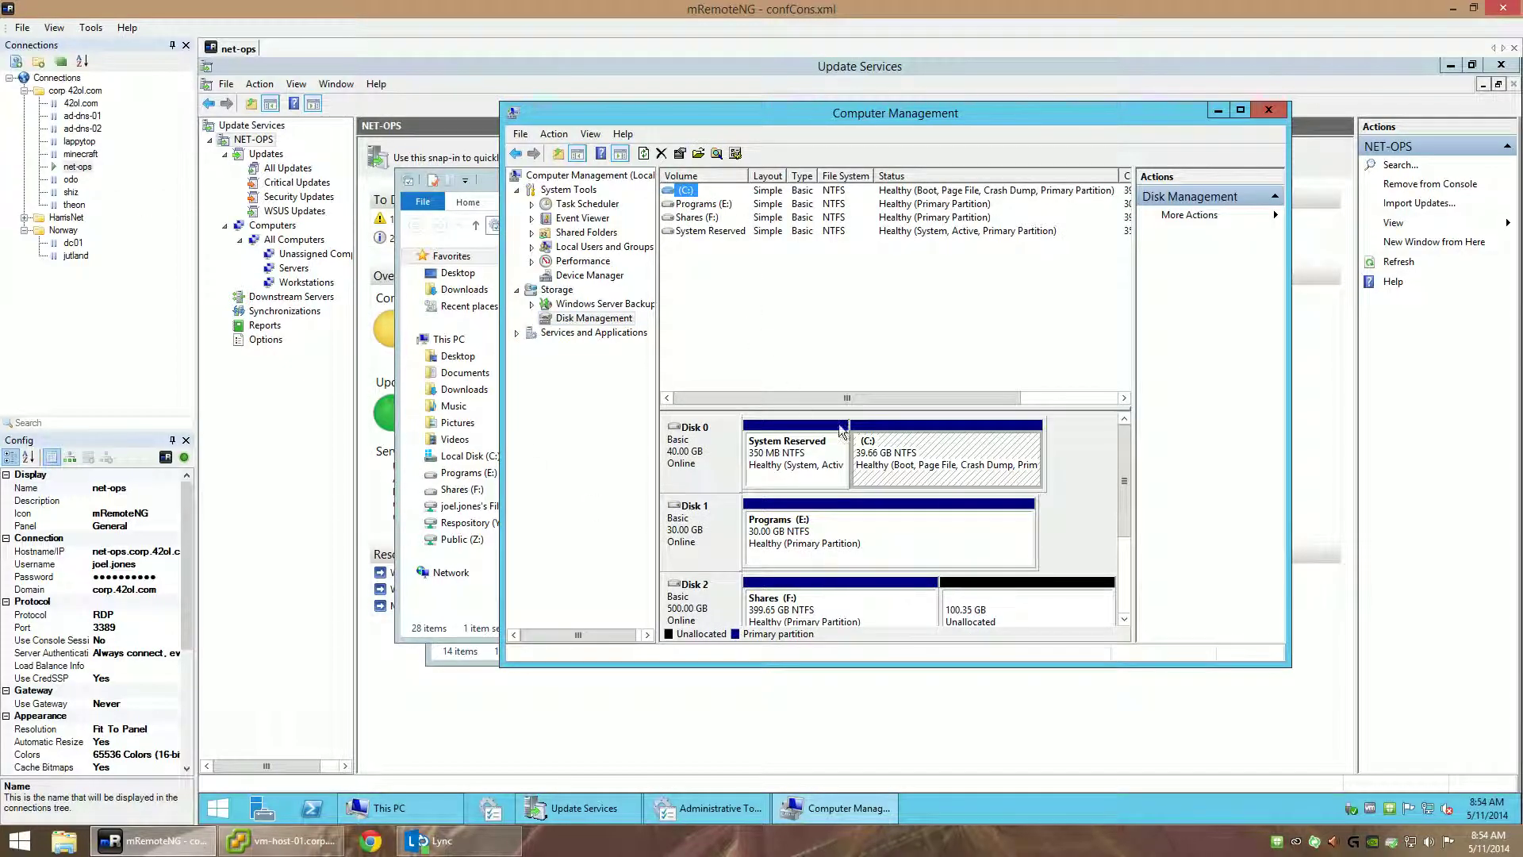
{"action": "scroll", "coordinate": [1125, 513], "scroll_direction": "down", "scroll_amount": 1}
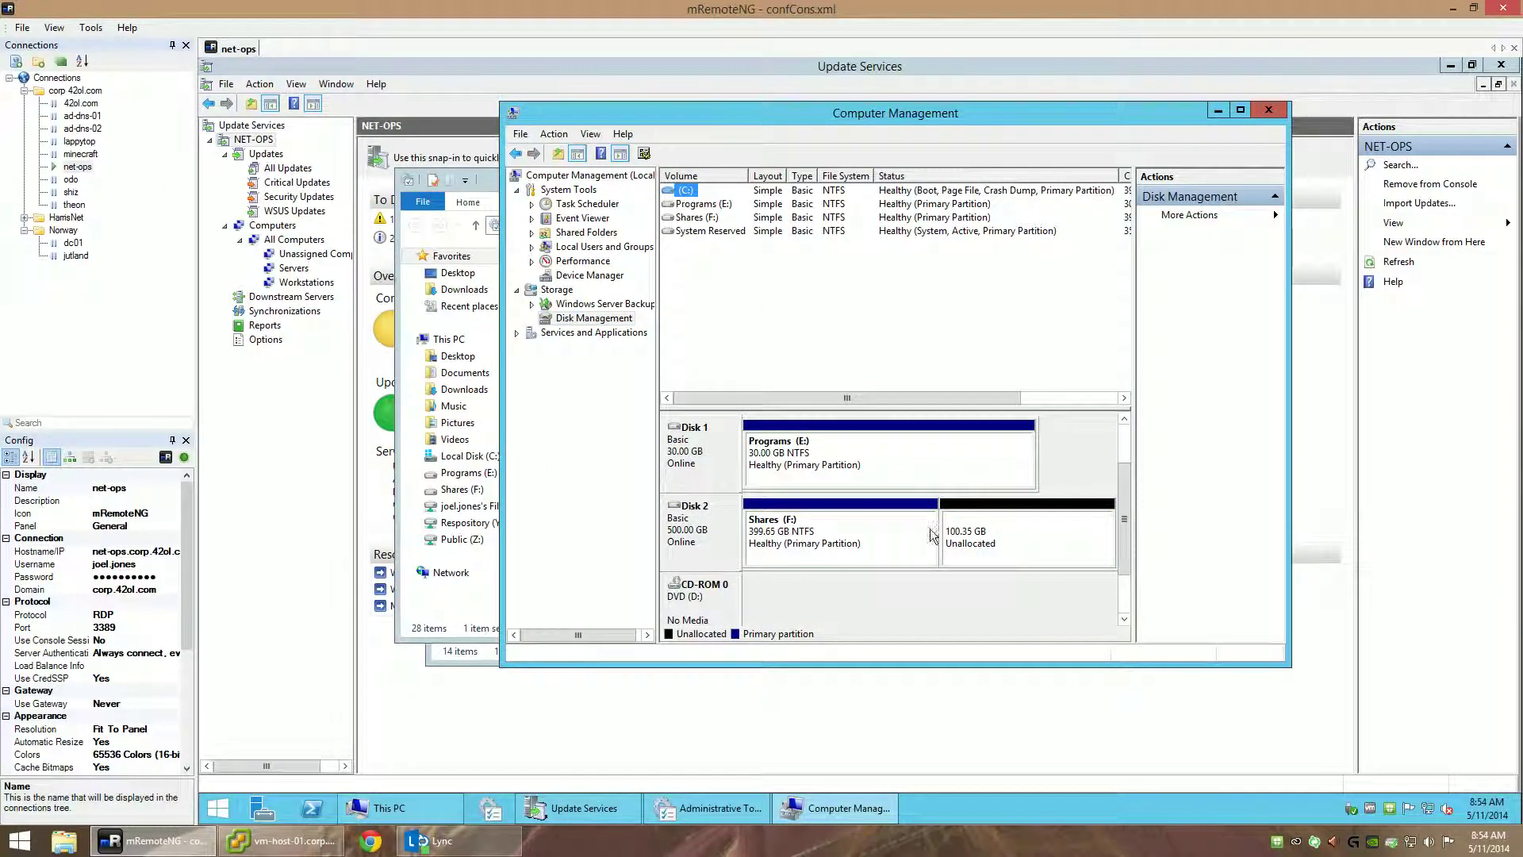
{"action": "left_click", "coordinate": [1268, 109]}
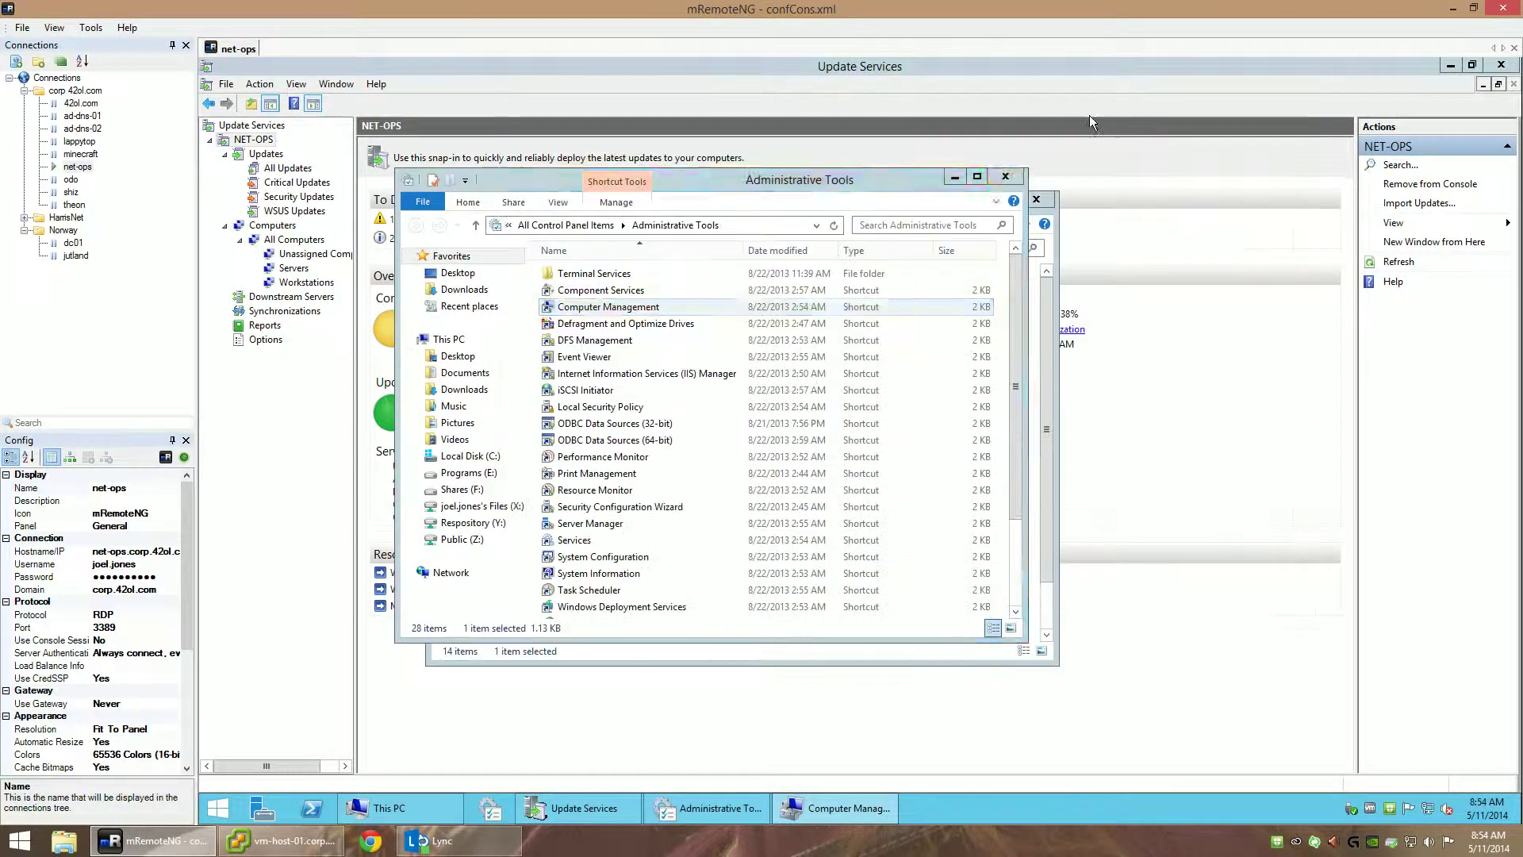
Browse the Shares folder on F: and the contents of the mapped network drives Z:, Y: and X:
{"action": "left_click", "coordinate": [466, 489]}
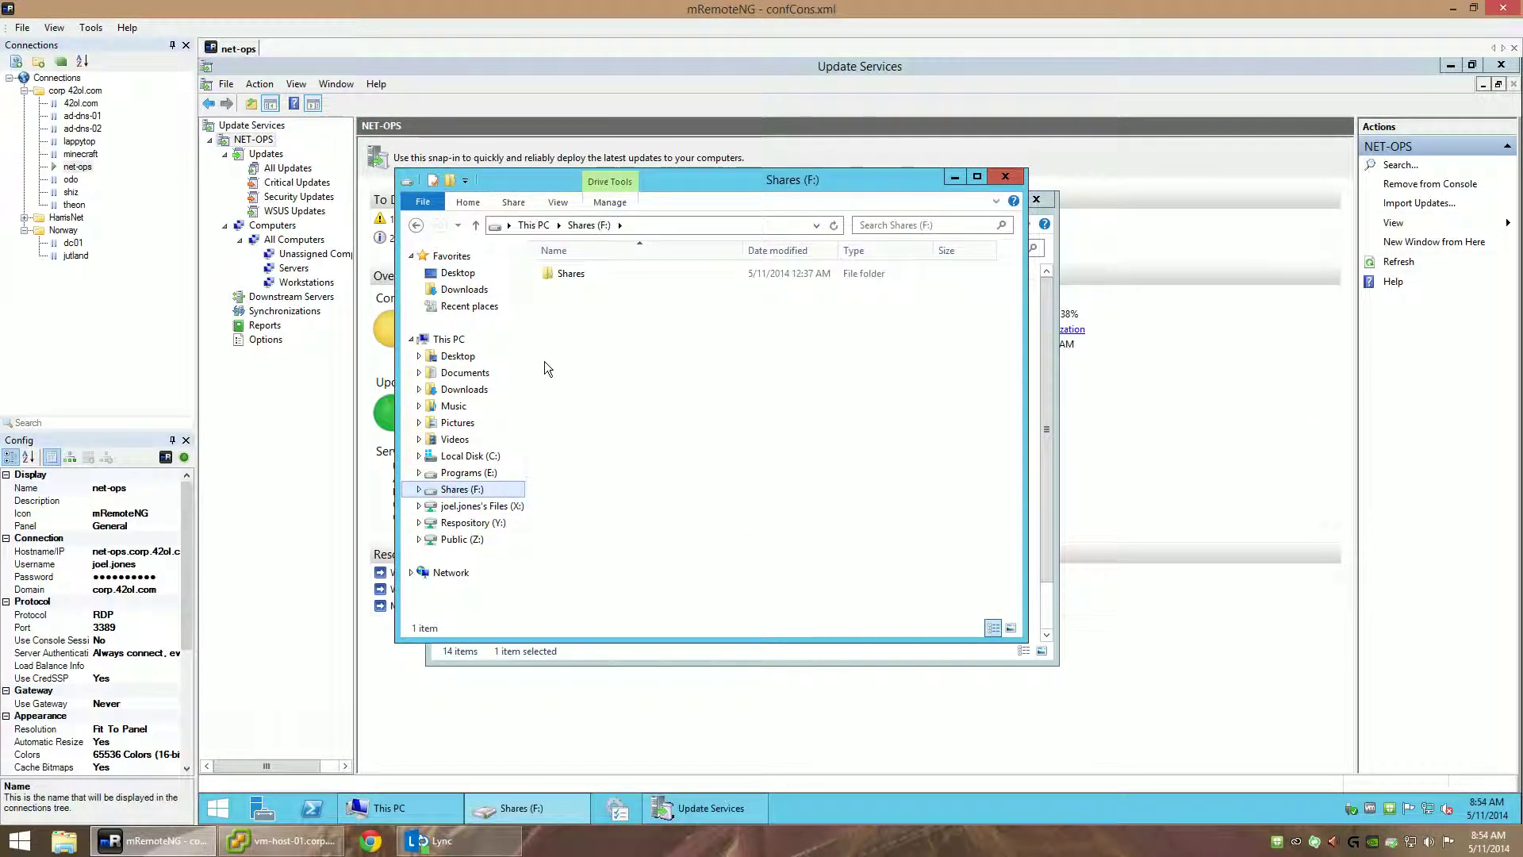
{"action": "double_click", "coordinate": [570, 272]}
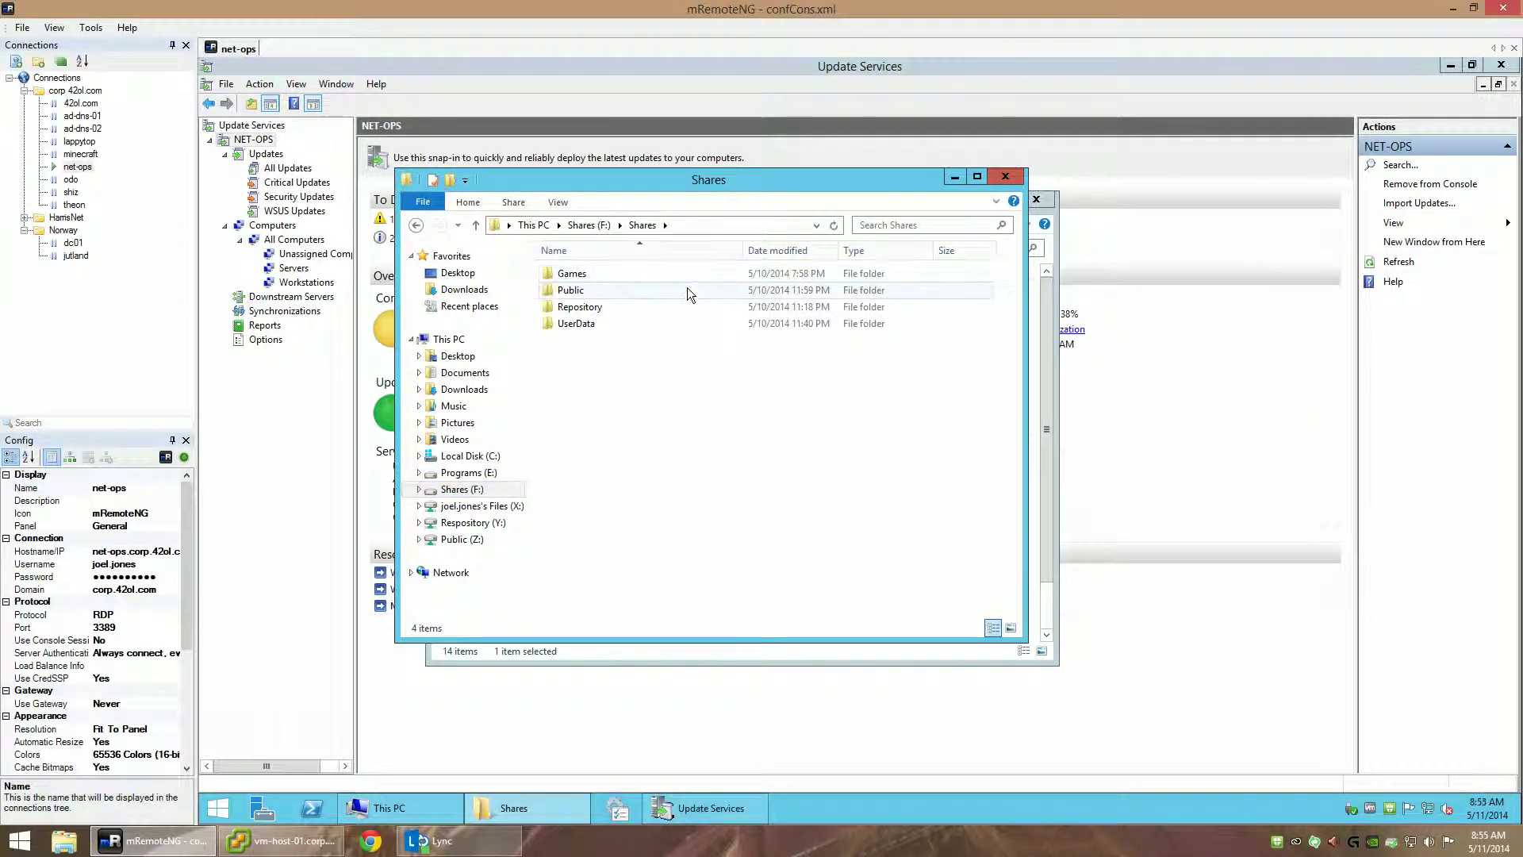
{"action": "left_click", "coordinate": [476, 537]}
{"action": "left_click", "coordinate": [469, 524]}
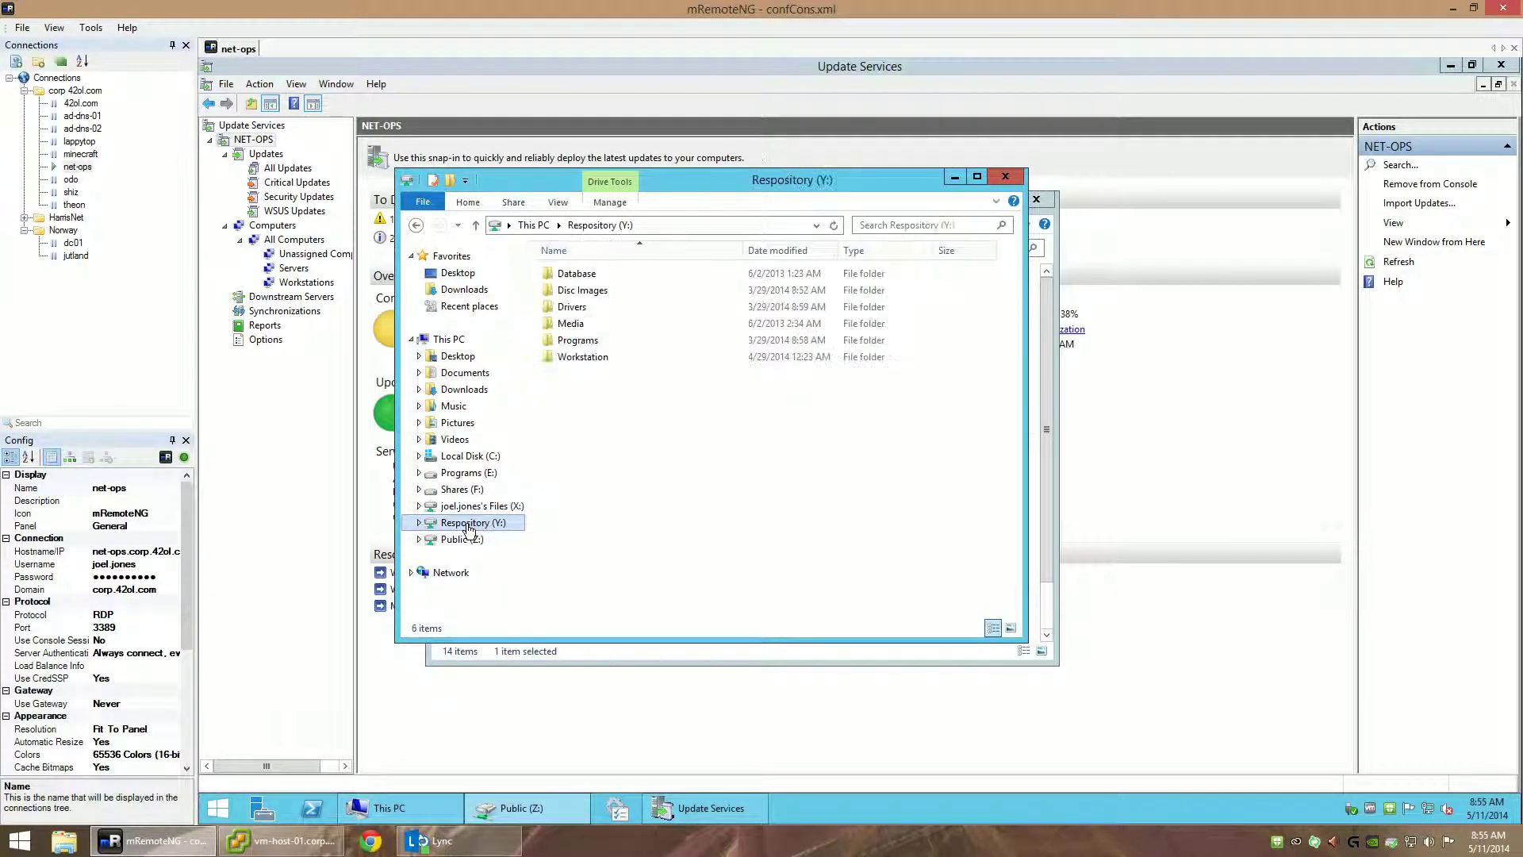
{"action": "left_click", "coordinate": [468, 507]}
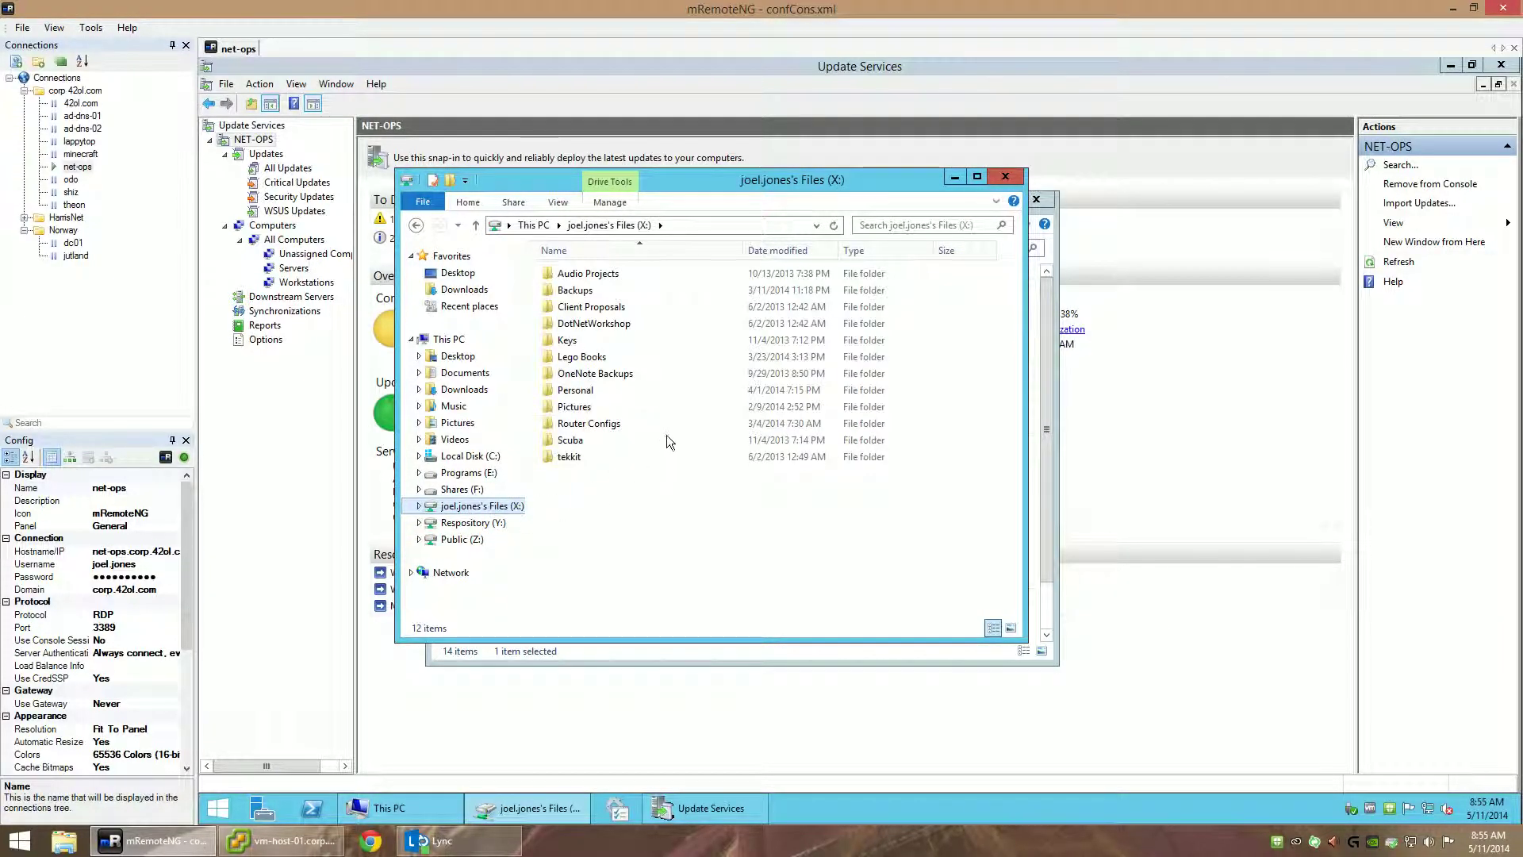
View the UserData folder under Shares on F: and the user's own folder inside it, then return to Shares
{"action": "left_click", "coordinate": [460, 490]}
{"action": "double_click", "coordinate": [570, 273]}
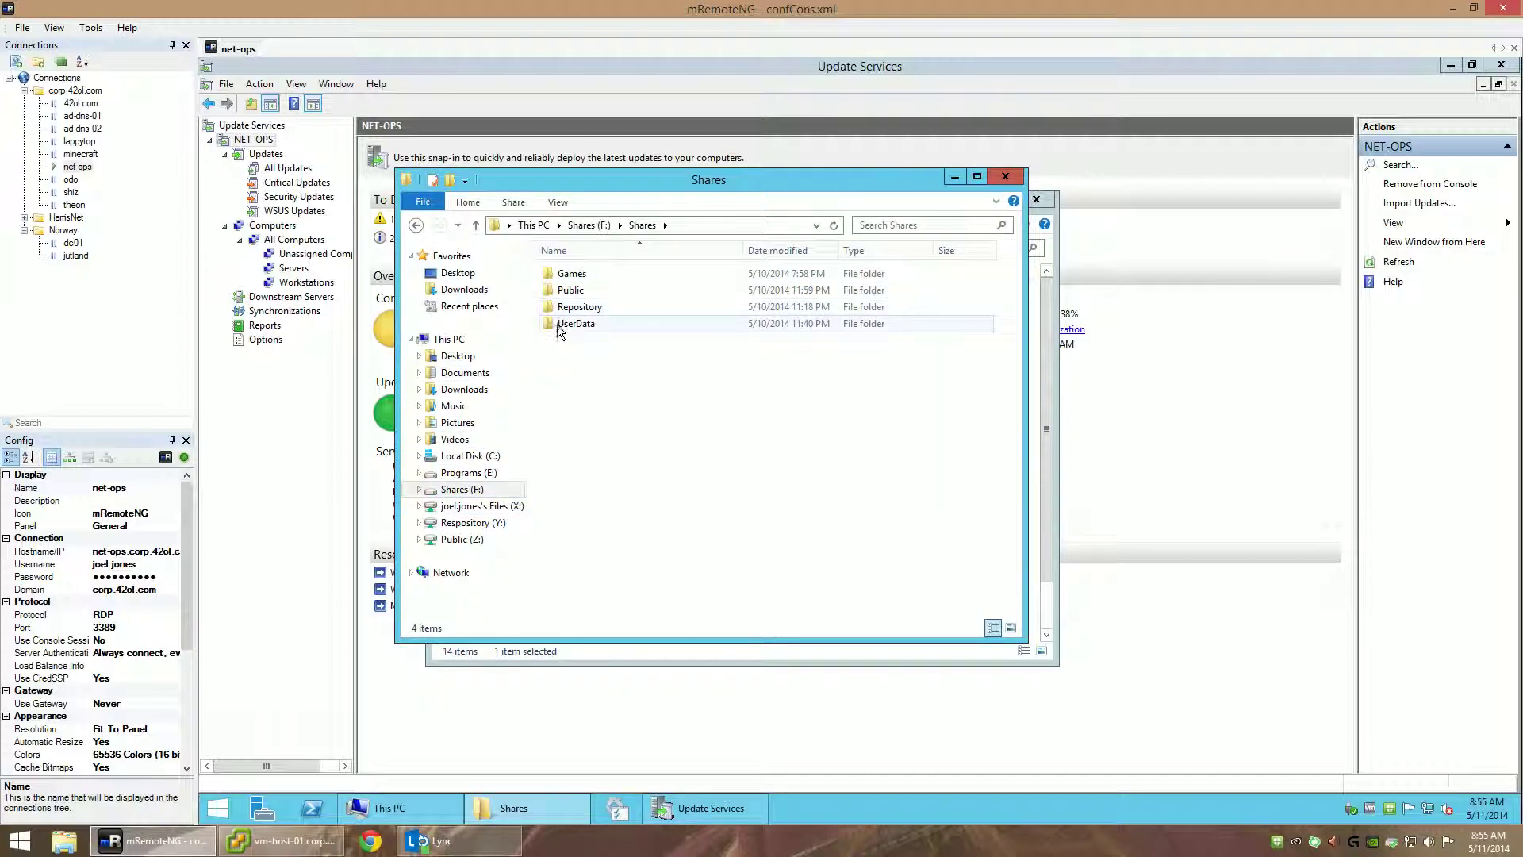
{"action": "double_click", "coordinate": [586, 322]}
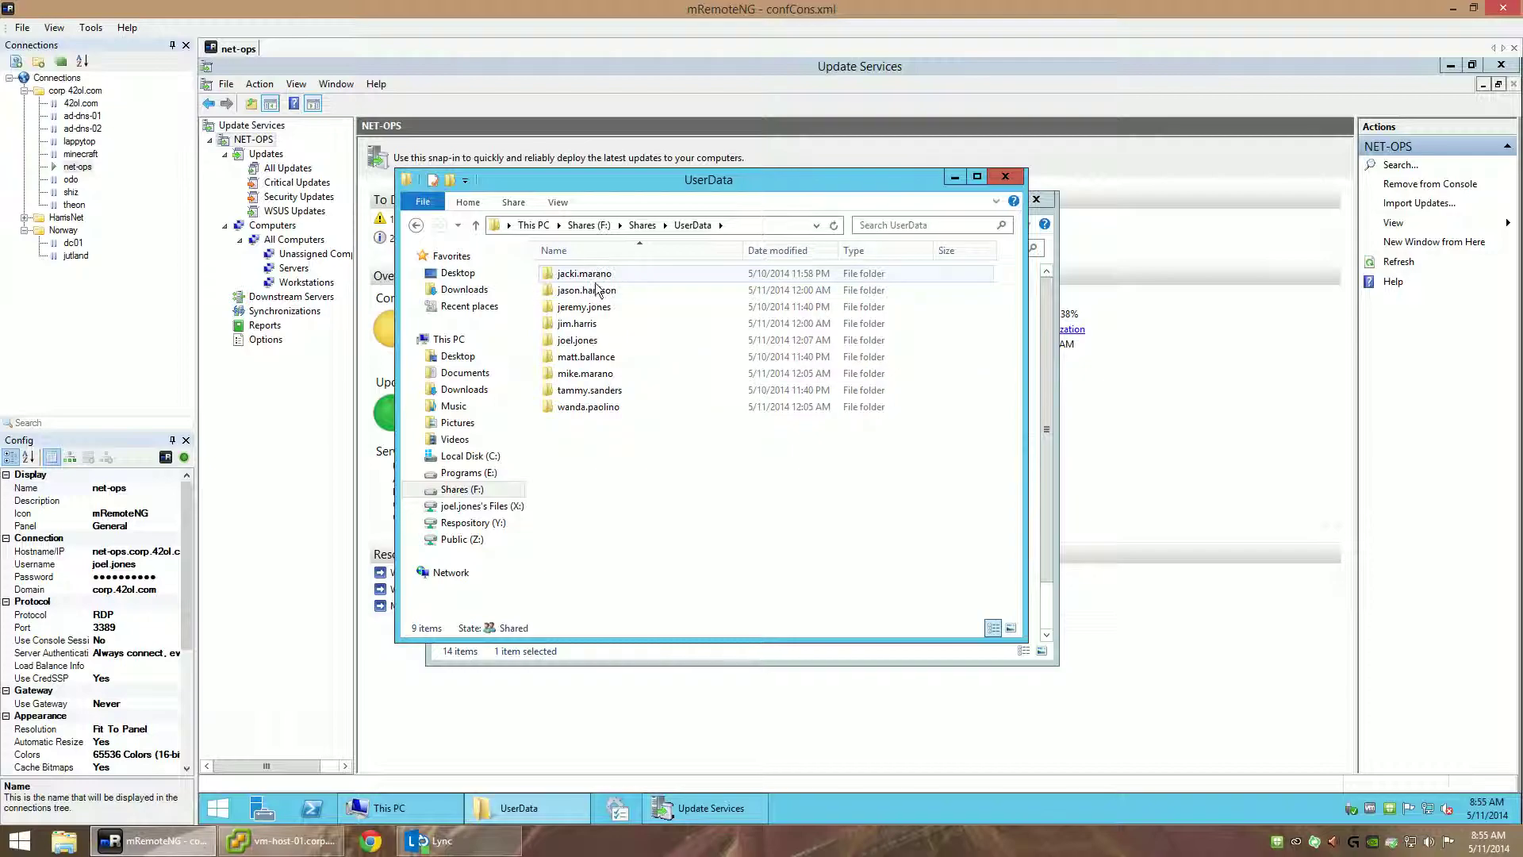
{"action": "double_click", "coordinate": [578, 341]}
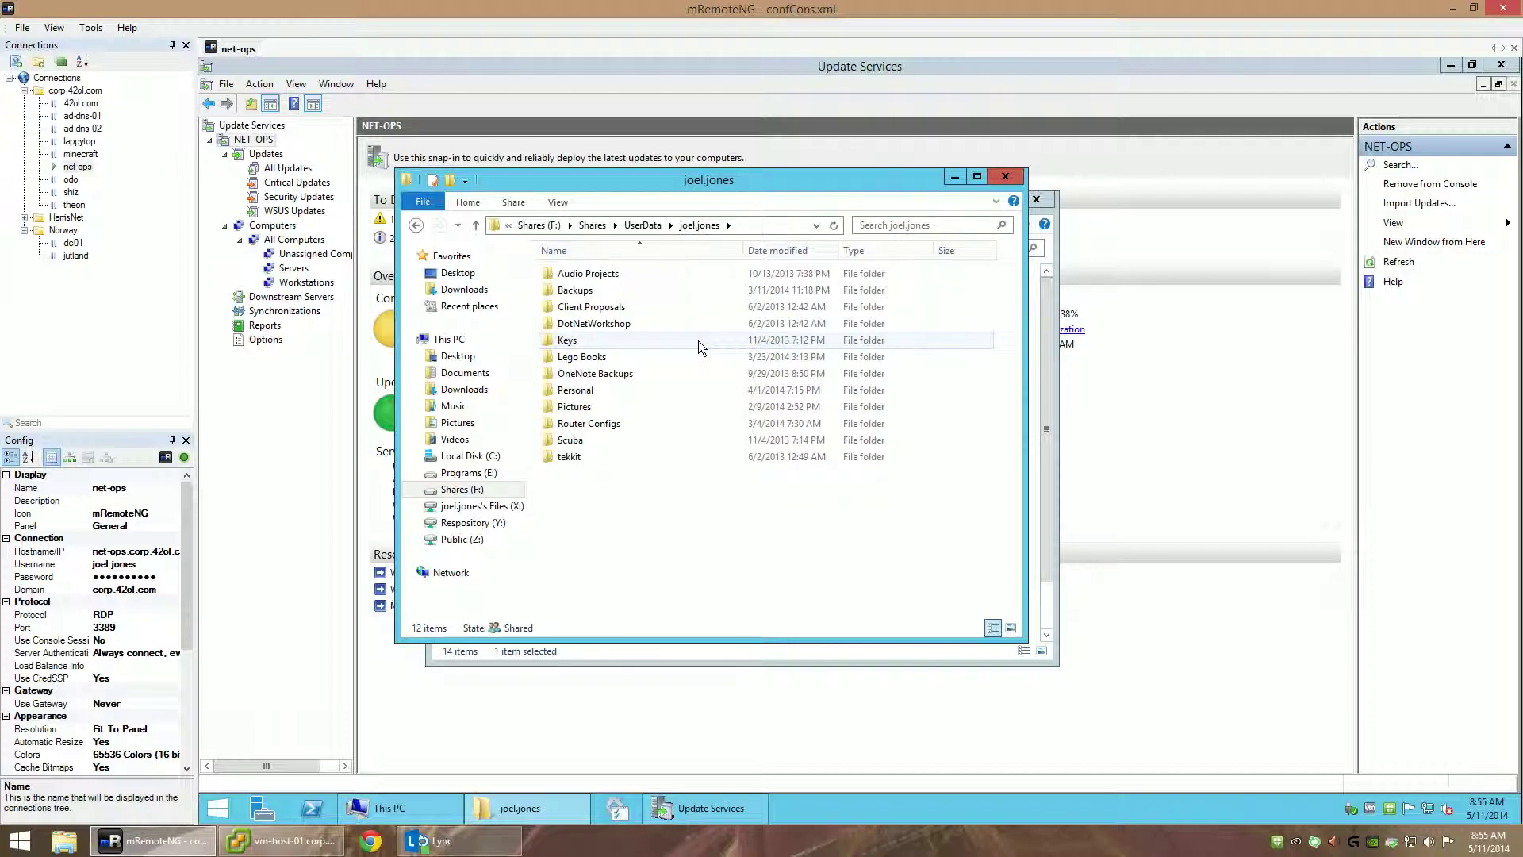
{"action": "key", "text": "BackSpace"}
{"action": "key", "text": "BackSpace"}
Check the Desktop and Documents folders on net-ops, then close that file window
{"action": "left_click", "coordinate": [453, 357]}
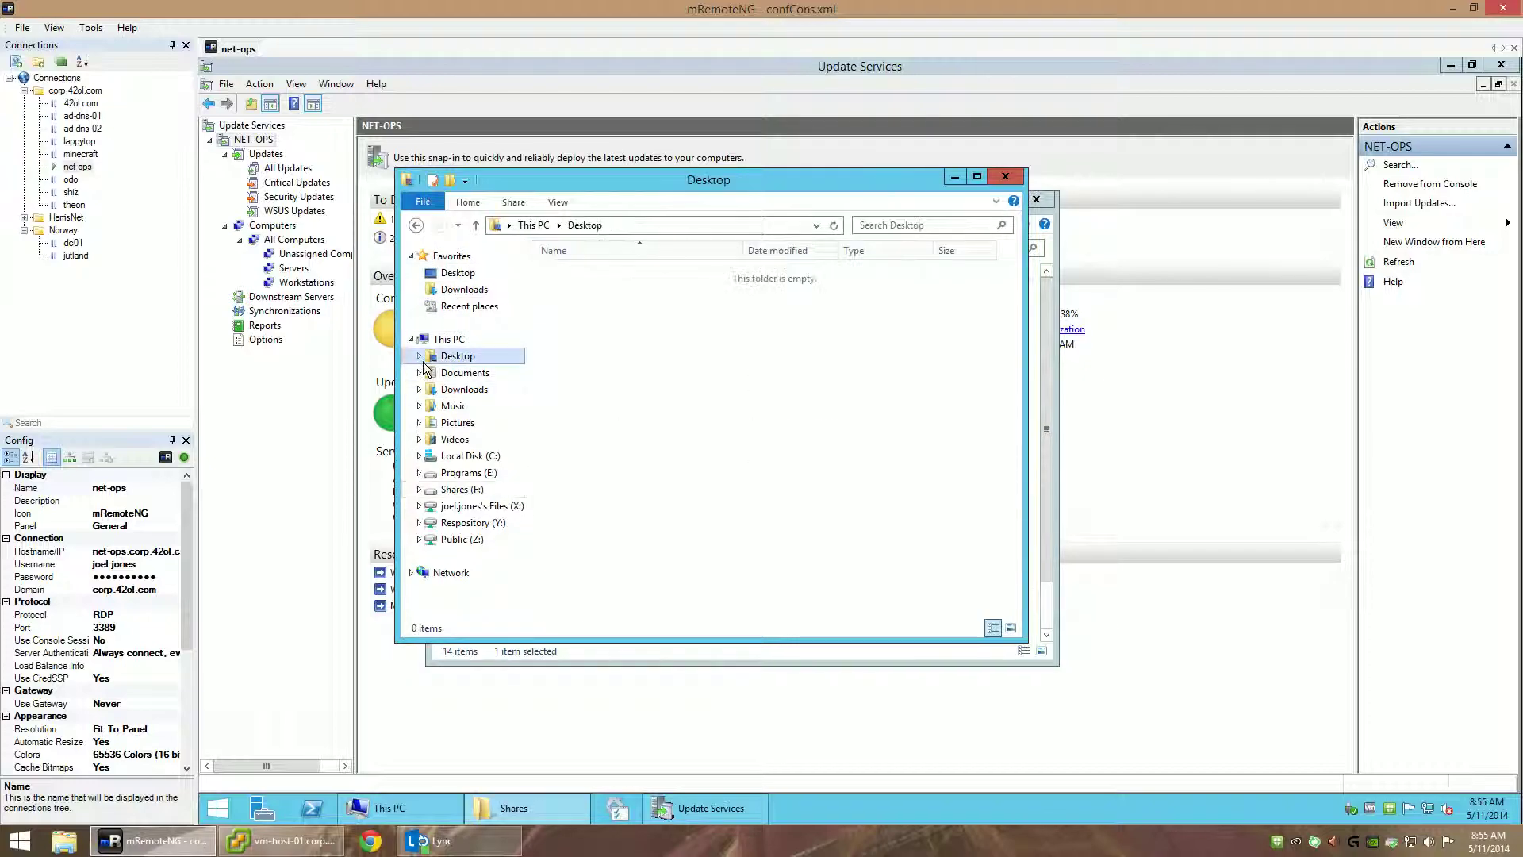
{"action": "left_click", "coordinate": [449, 374]}
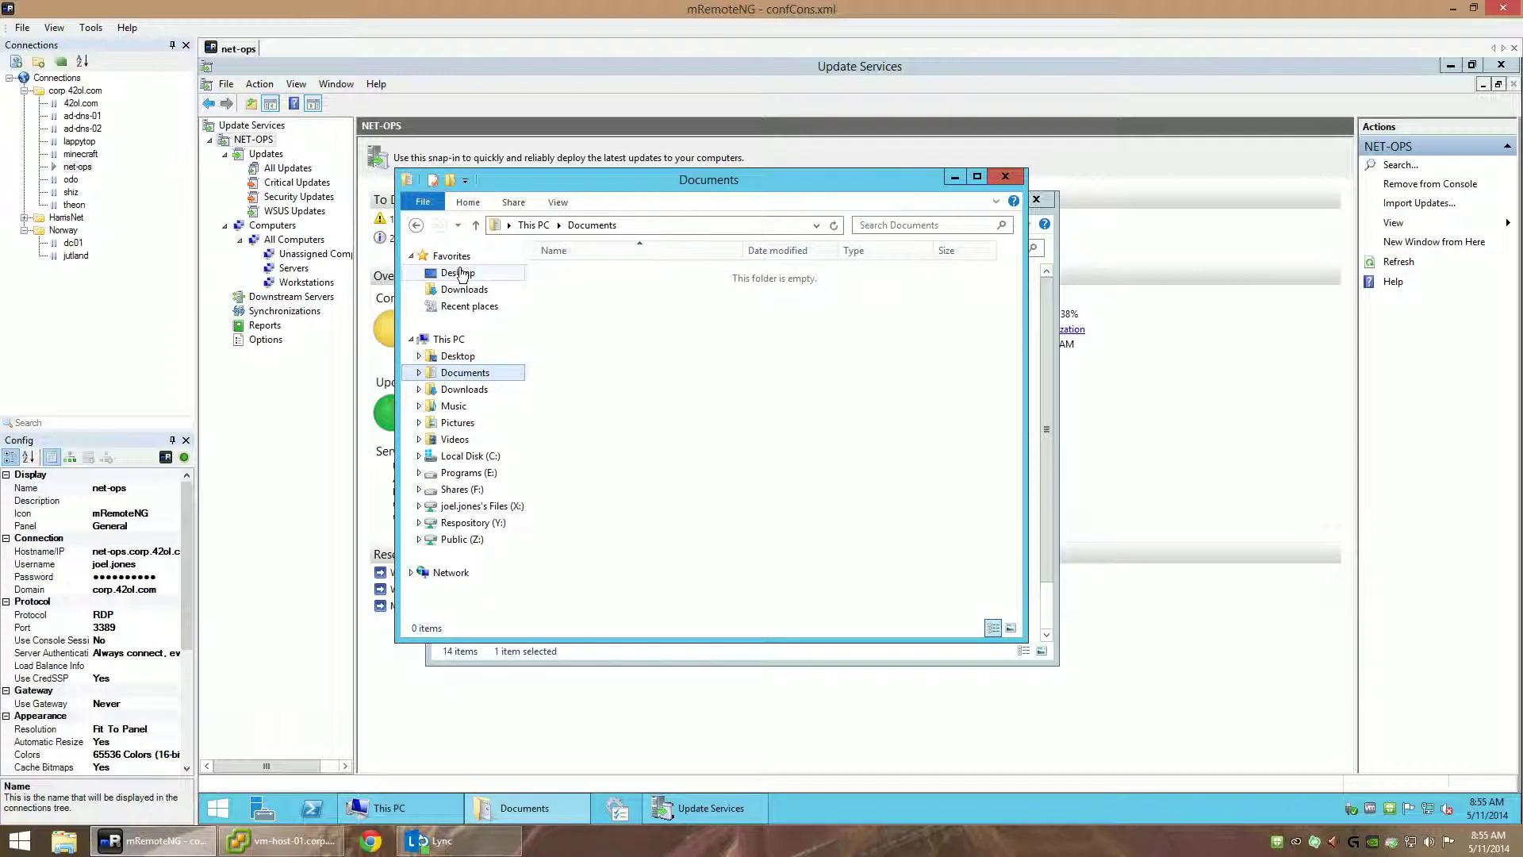
{"action": "left_click", "coordinate": [457, 273]}
{"action": "left_click", "coordinate": [1004, 171]}
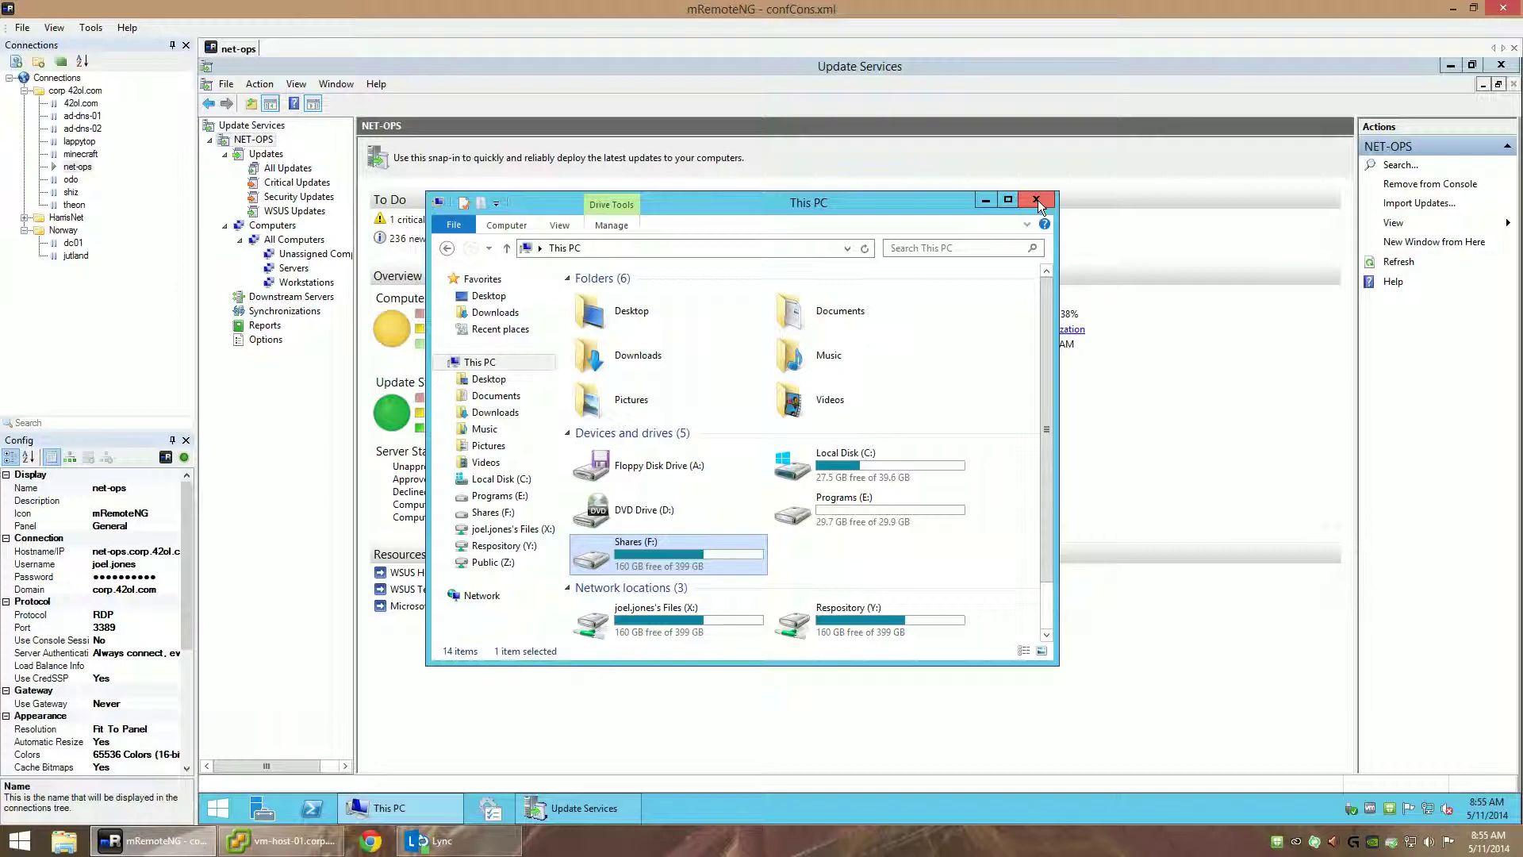
Inspect the hardware in the Shares (F:) drive properties and view the first VMware Virtual disk SCSI Disk Device's properties
{"action": "right_click", "coordinate": [611, 558]}
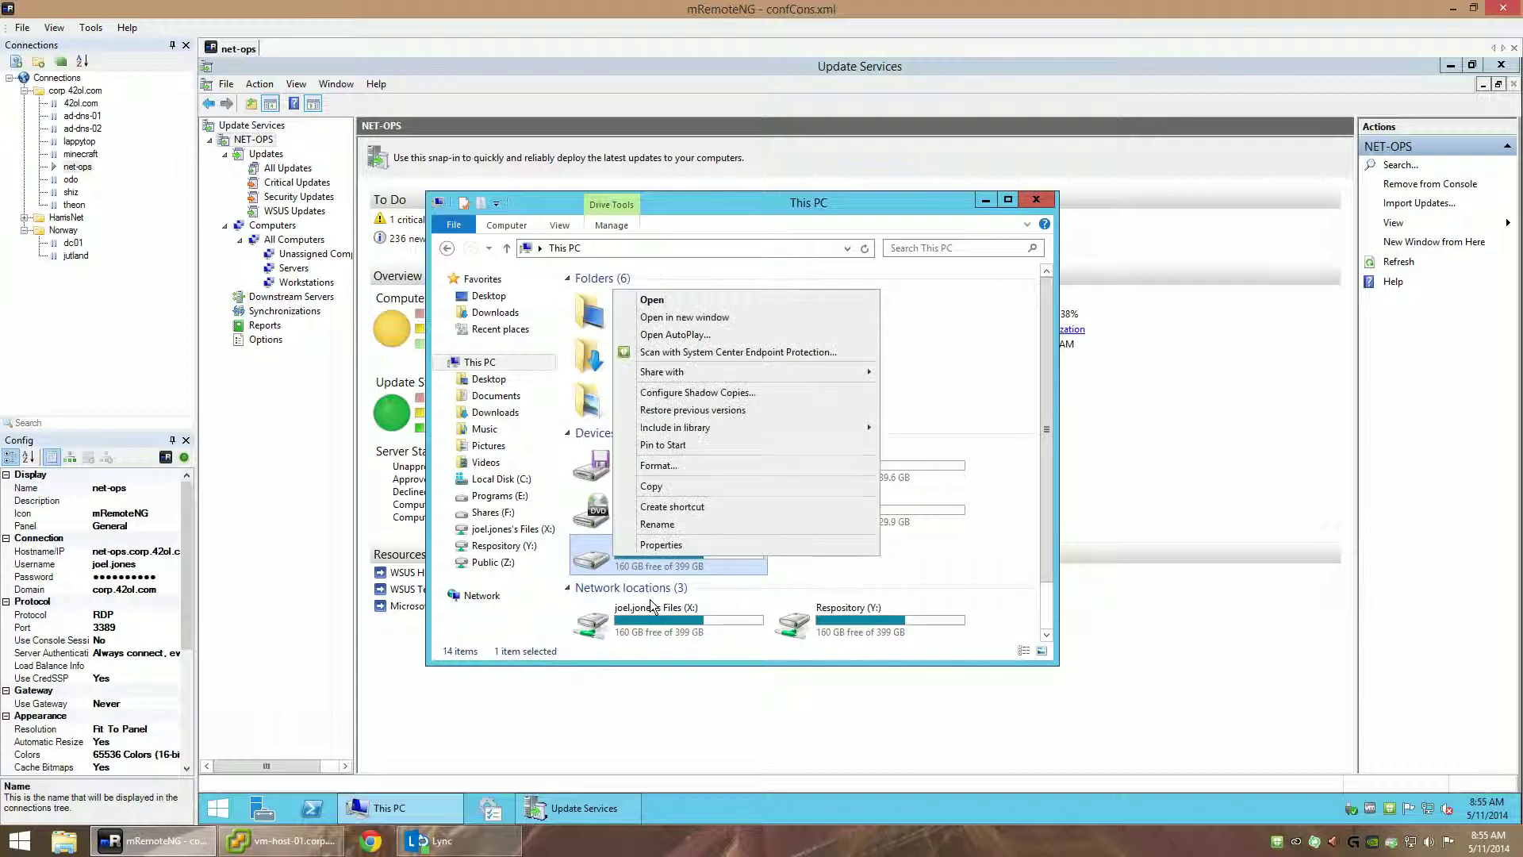
{"action": "left_click", "coordinate": [669, 546]}
{"action": "left_click_drag", "start_coordinate": [704, 400], "coordinate": [594, 229]}
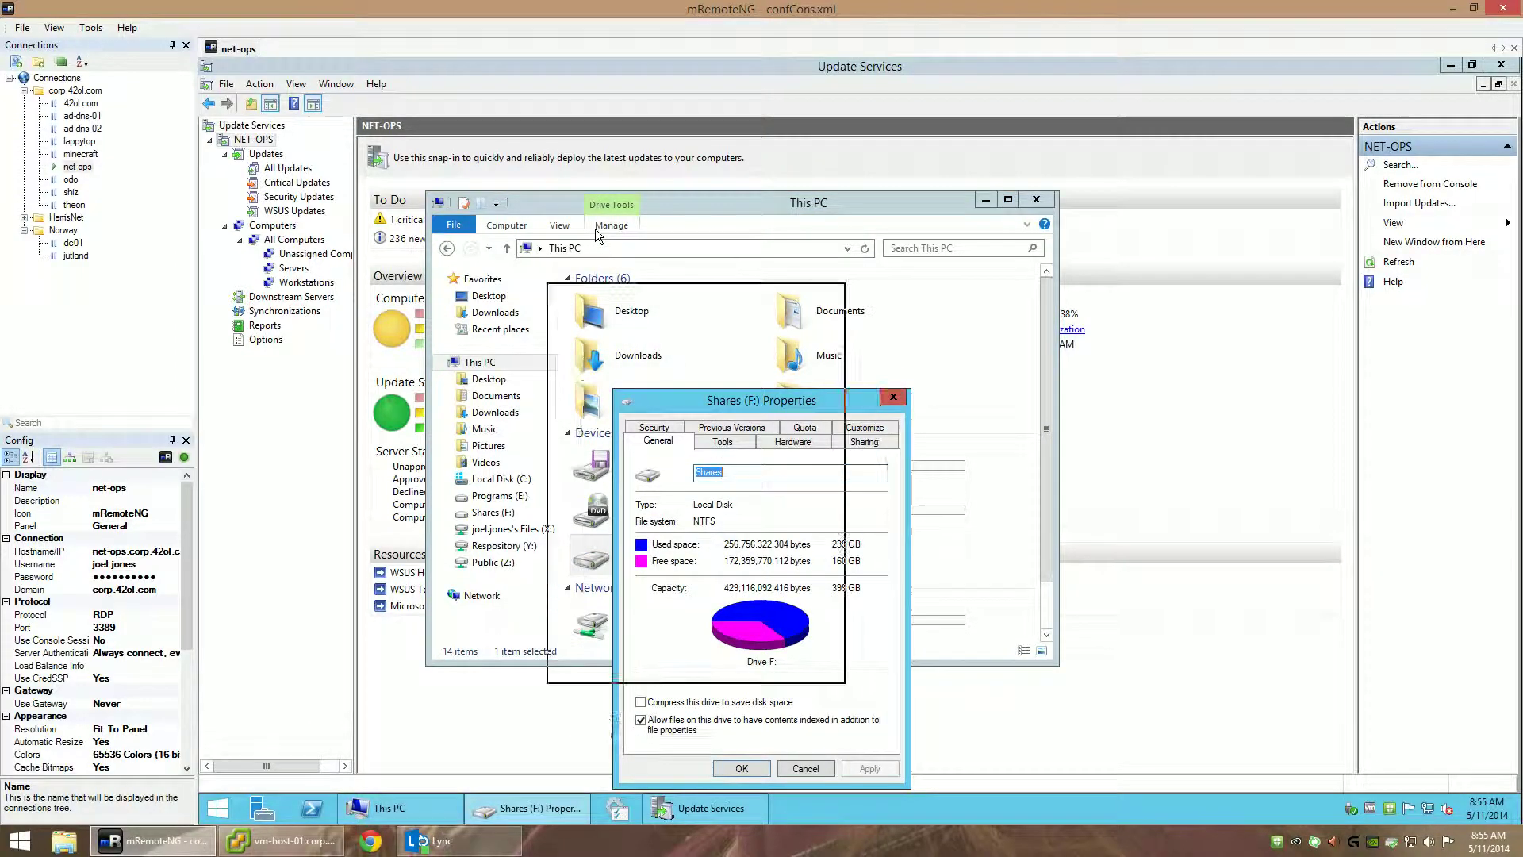
{"action": "left_click", "coordinate": [681, 271]}
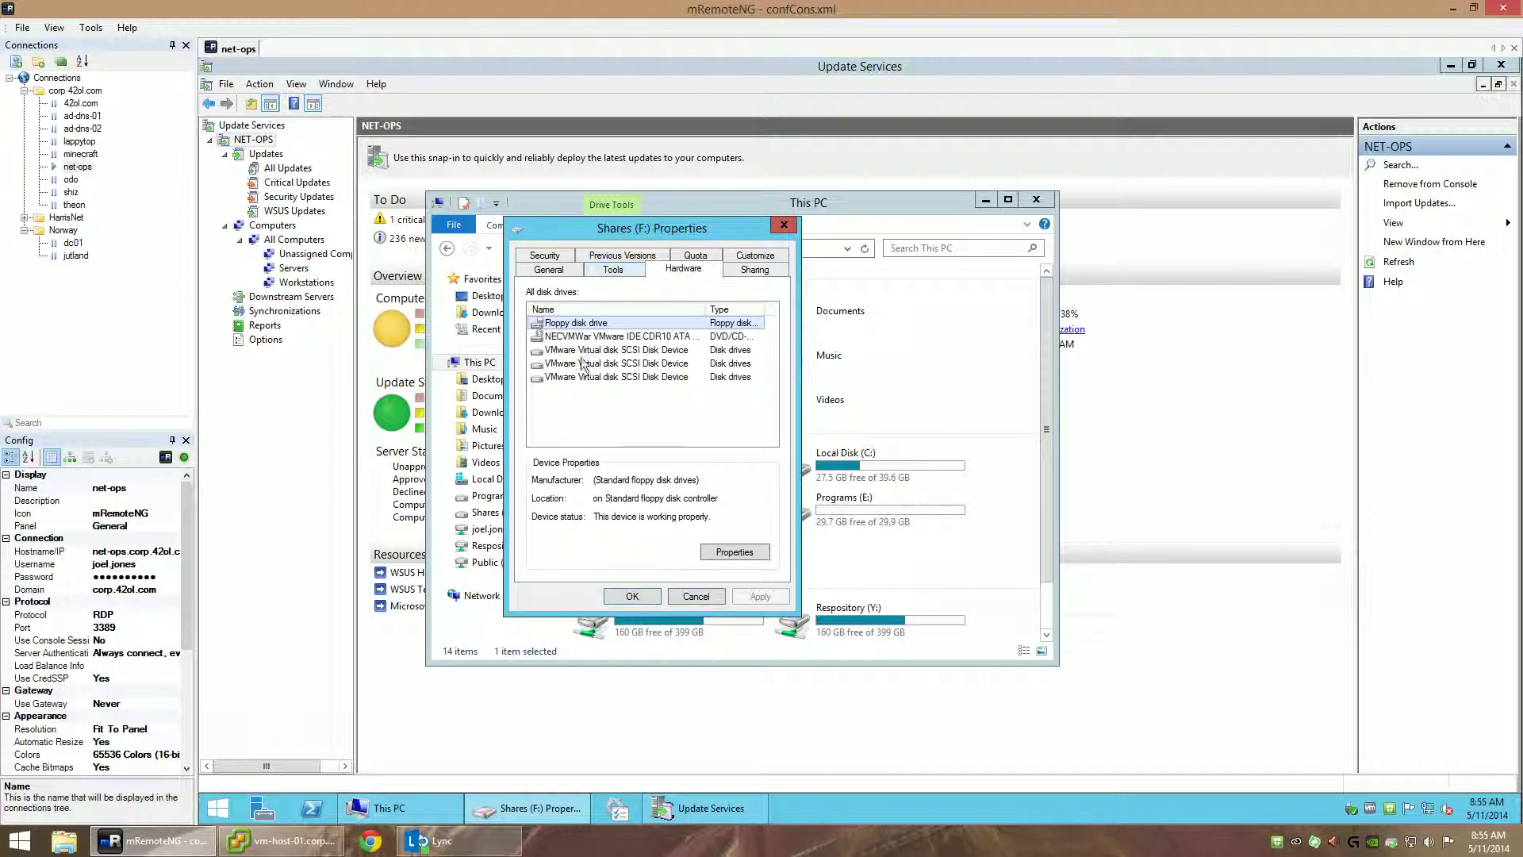
{"action": "left_click", "coordinate": [635, 349]}
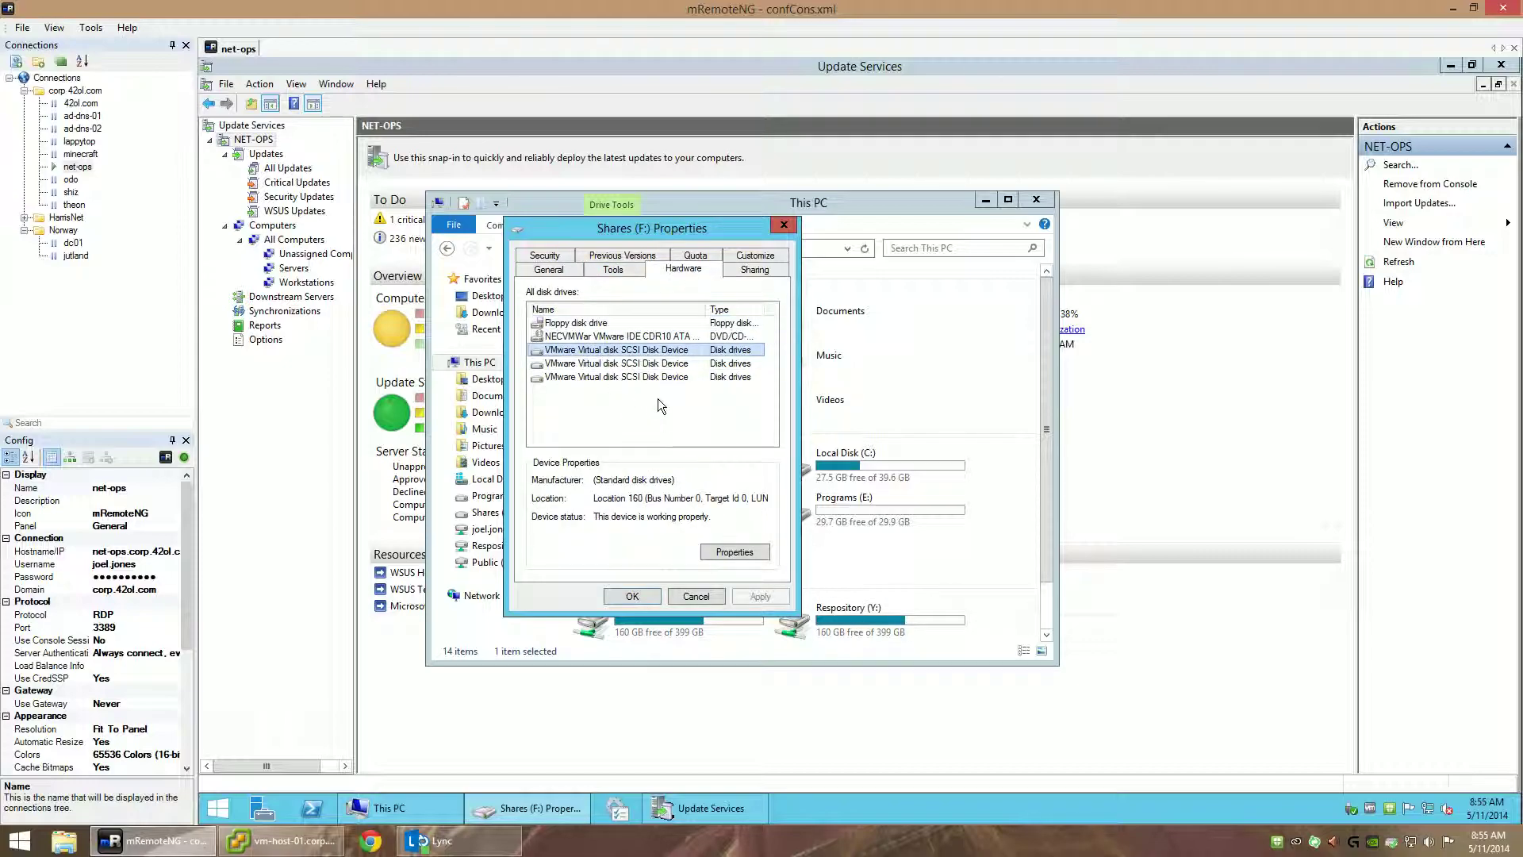
{"action": "left_click", "coordinate": [730, 553]}
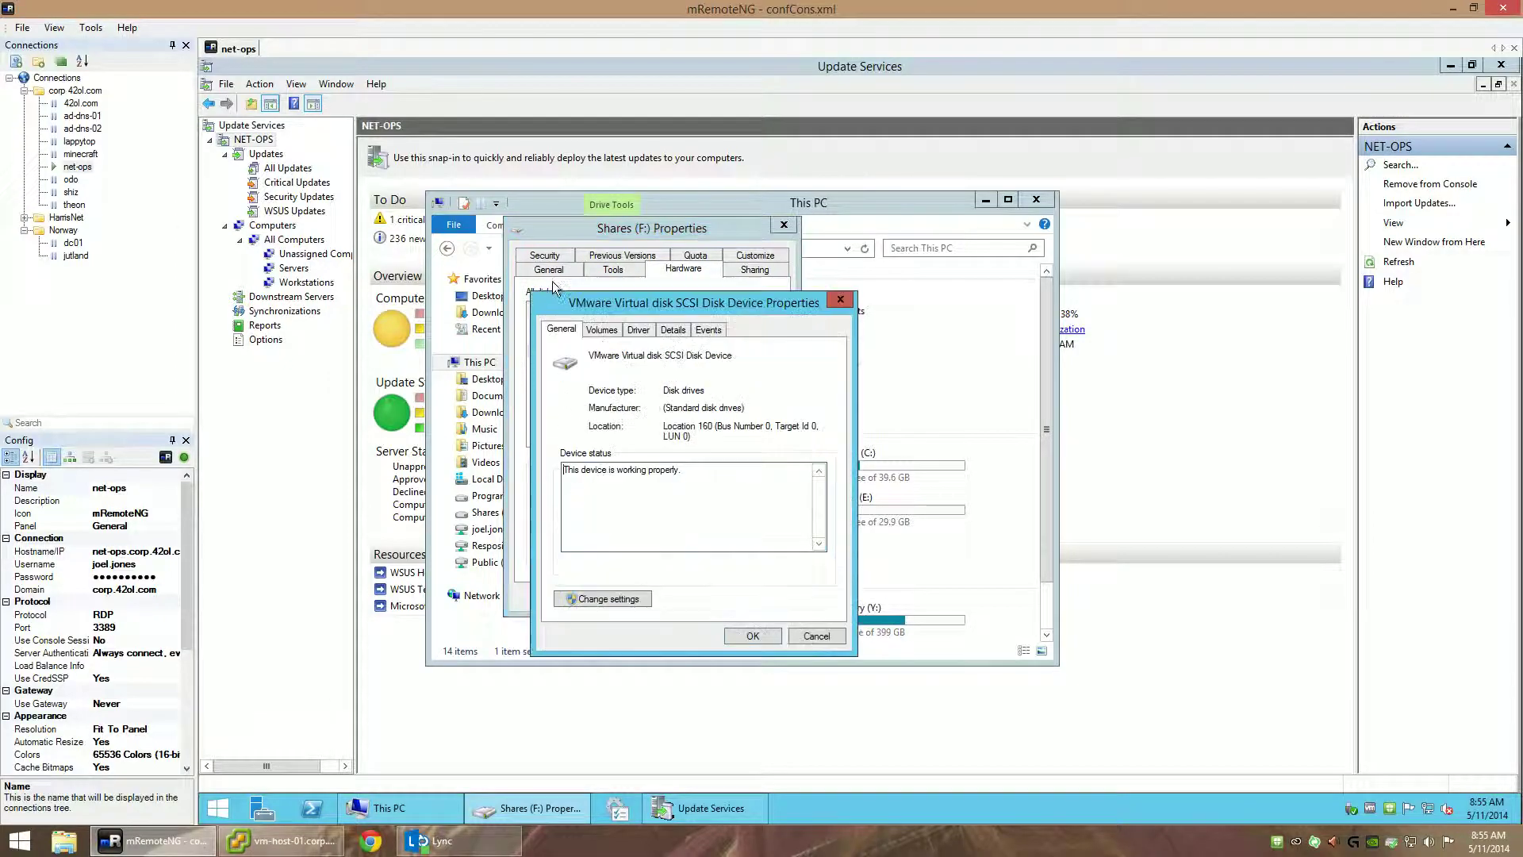
Check the virtual disk device's removal policies and volumes with changeable settings, then cancel out of the device and drive properties
{"action": "left_click", "coordinate": [606, 596]}
{"action": "left_click", "coordinate": [406, 221]}
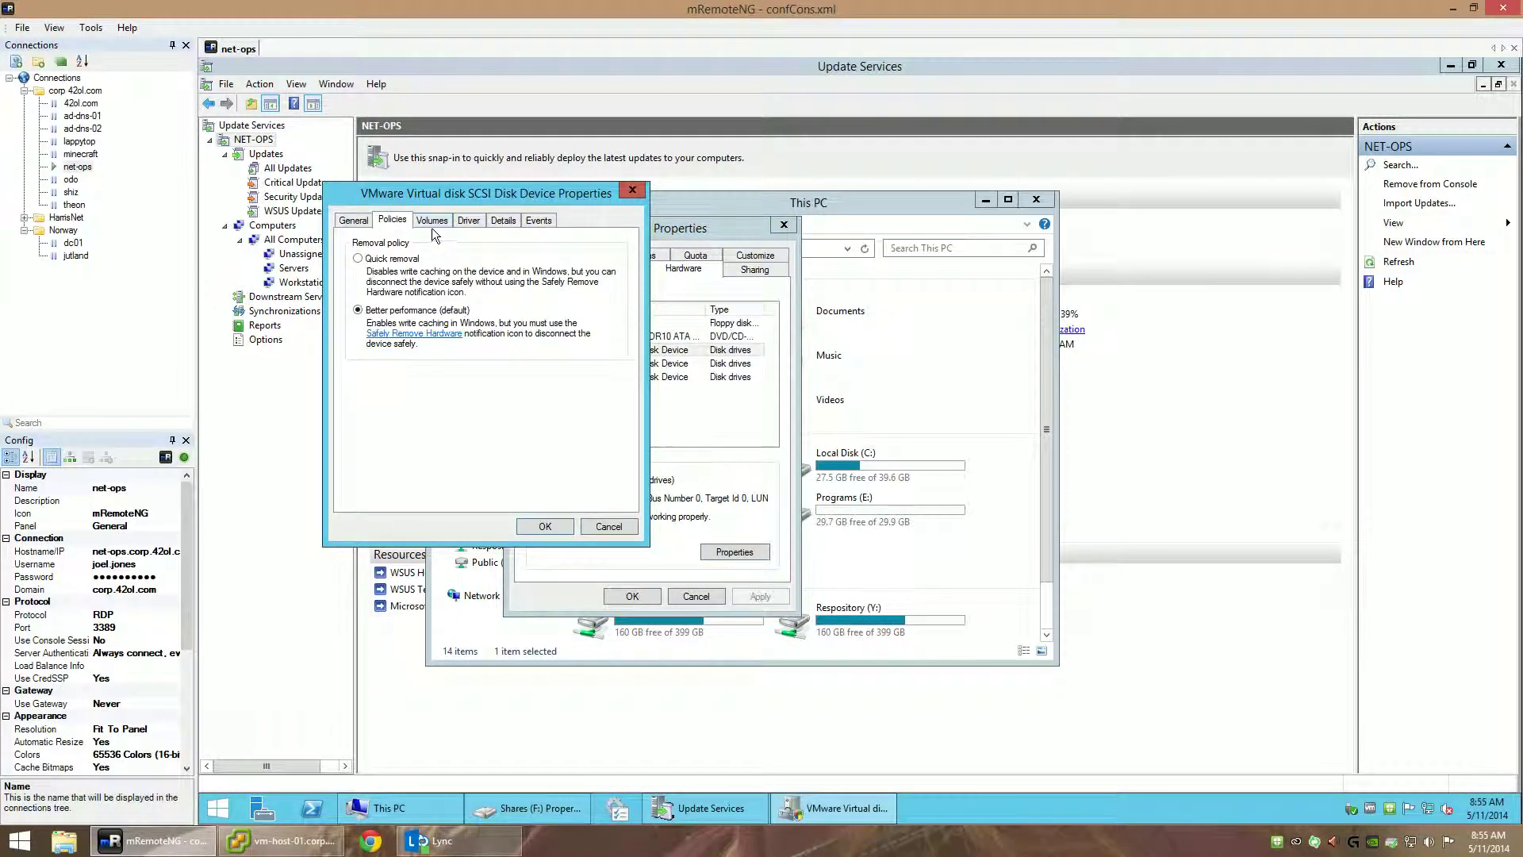
{"action": "left_click", "coordinate": [435, 225]}
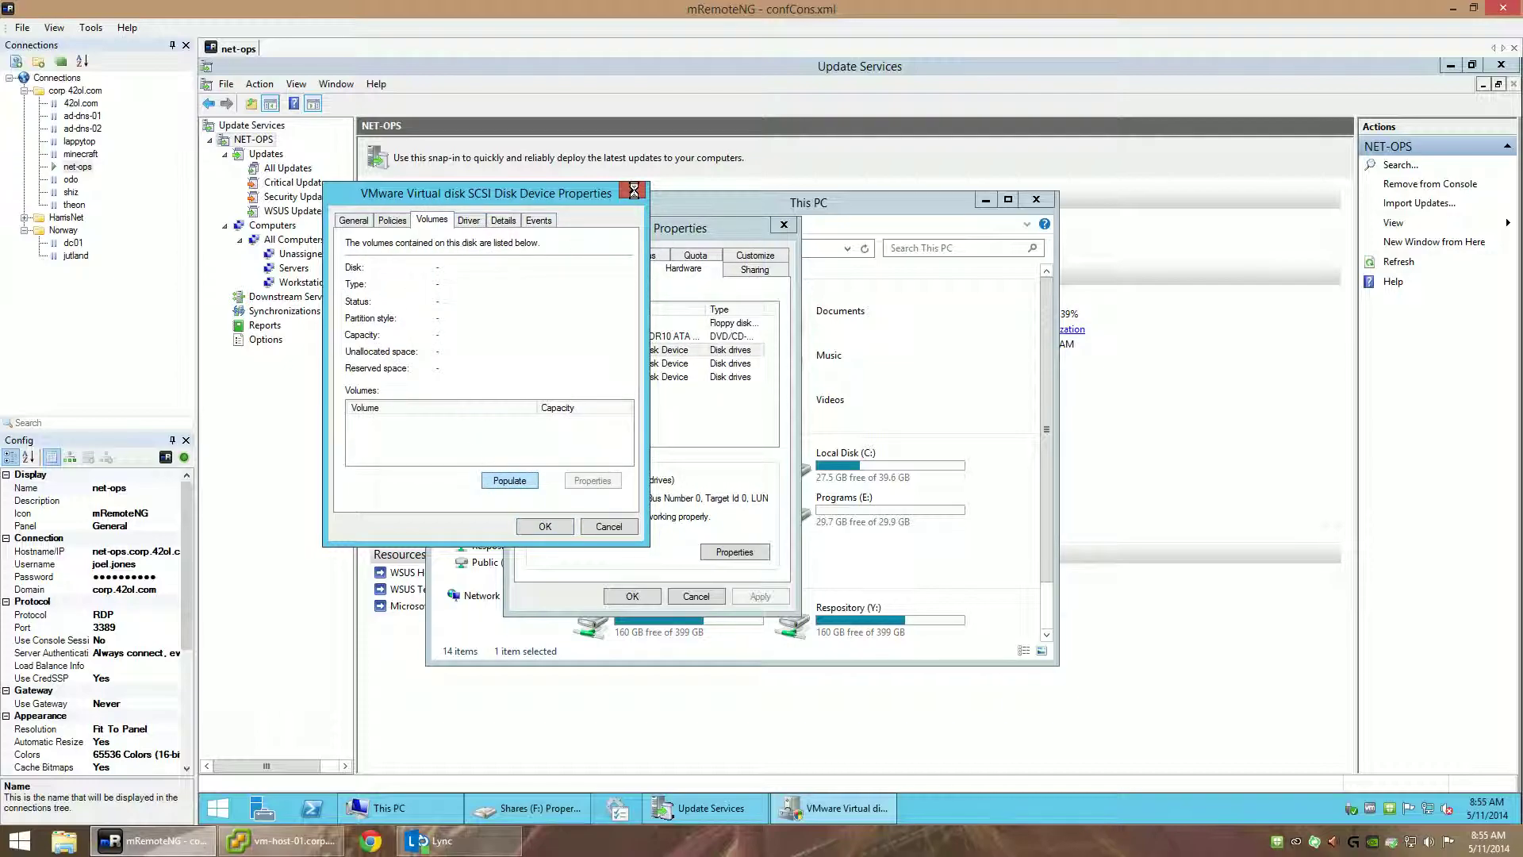
{"action": "left_click", "coordinate": [616, 529]}
{"action": "left_click", "coordinate": [687, 597]}
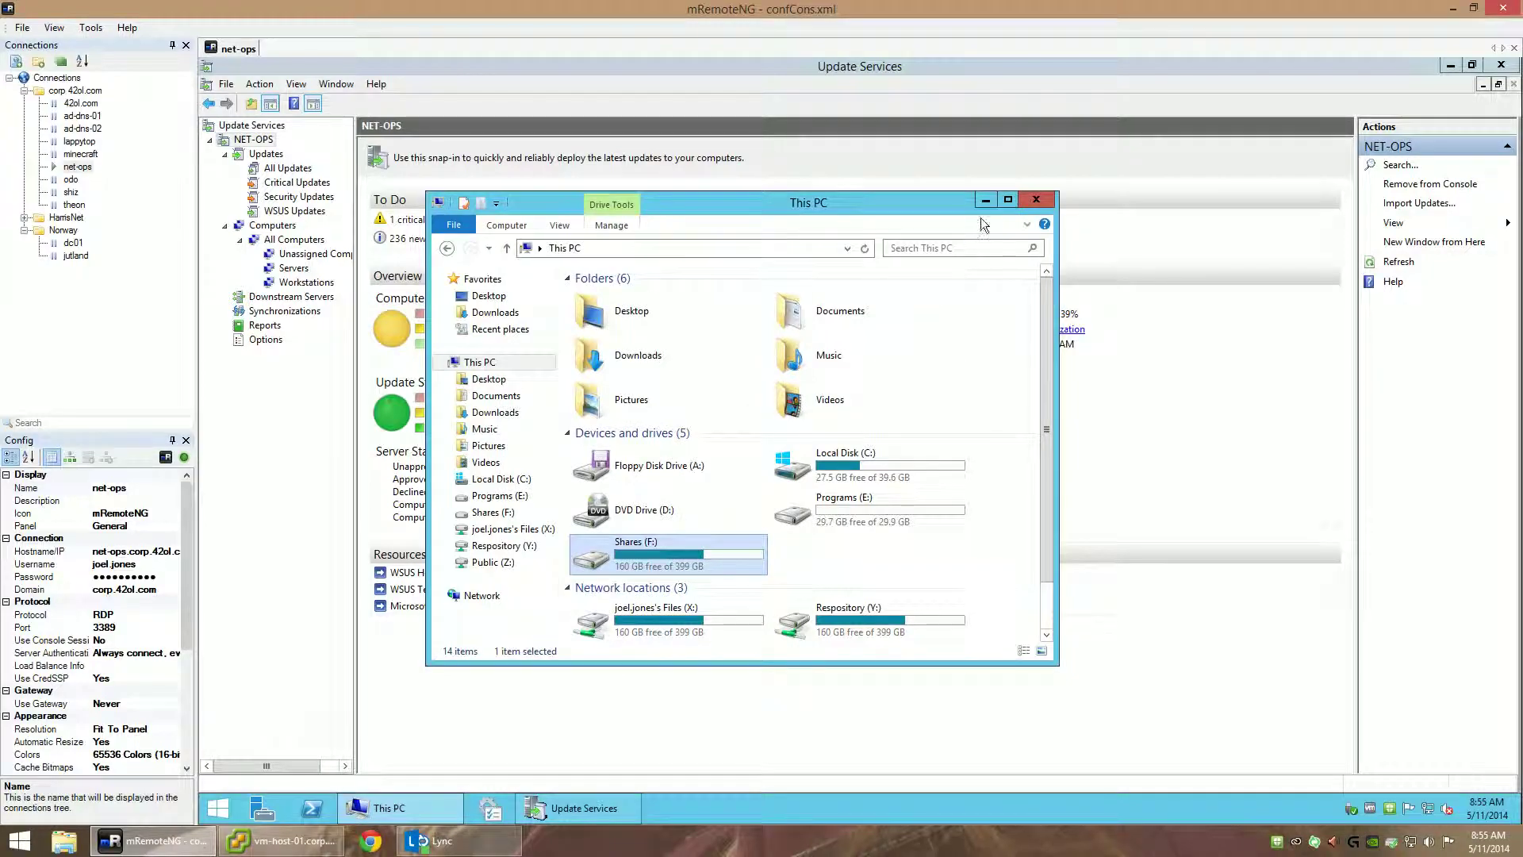
Close This PC and view the Updates summary and the refreshed All Computers list in Update Services
{"action": "left_click", "coordinate": [1036, 199]}
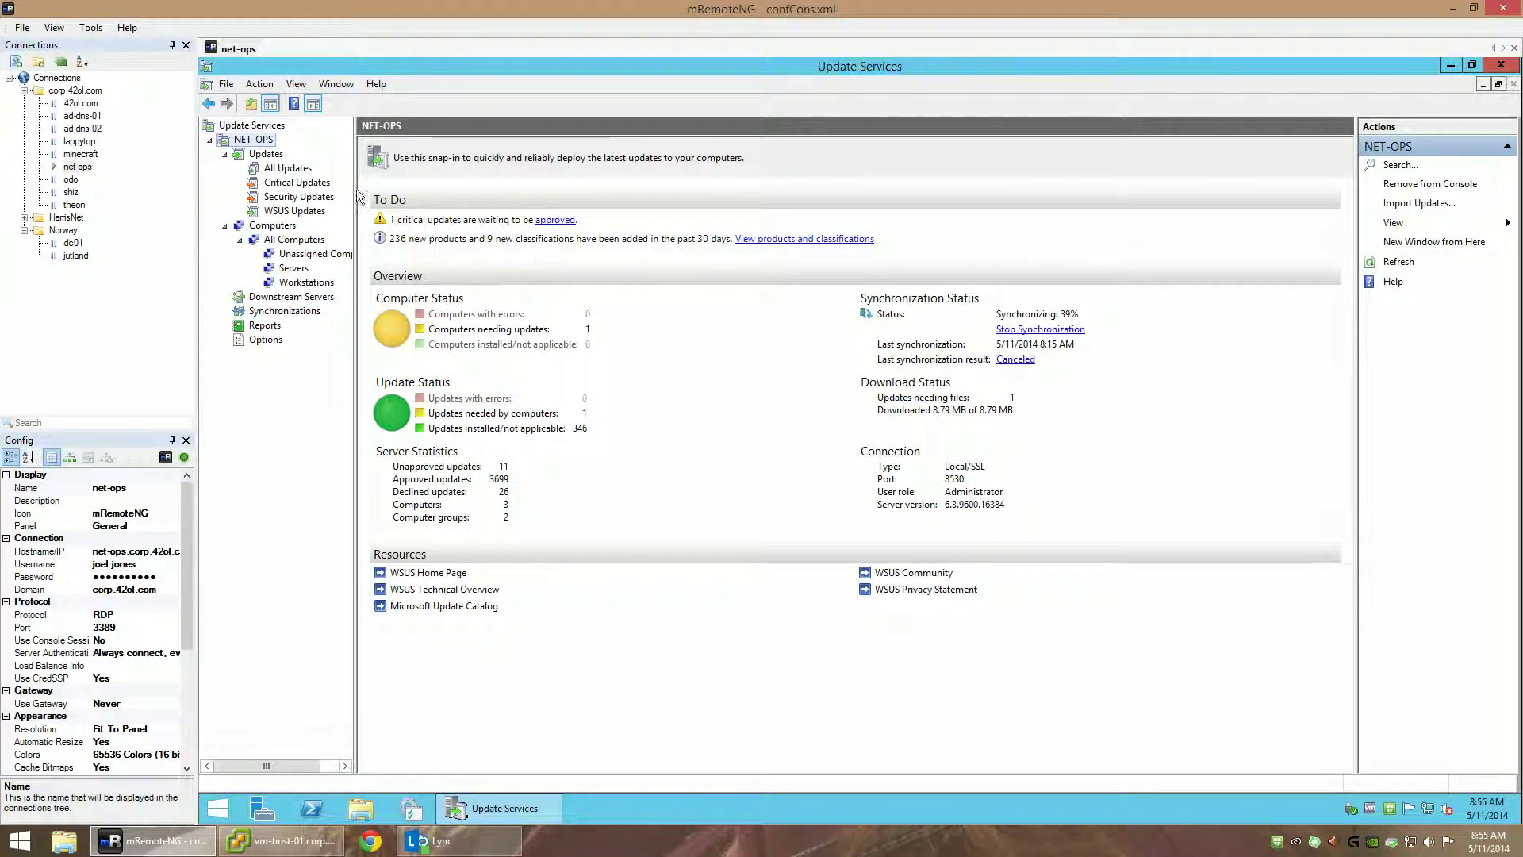
{"action": "left_click", "coordinate": [266, 153]}
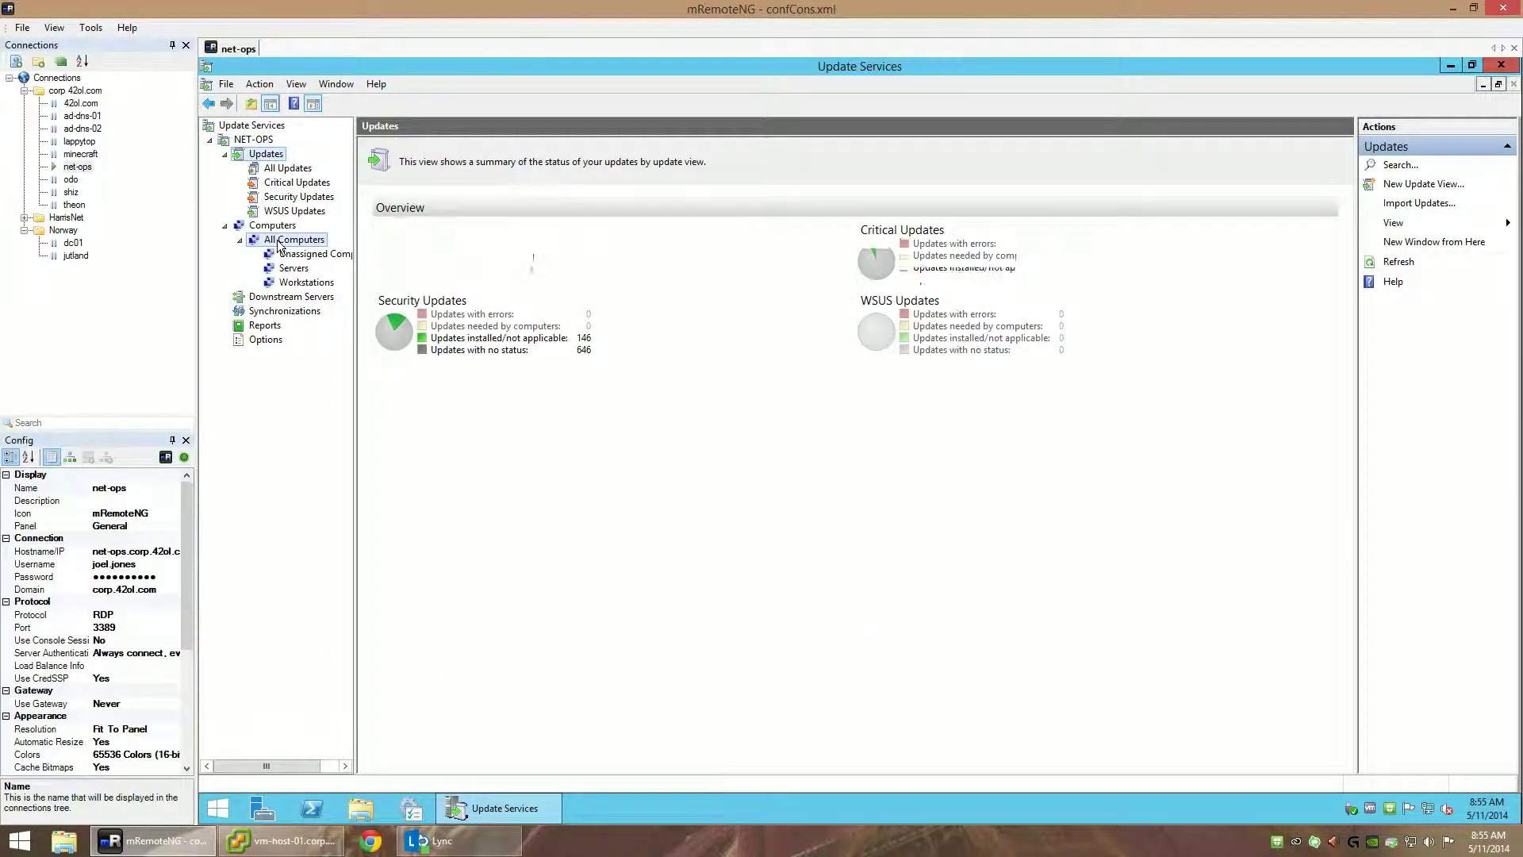
{"action": "left_click", "coordinate": [563, 148]}
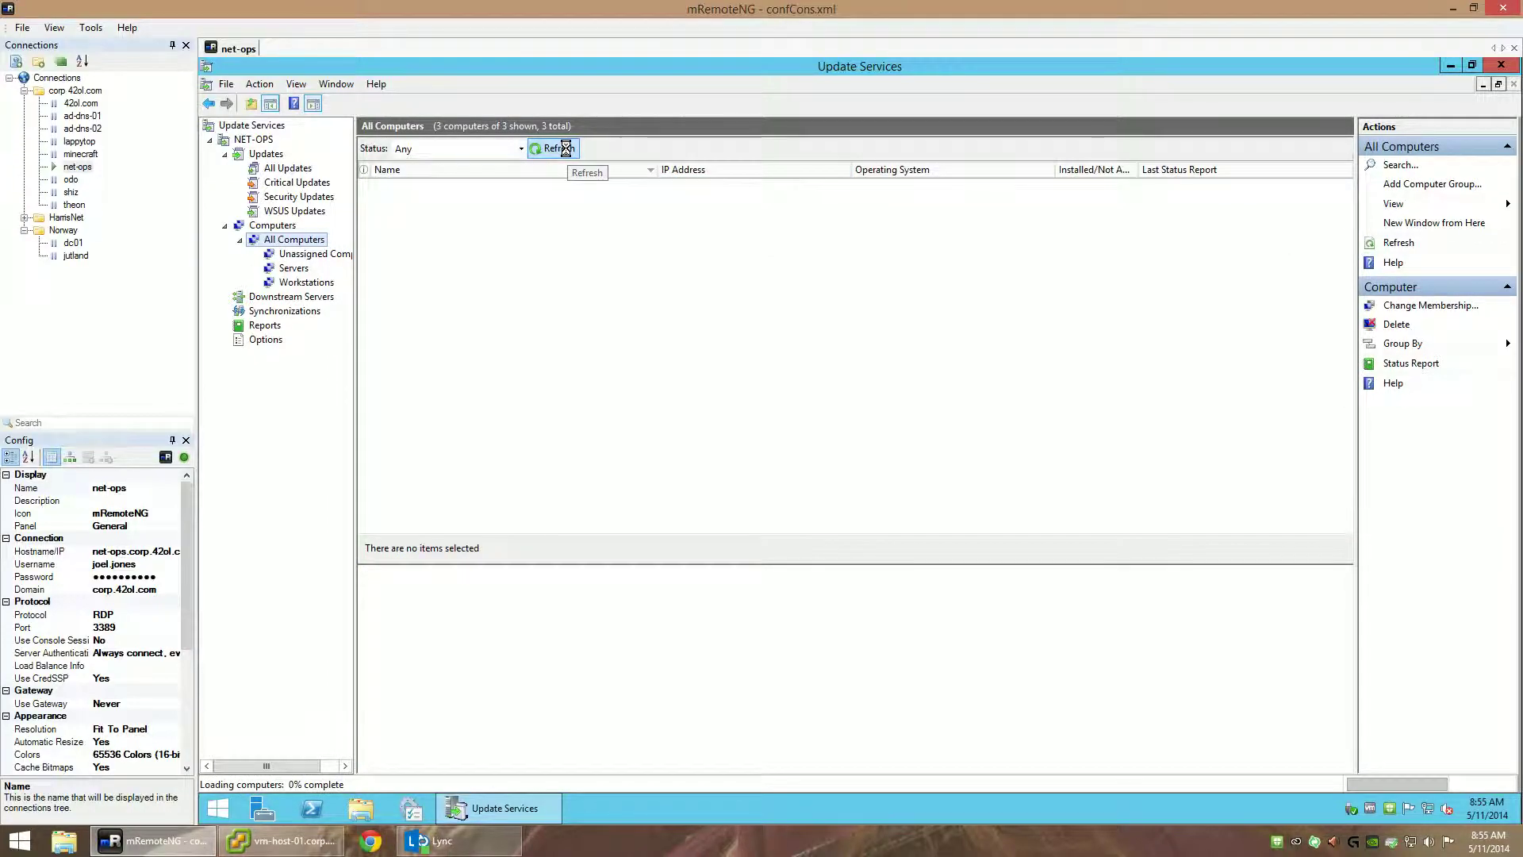
Check the computer group membership of lappytop.corp.42ol.com and cancel without changing it
{"action": "right_click", "coordinate": [449, 187]}
{"action": "left_click", "coordinate": [493, 199]}
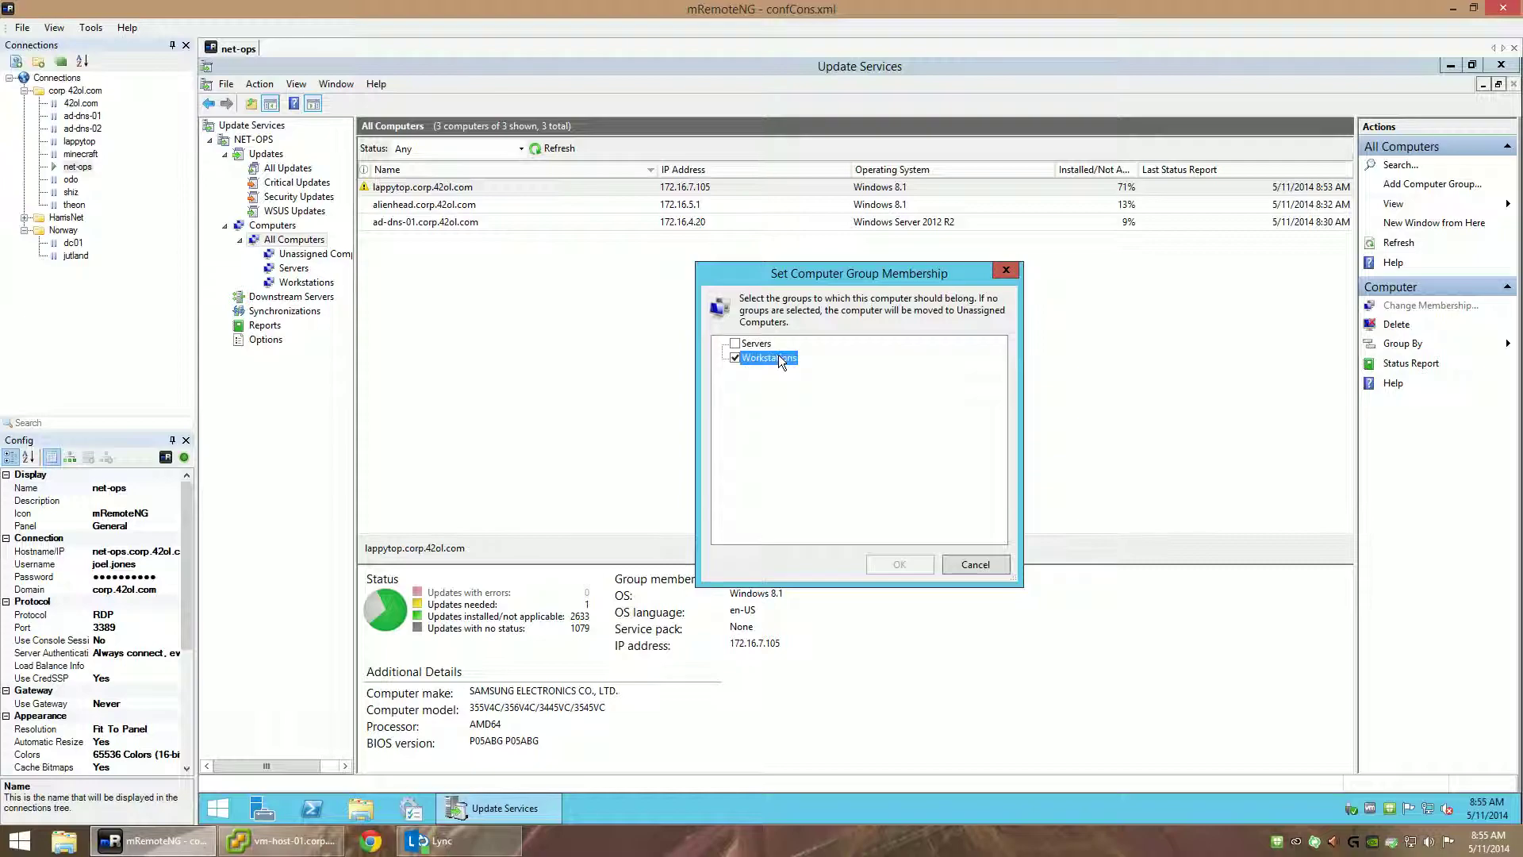
{"action": "left_click", "coordinate": [975, 564]}
List computers with status Any in the Servers and Workstations groups, then view the NET-OPS overview
{"action": "left_click", "coordinate": [300, 271]}
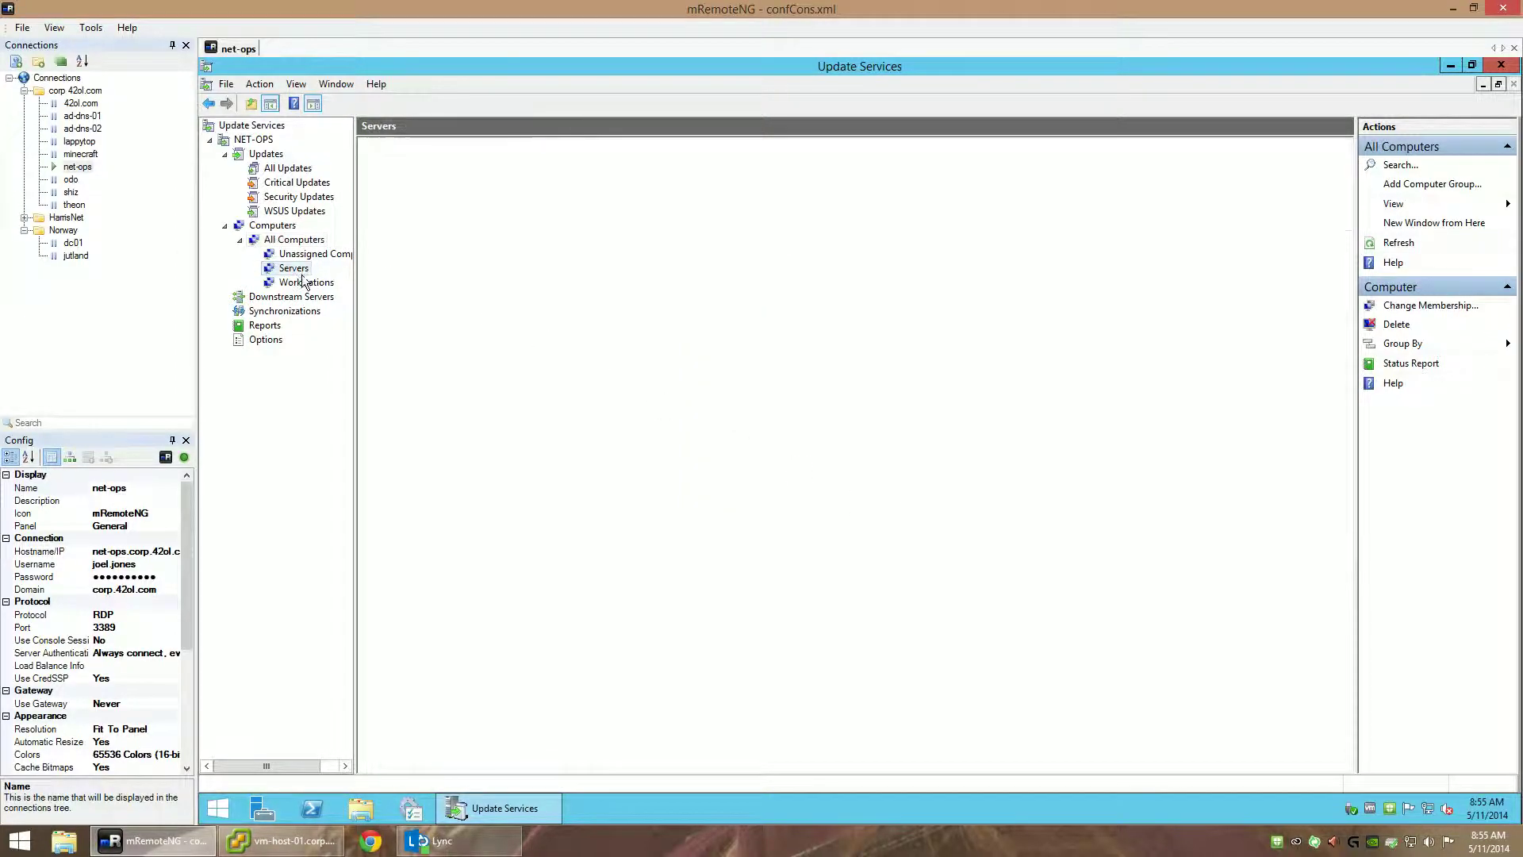
{"action": "left_click", "coordinate": [487, 153]}
{"action": "left_click", "coordinate": [421, 225]}
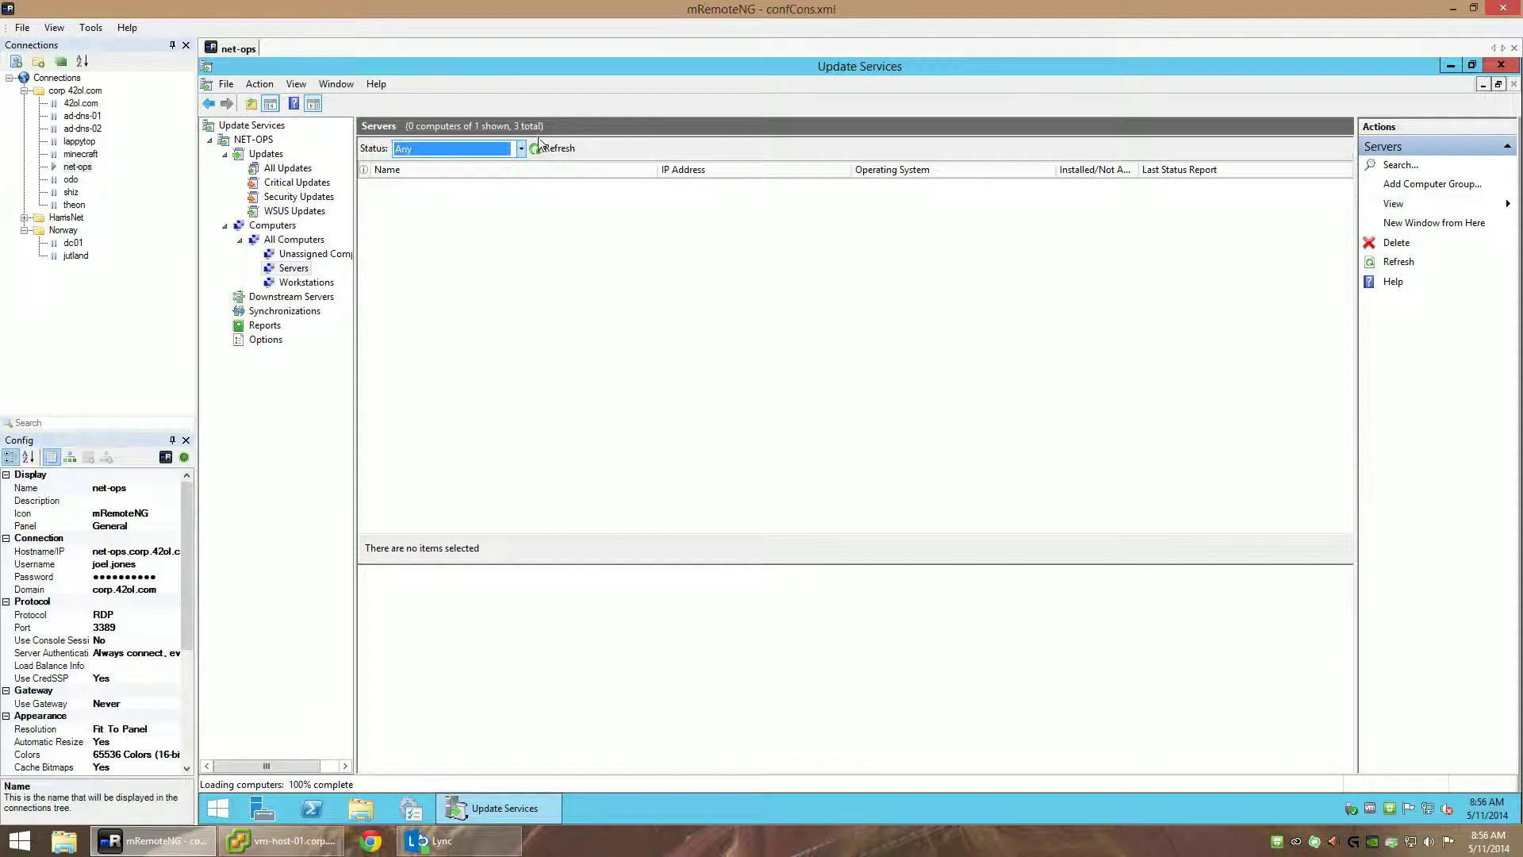
{"action": "left_click", "coordinate": [290, 282]}
{"action": "left_click", "coordinate": [464, 151]}
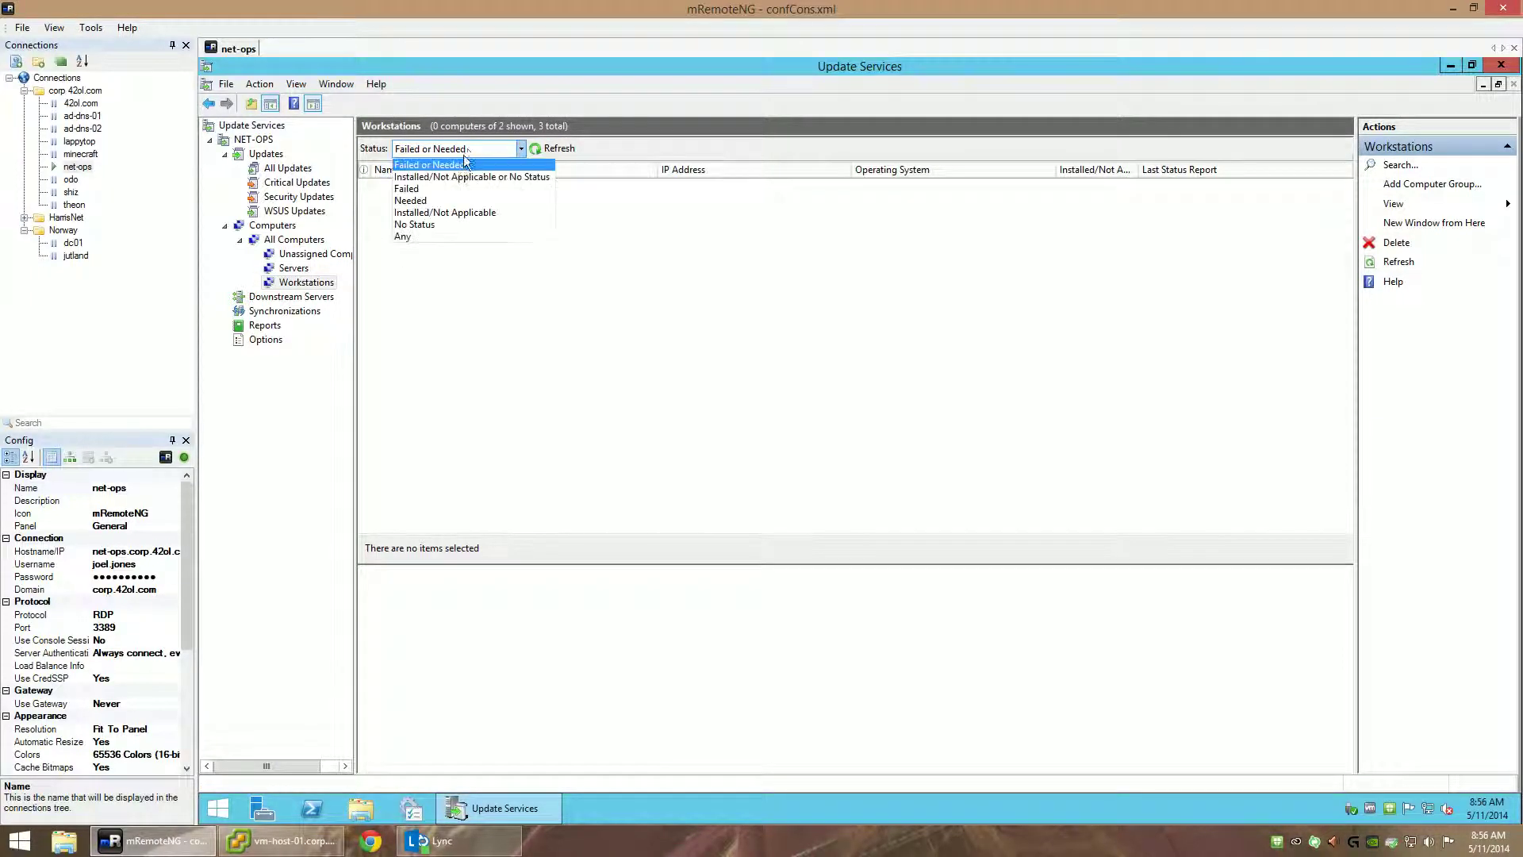
{"action": "left_click", "coordinate": [452, 235]}
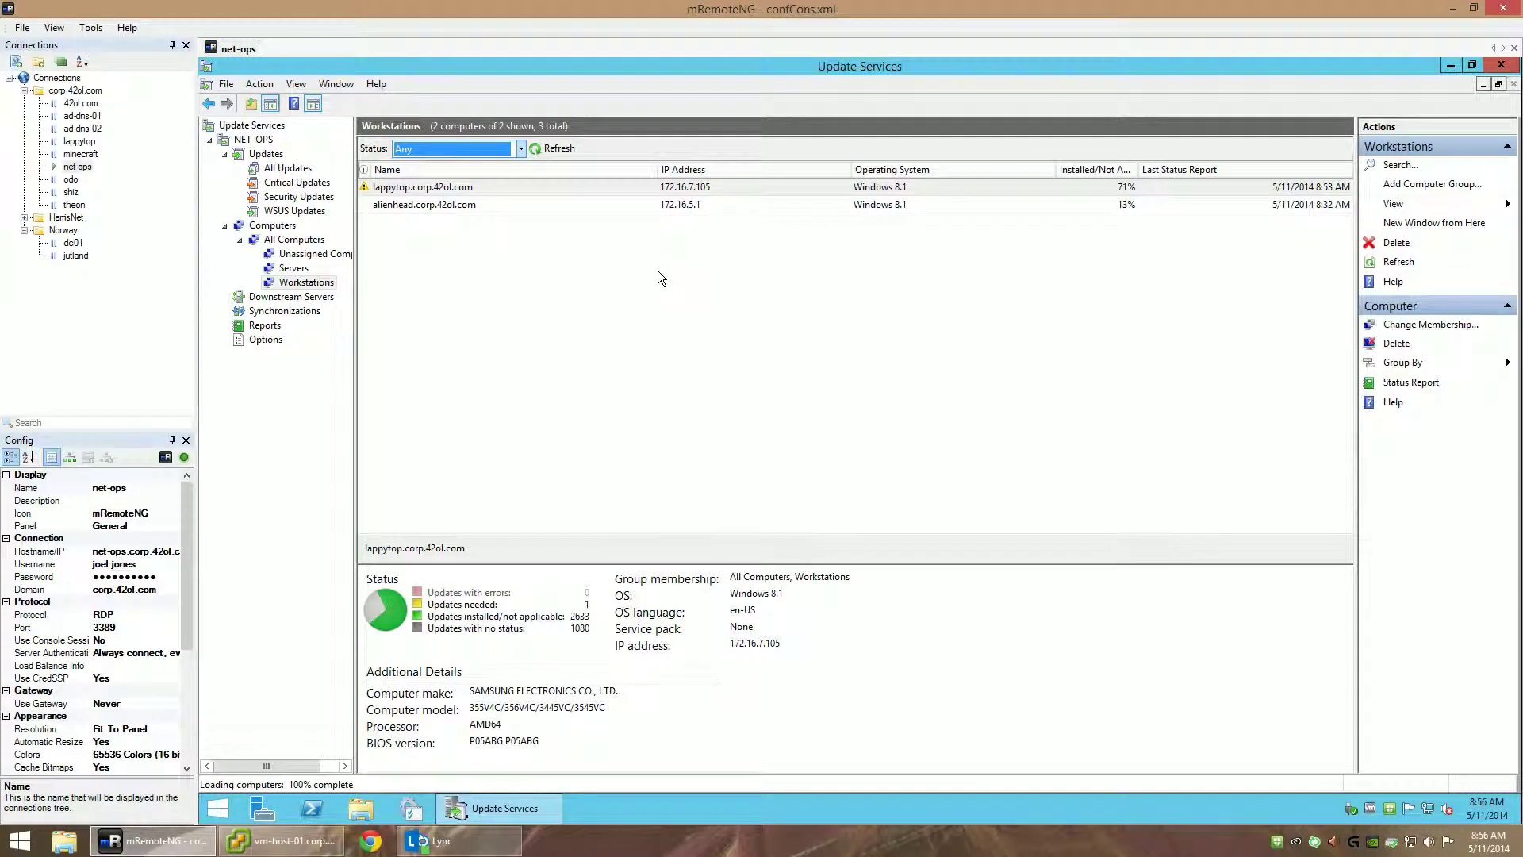
{"action": "left_click", "coordinate": [258, 140]}
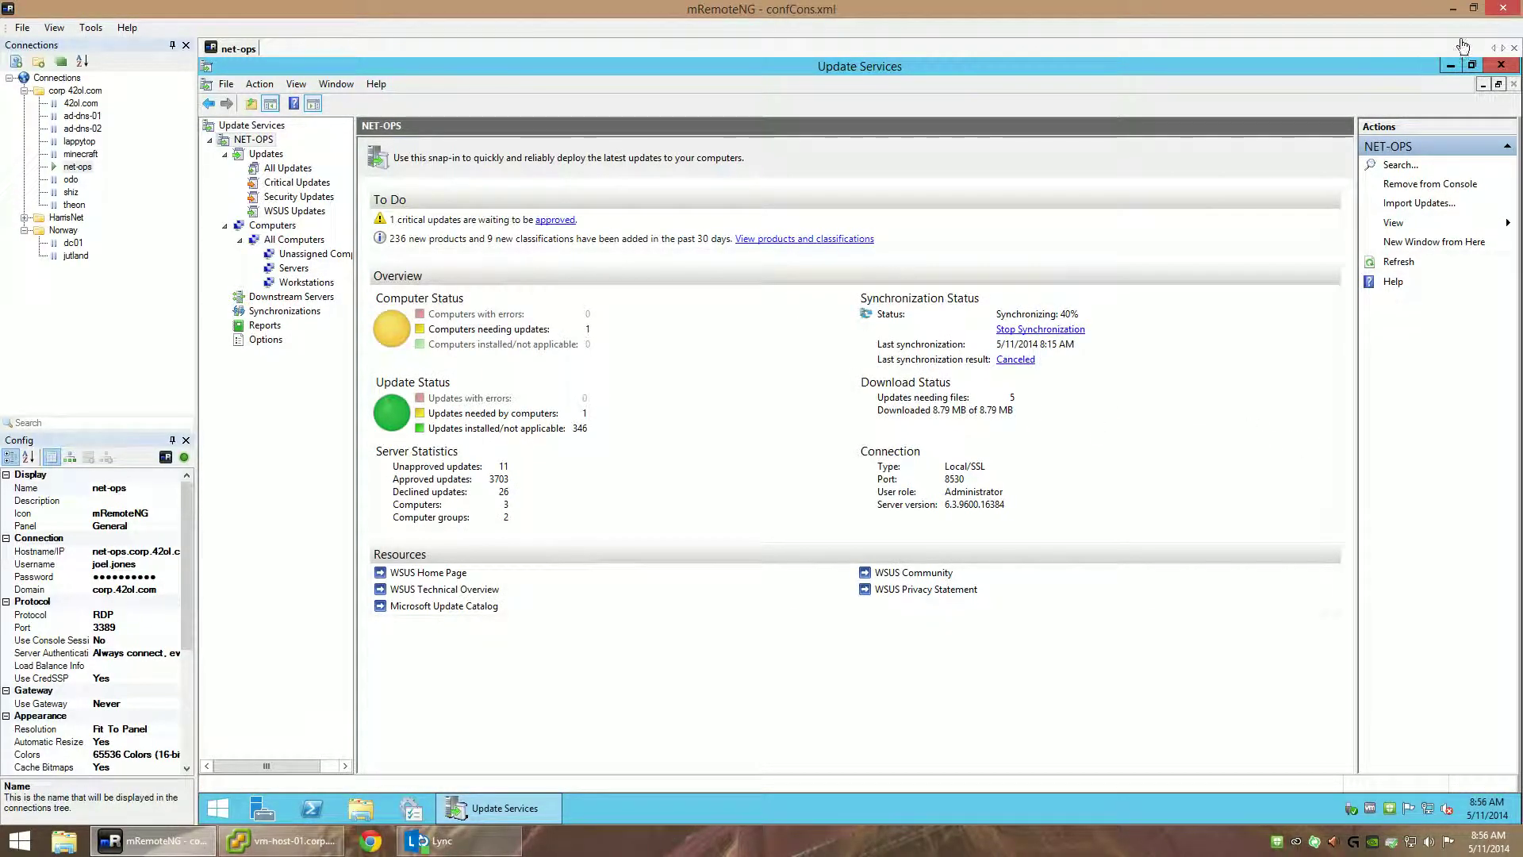
Minimize Update Services and check the memory, Ethernet and CPU performance of net-ops in Task Manager
{"action": "left_click", "coordinate": [1450, 65]}
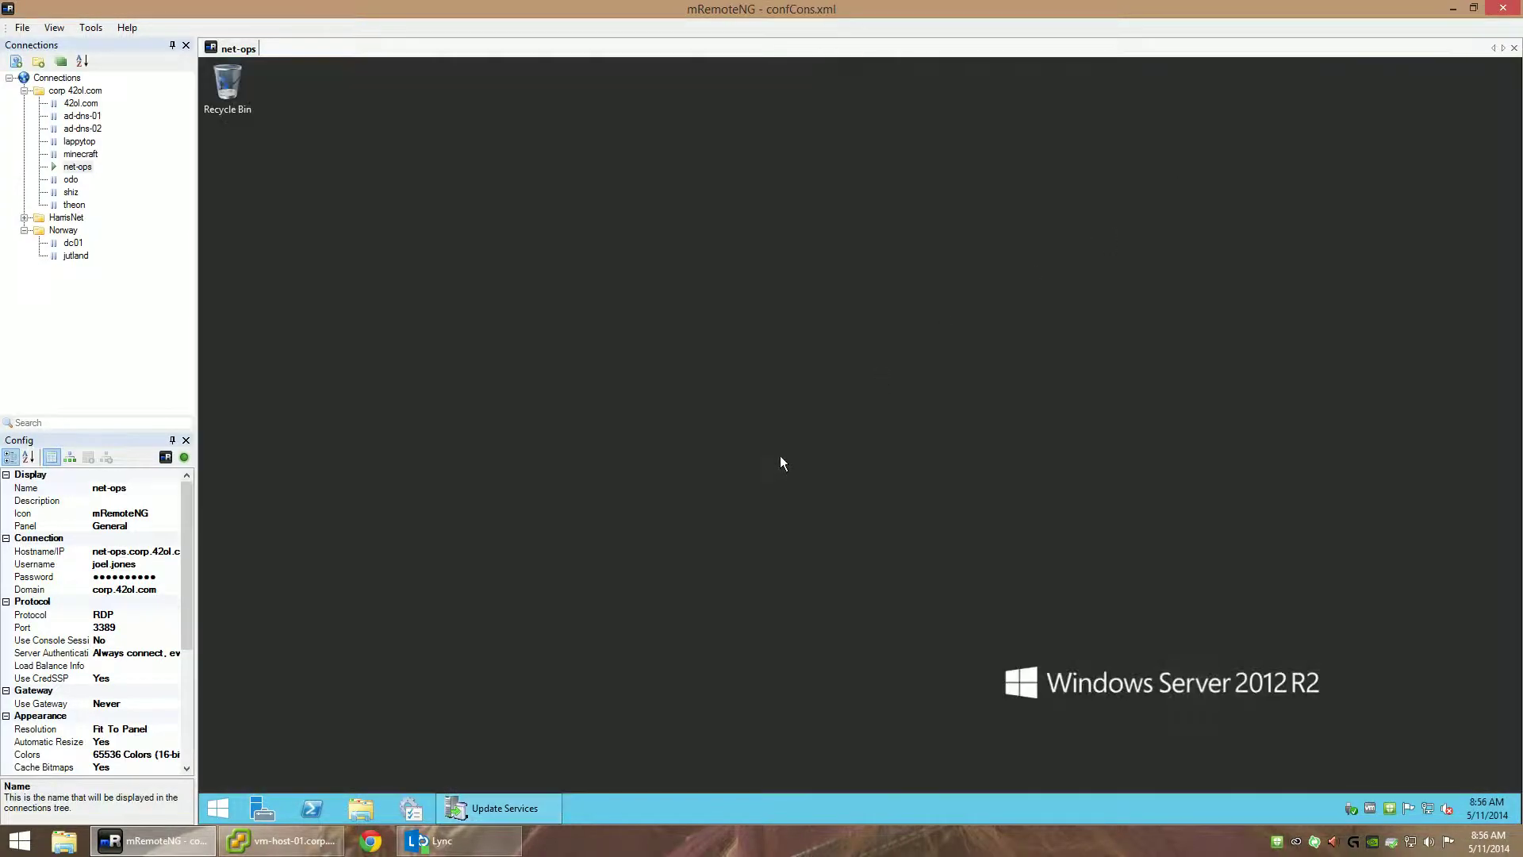
{"action": "right_click", "coordinate": [754, 790]}
{"action": "left_click", "coordinate": [788, 741]}
{"action": "left_click", "coordinate": [342, 150]}
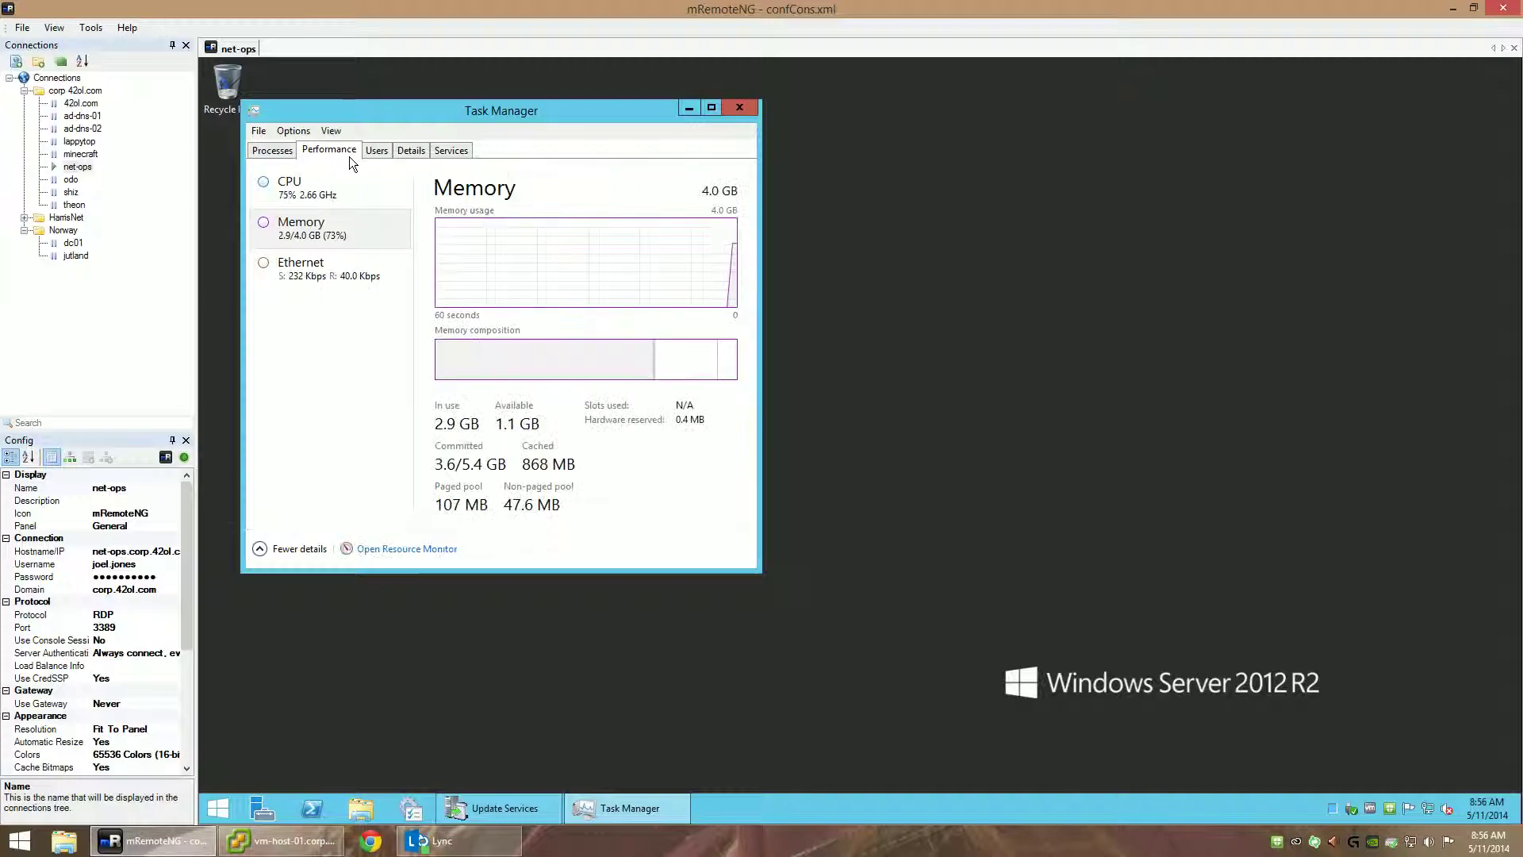
{"action": "left_click", "coordinate": [356, 288]}
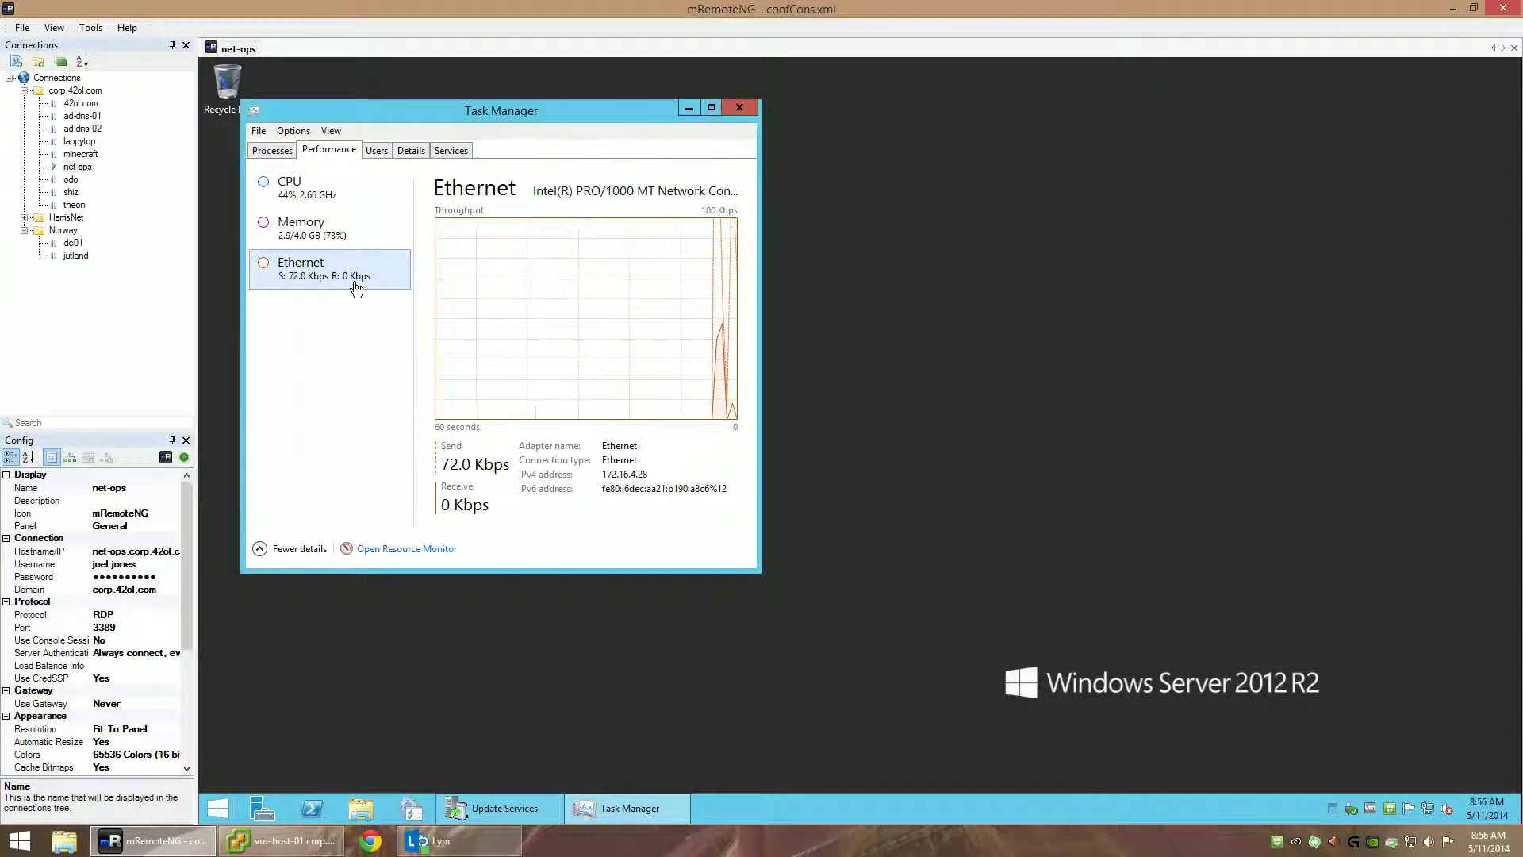
{"action": "left_click", "coordinate": [285, 185]}
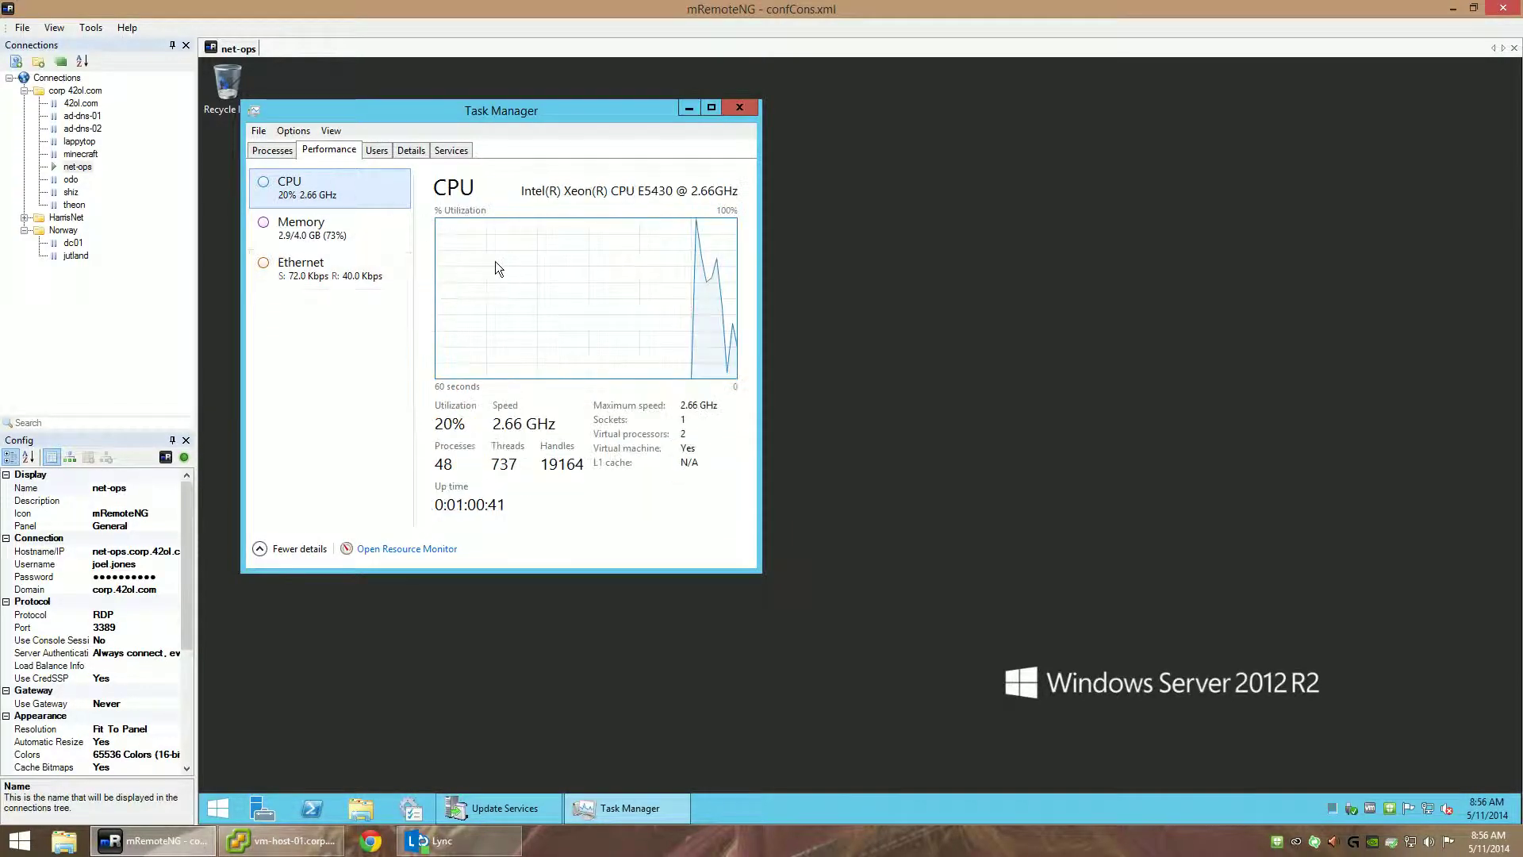
Change the CPU utilization graph to show each logical processor separately
{"action": "right_click", "coordinate": [543, 262]}
{"action": "mouse_move", "coordinate": [631, 274]}
{"action": "left_click", "coordinate": [786, 291]}
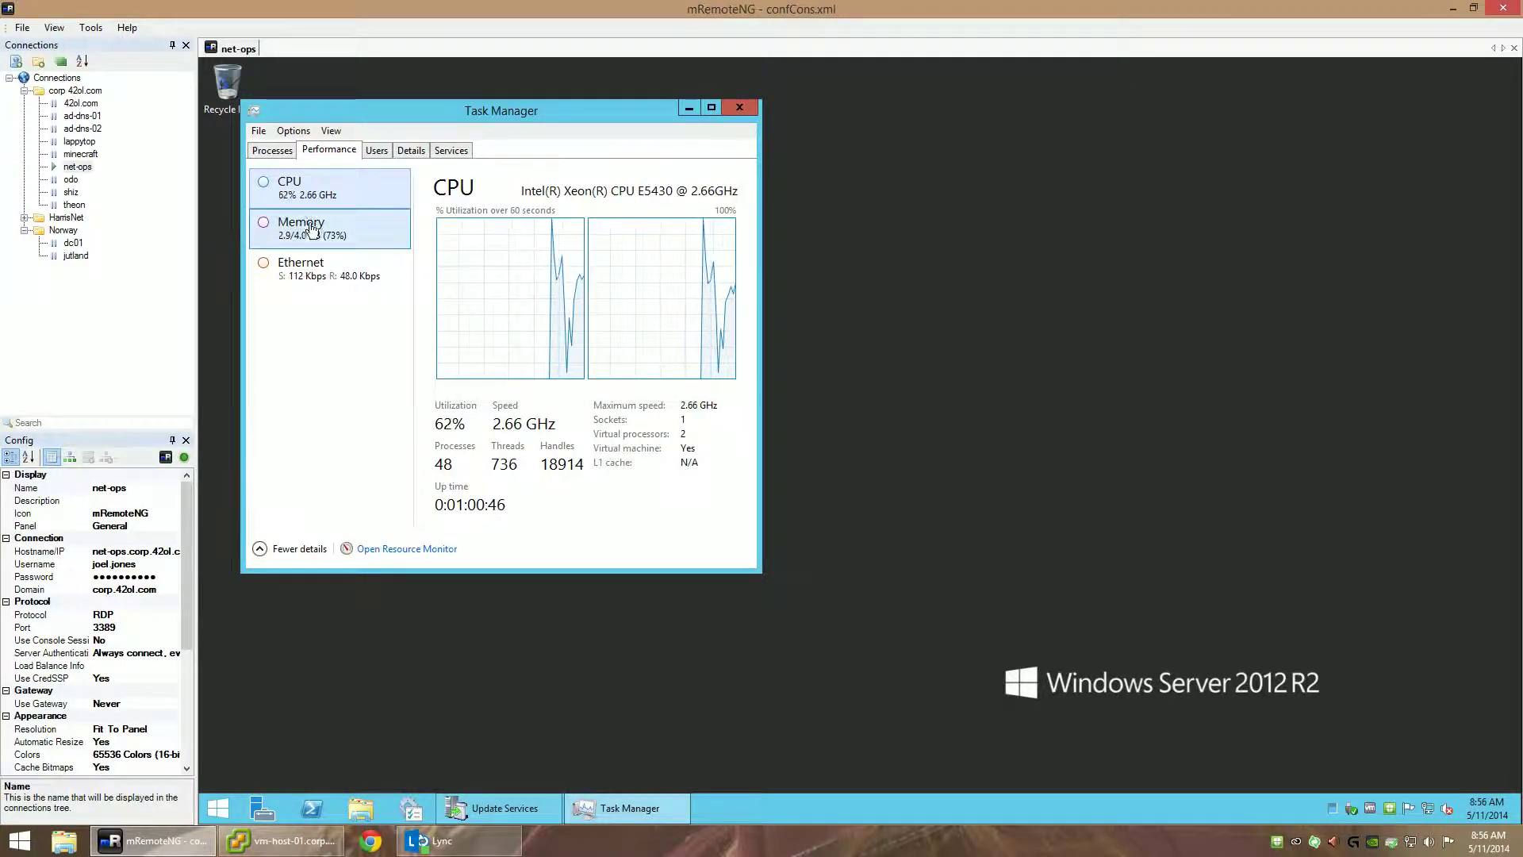
Review the memory and per-processor CPU performance again, then close Task Manager and restore Update Services
{"action": "left_click", "coordinate": [355, 239]}
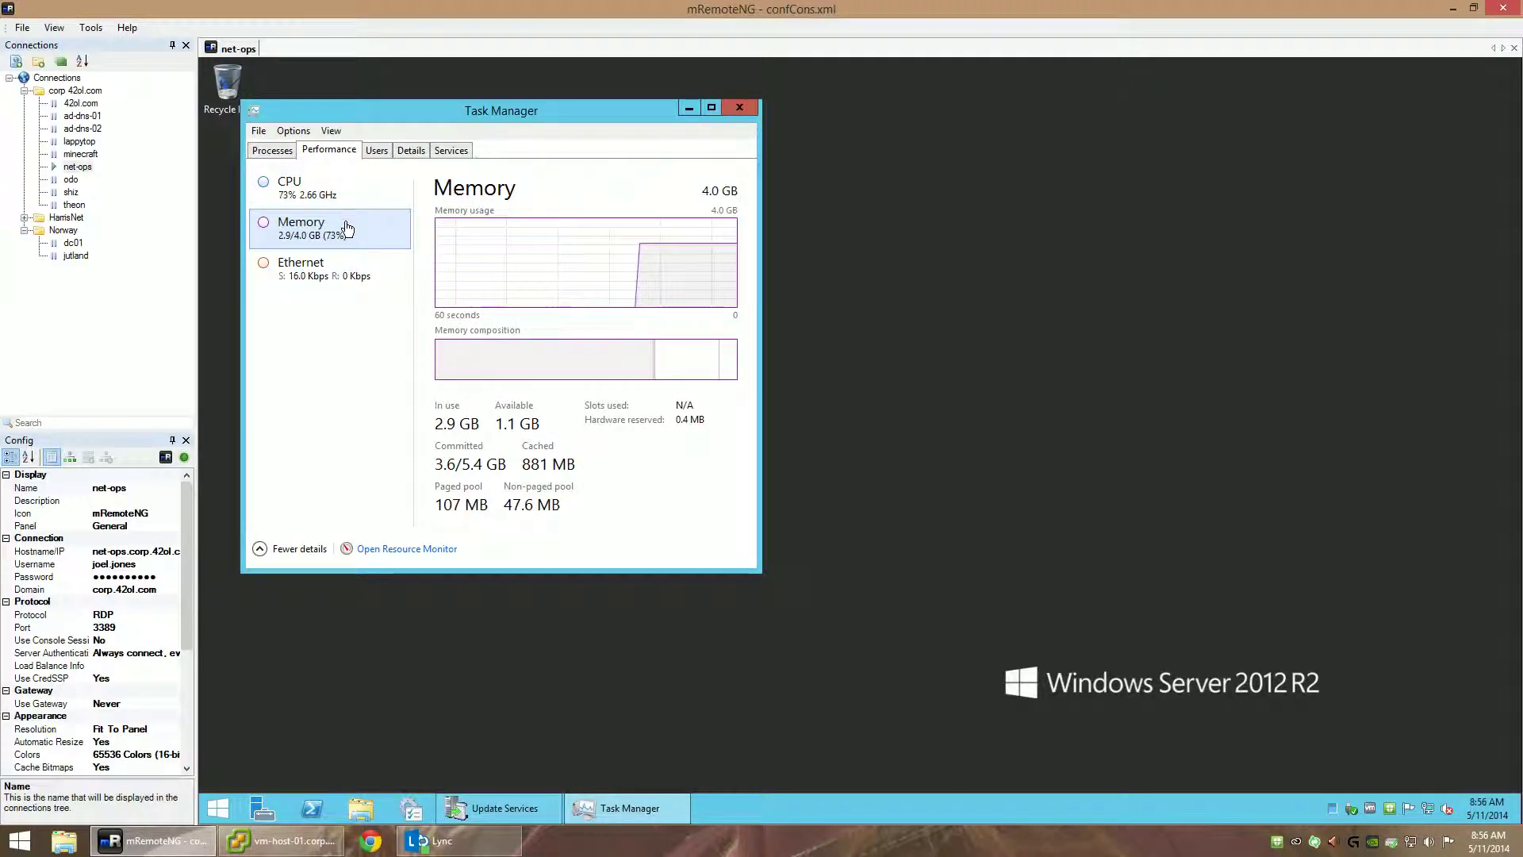
{"action": "left_click", "coordinate": [333, 209]}
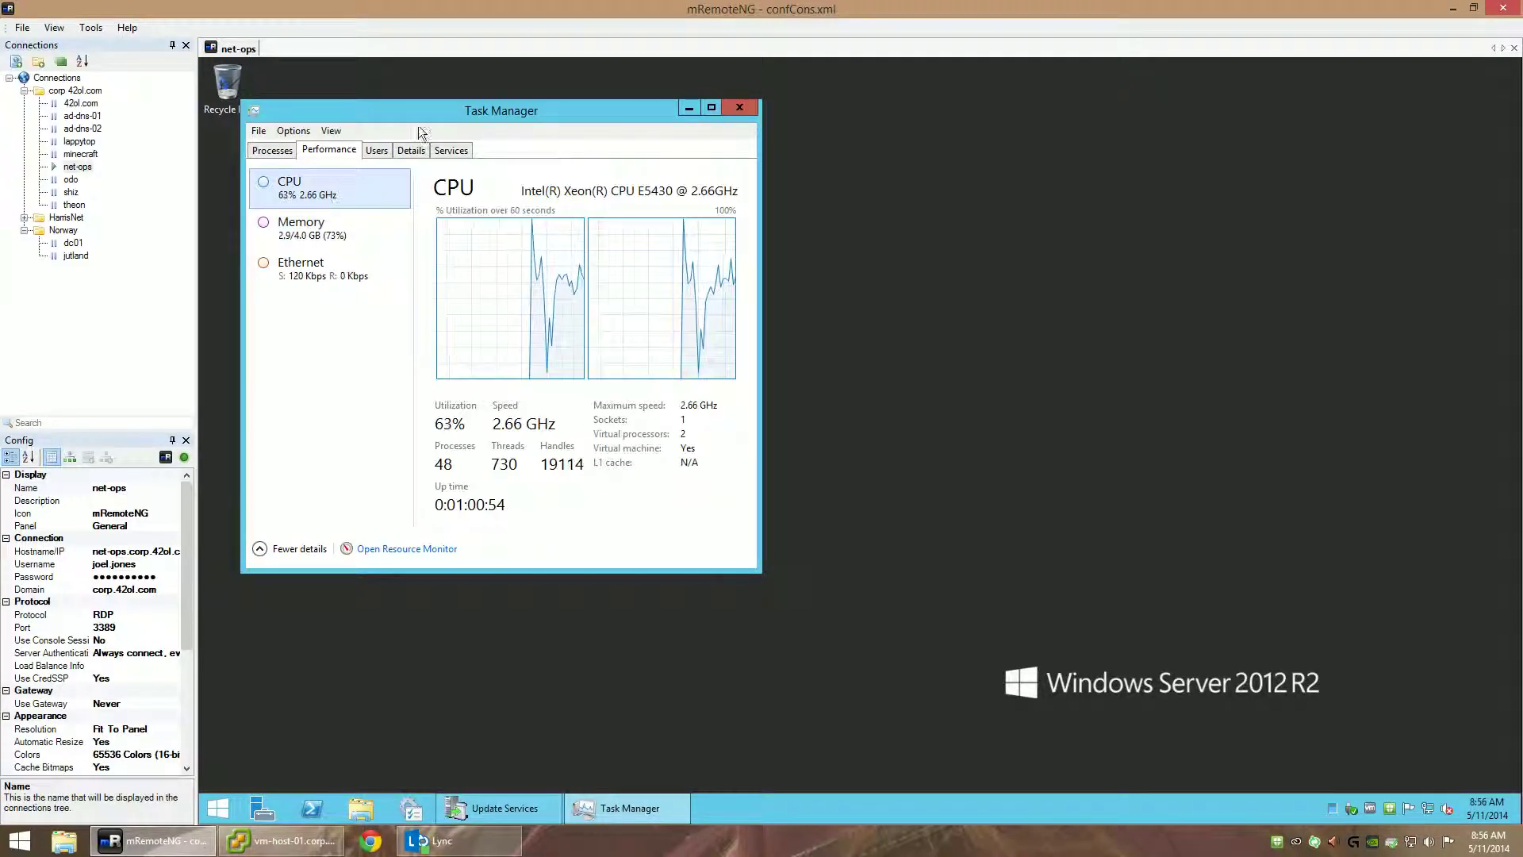
{"action": "key", "text": "ctrl+shift+Tab"}
{"action": "left_click", "coordinate": [336, 153]}
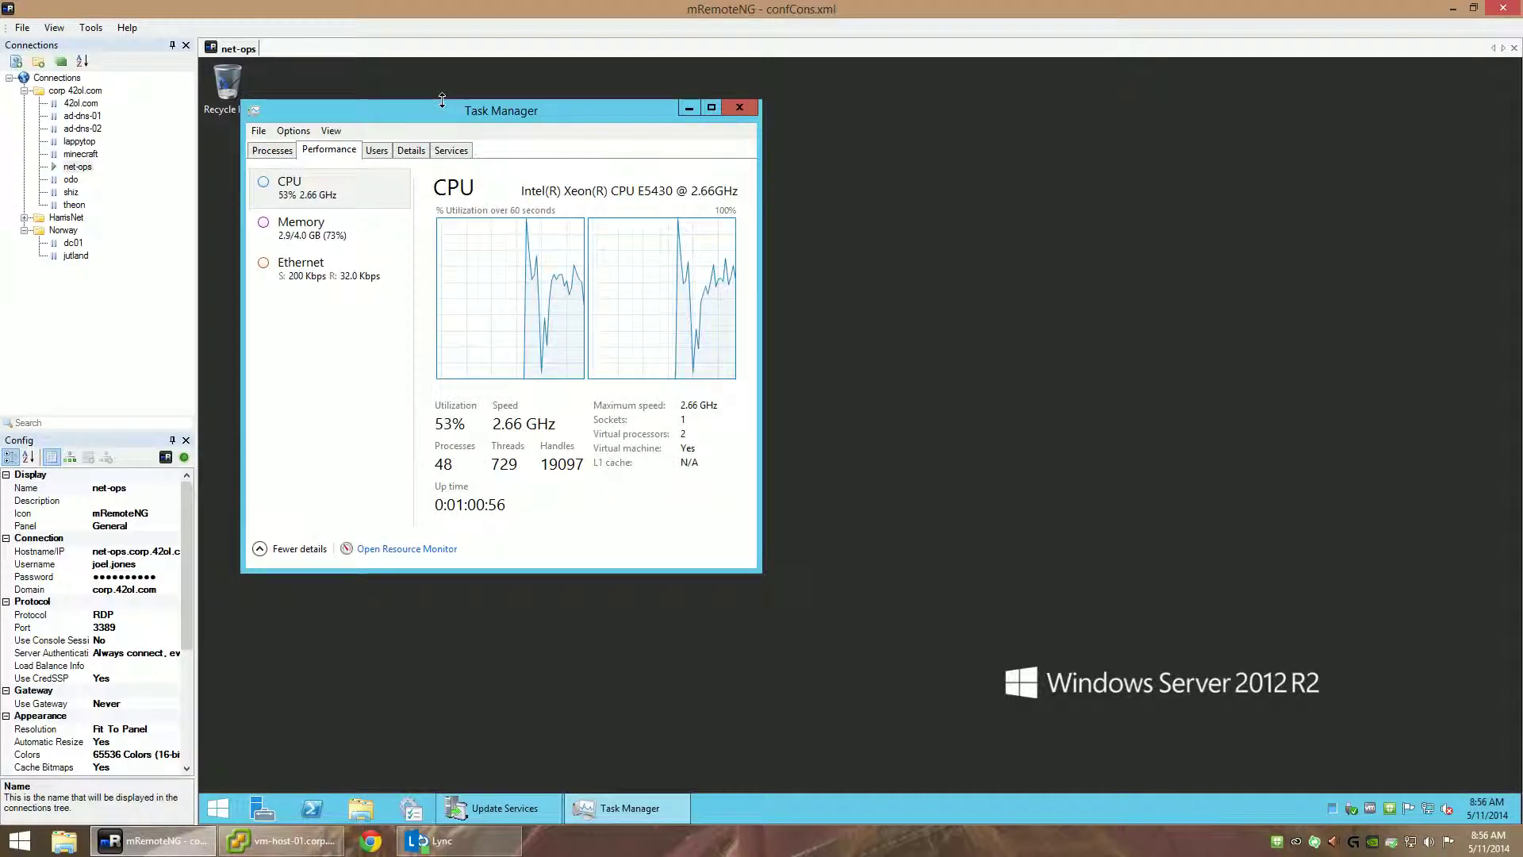
{"action": "left_click_drag", "start_coordinate": [485, 116], "coordinate": [899, 131]}
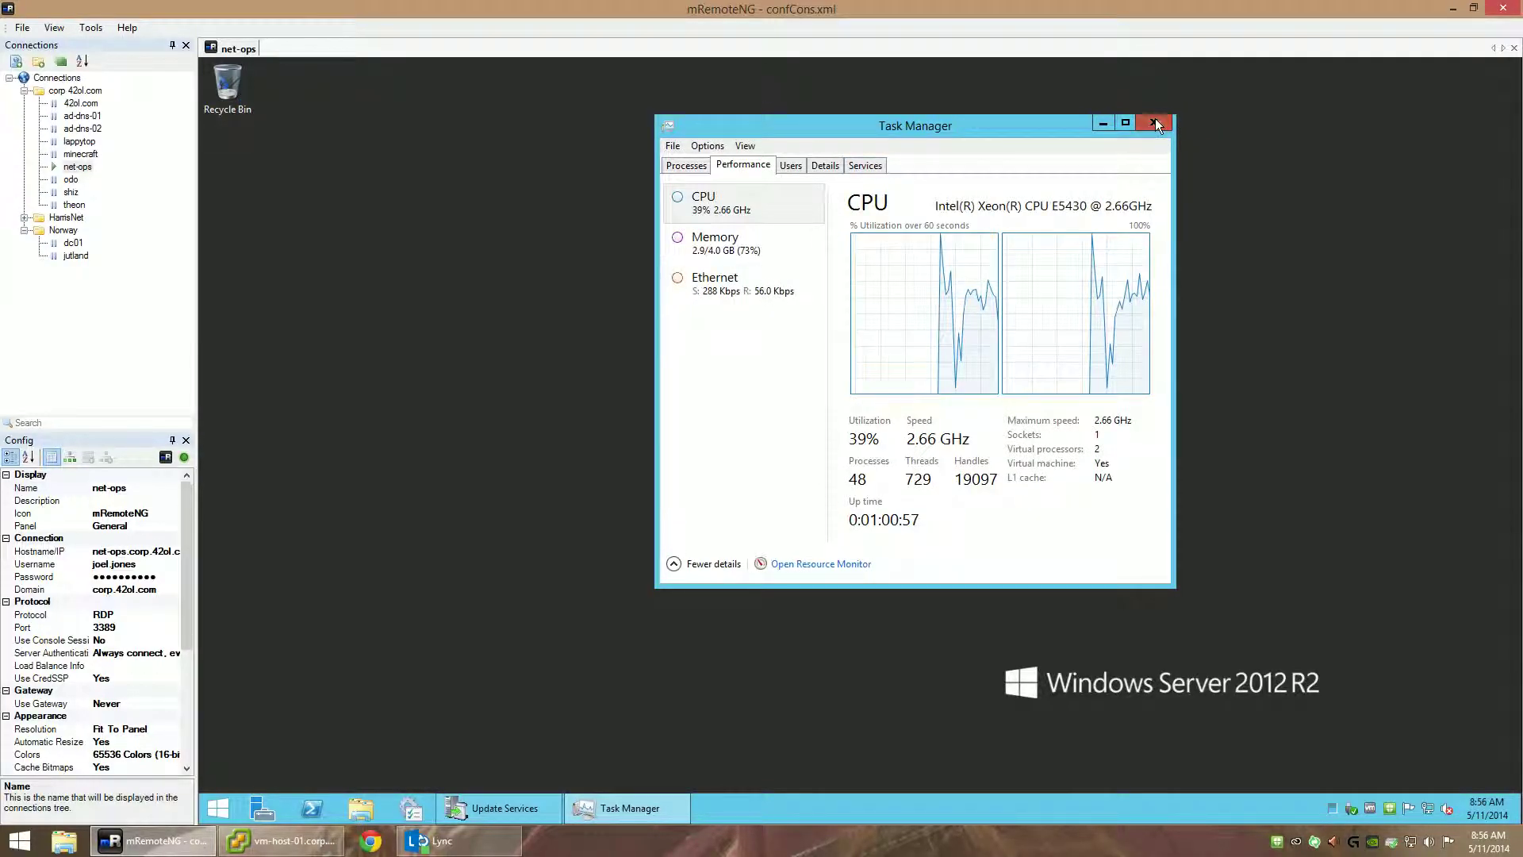
{"action": "left_click", "coordinate": [1156, 123]}
{"action": "left_click", "coordinate": [505, 805]}
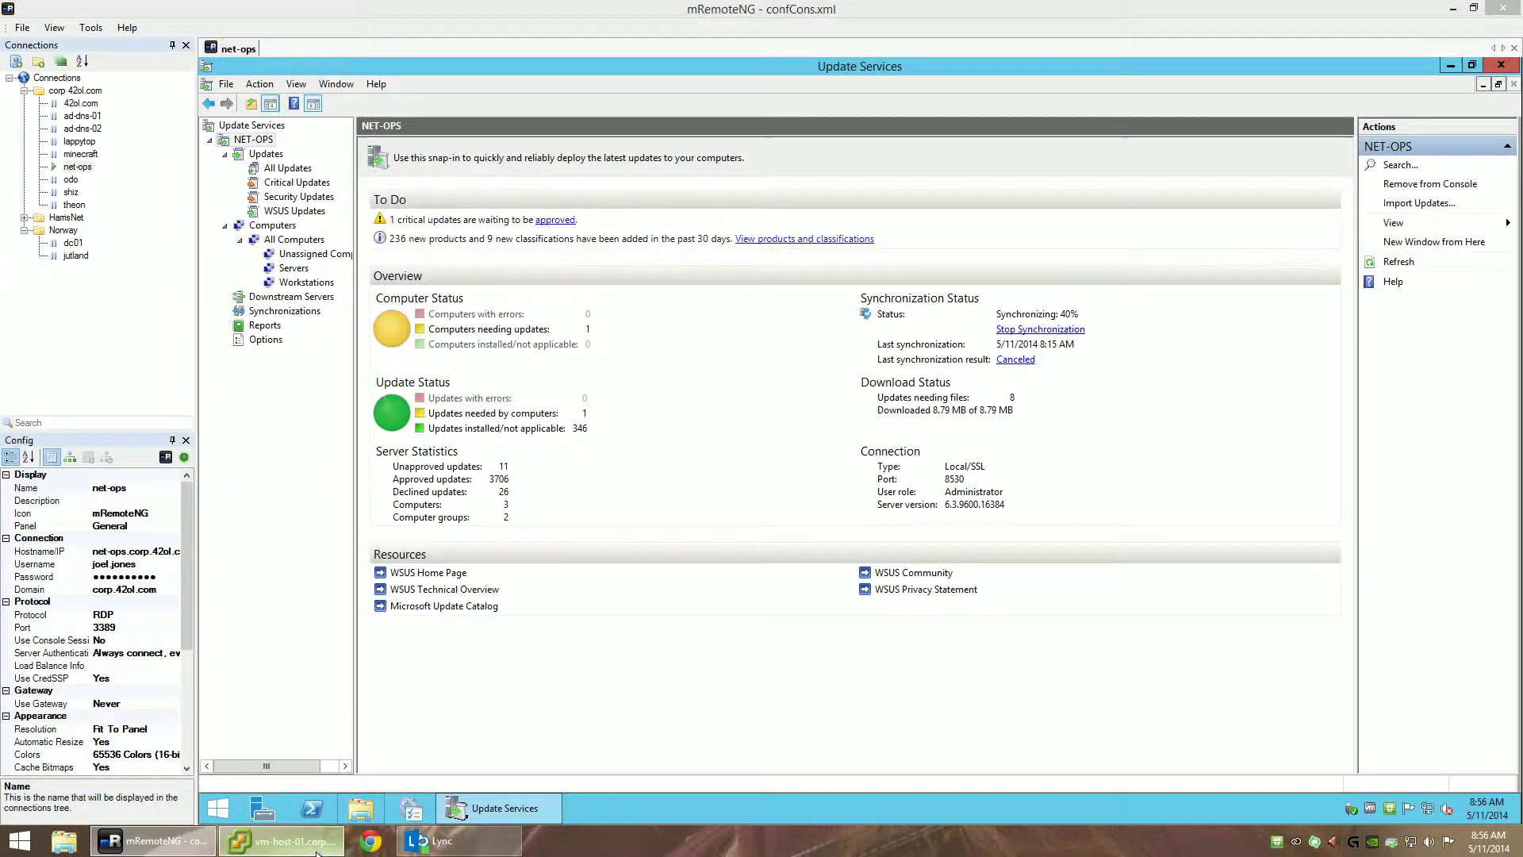
Switch to vSphere Client and review the host's CPU, memory and storage resource allocation and its disk performance chart
{"action": "left_click", "coordinate": [285, 841]}
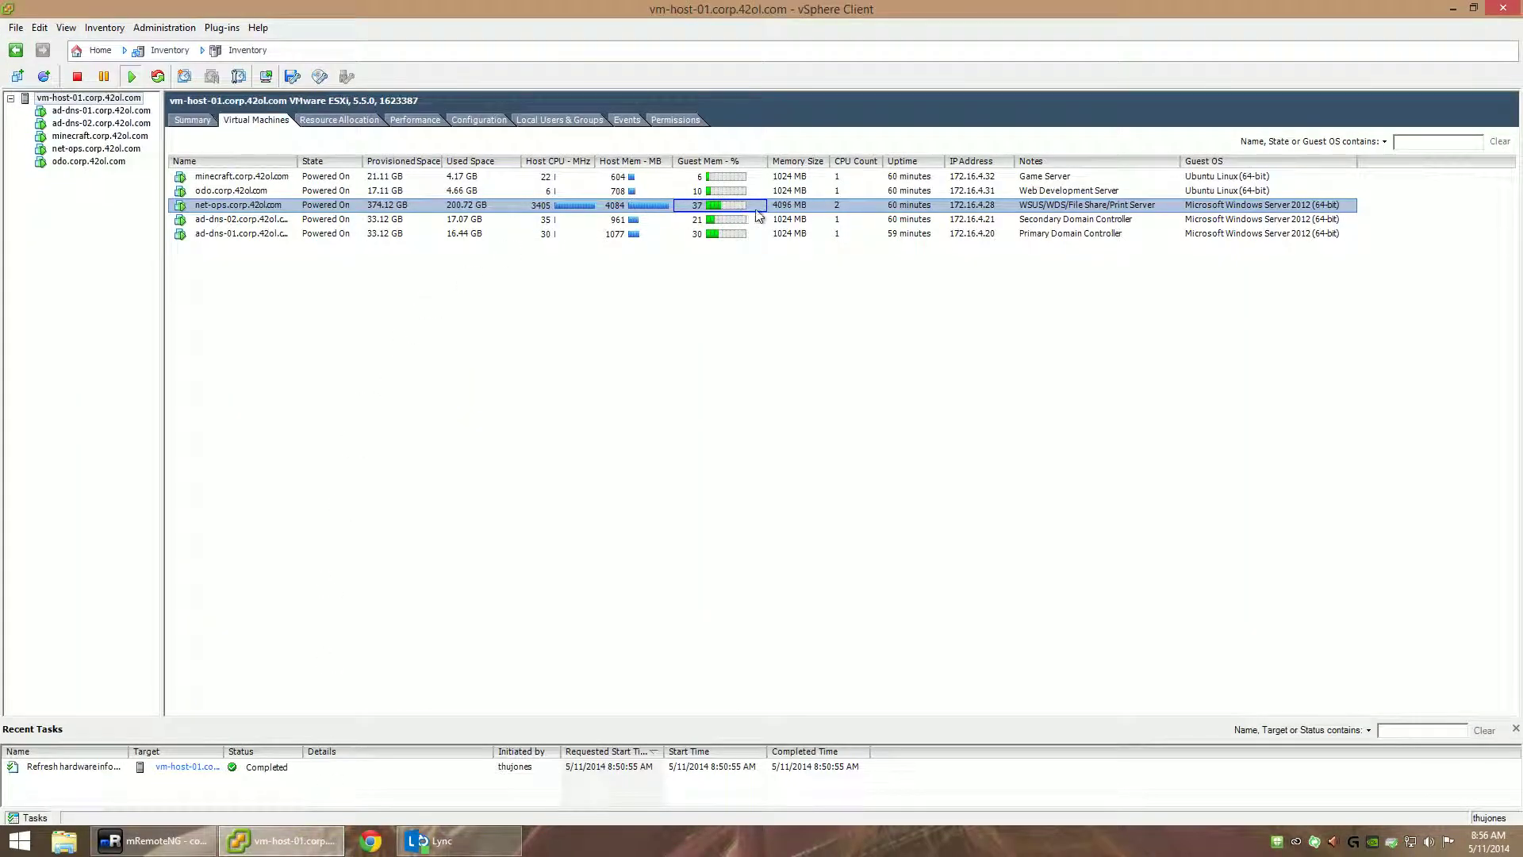
{"action": "left_click", "coordinate": [352, 121]}
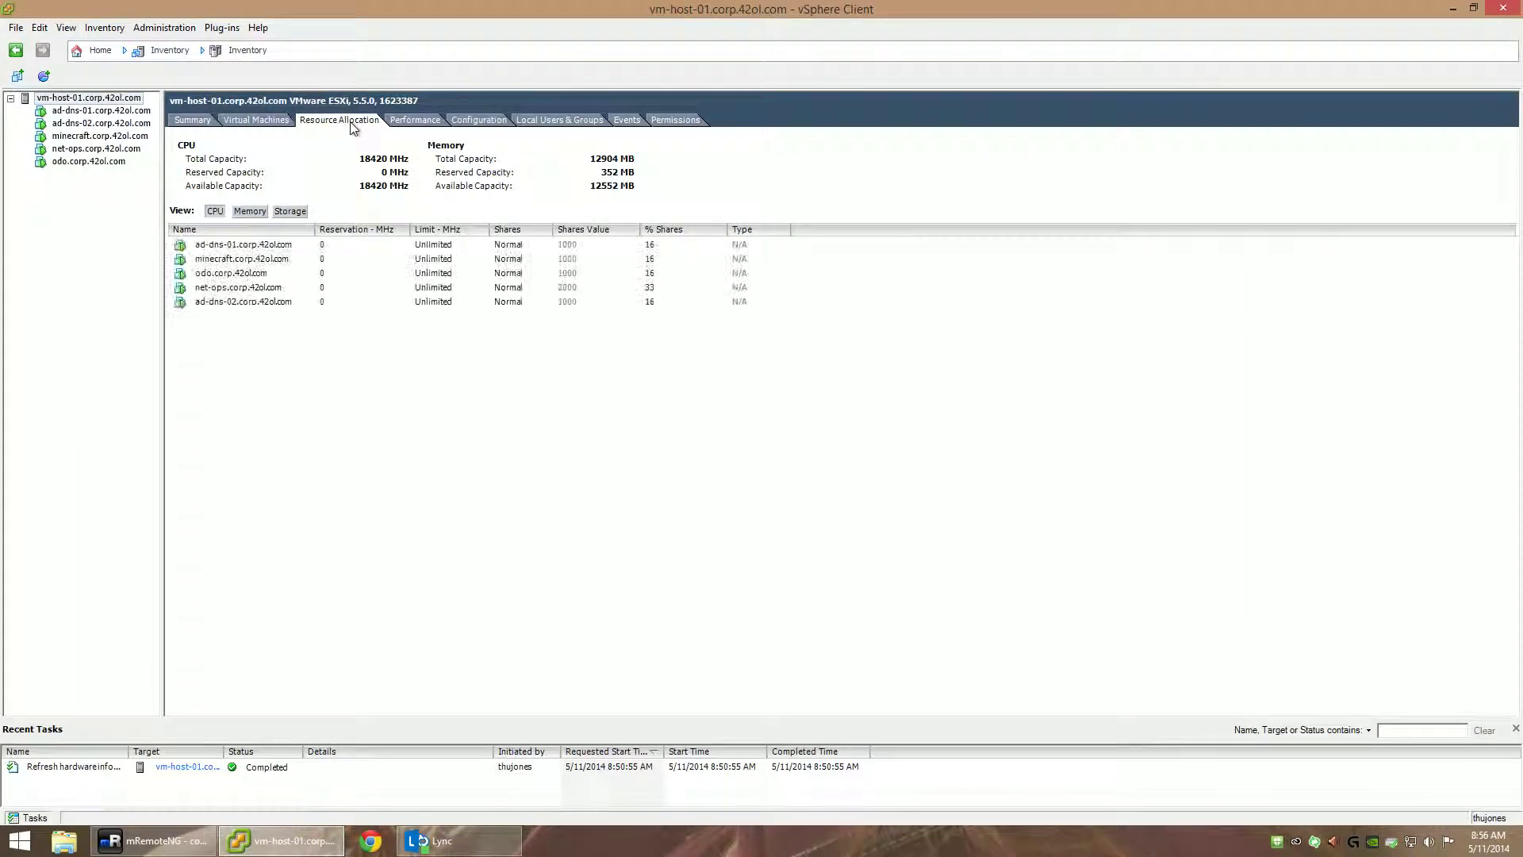
{"action": "left_click", "coordinate": [218, 285]}
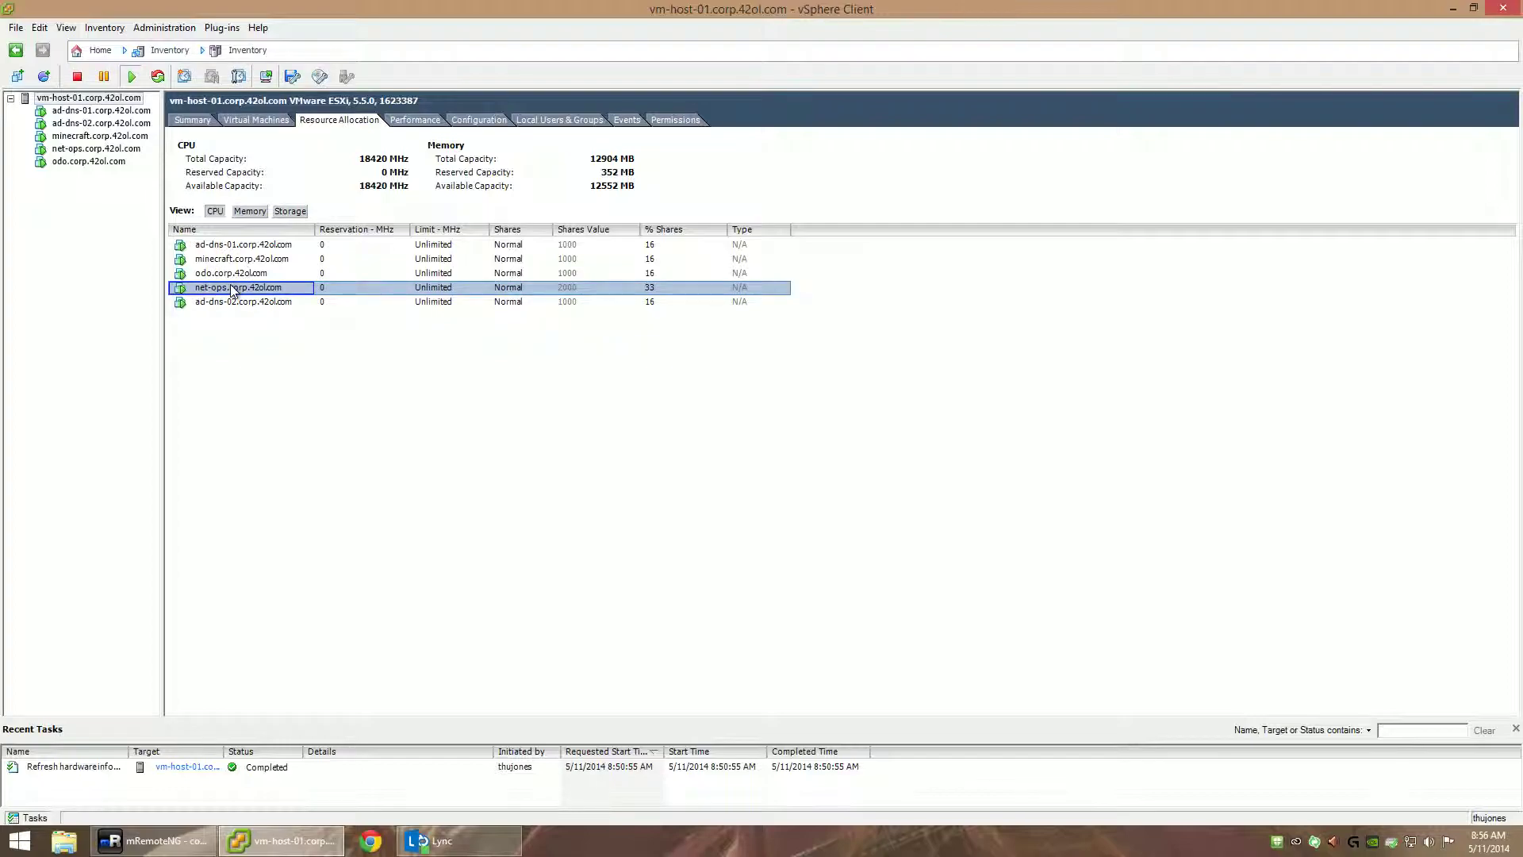
{"action": "left_click", "coordinate": [243, 211]}
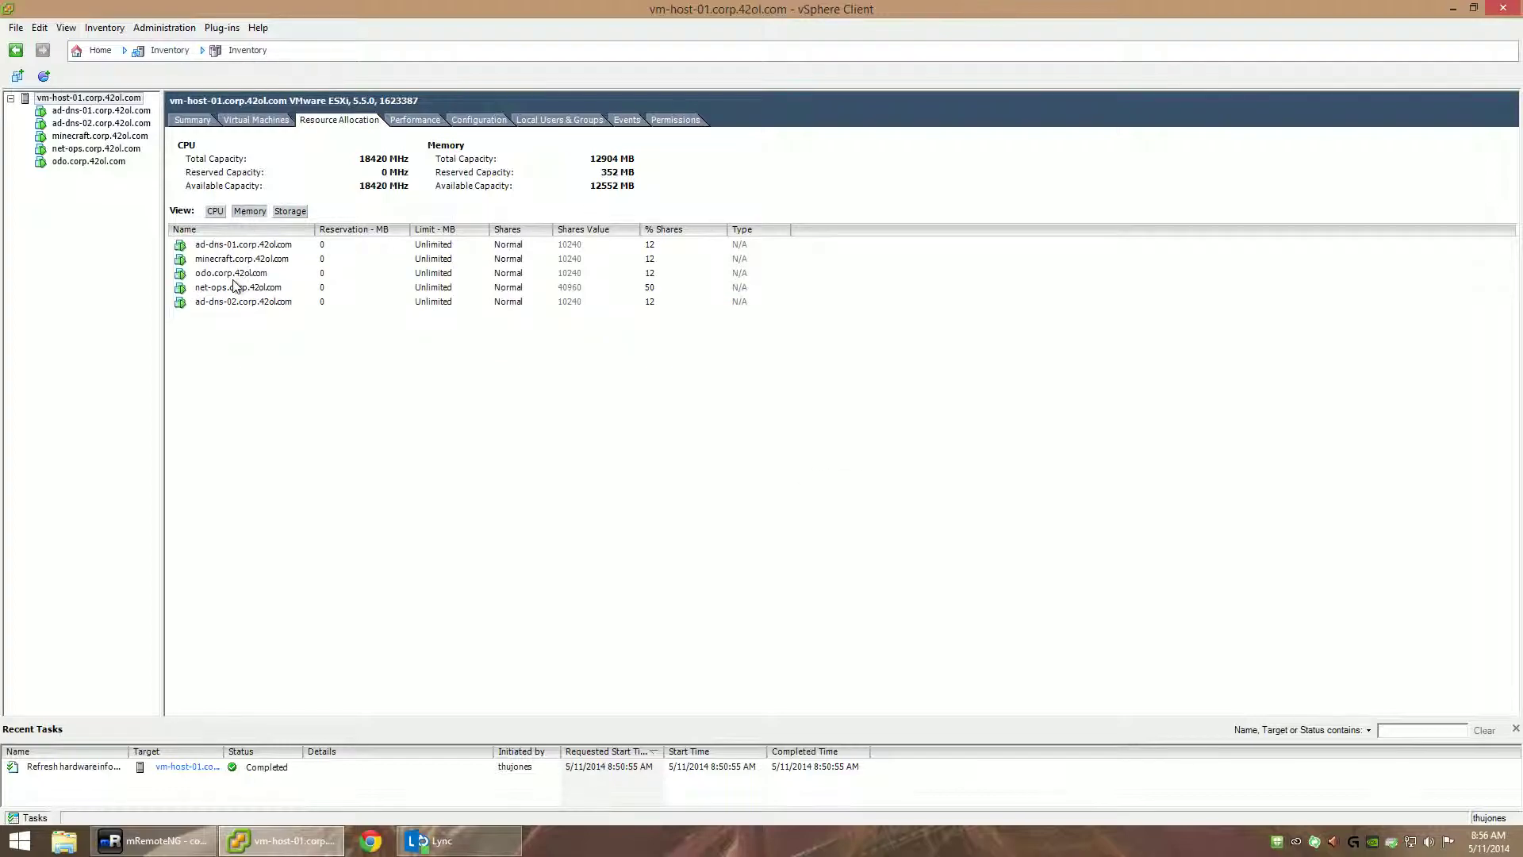
{"action": "left_click", "coordinate": [298, 212]}
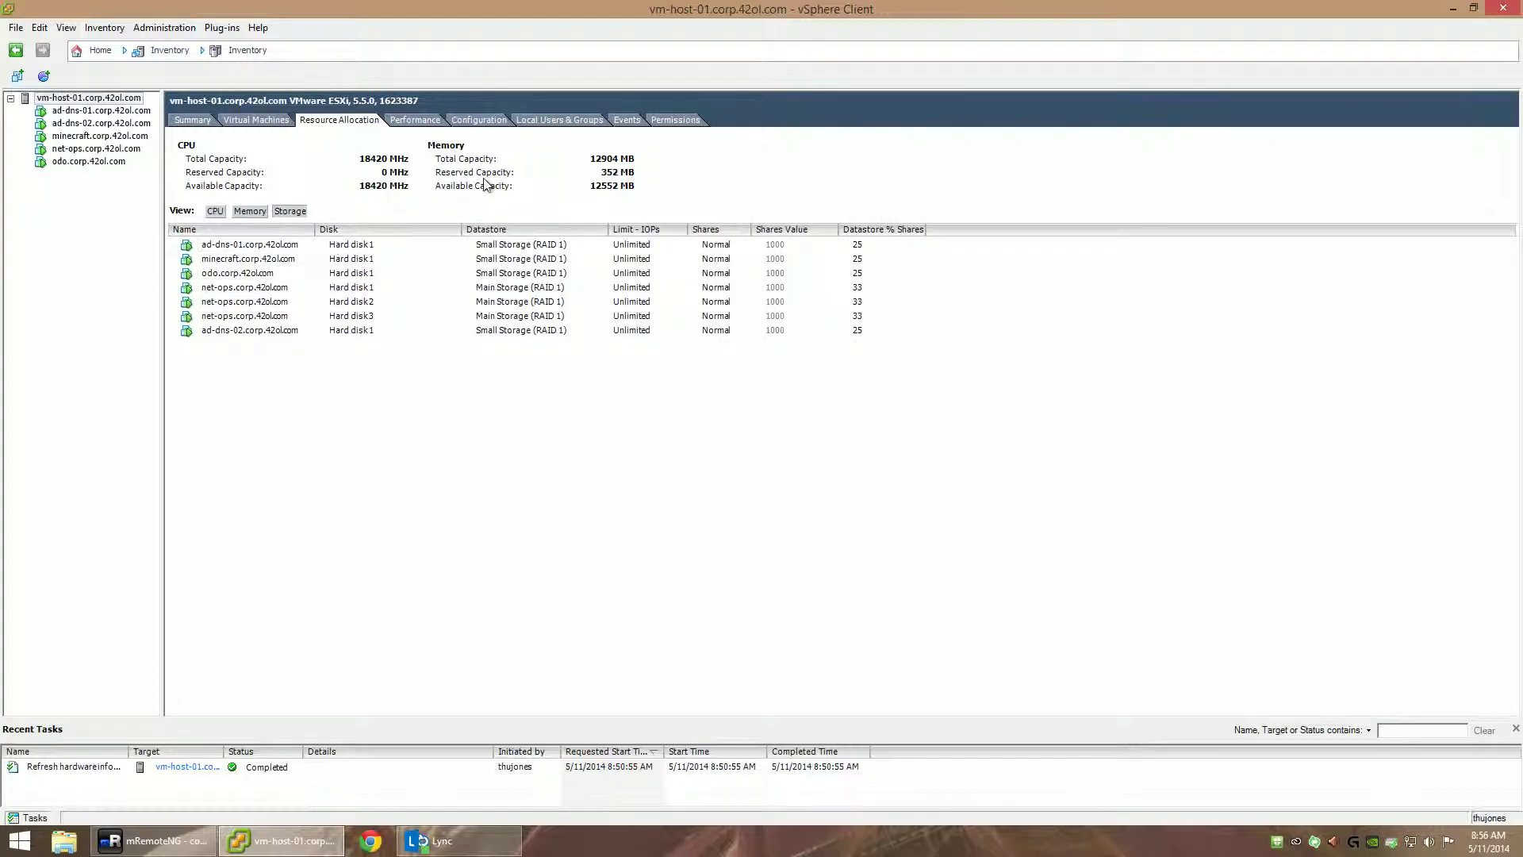
{"action": "left_click", "coordinate": [408, 120]}
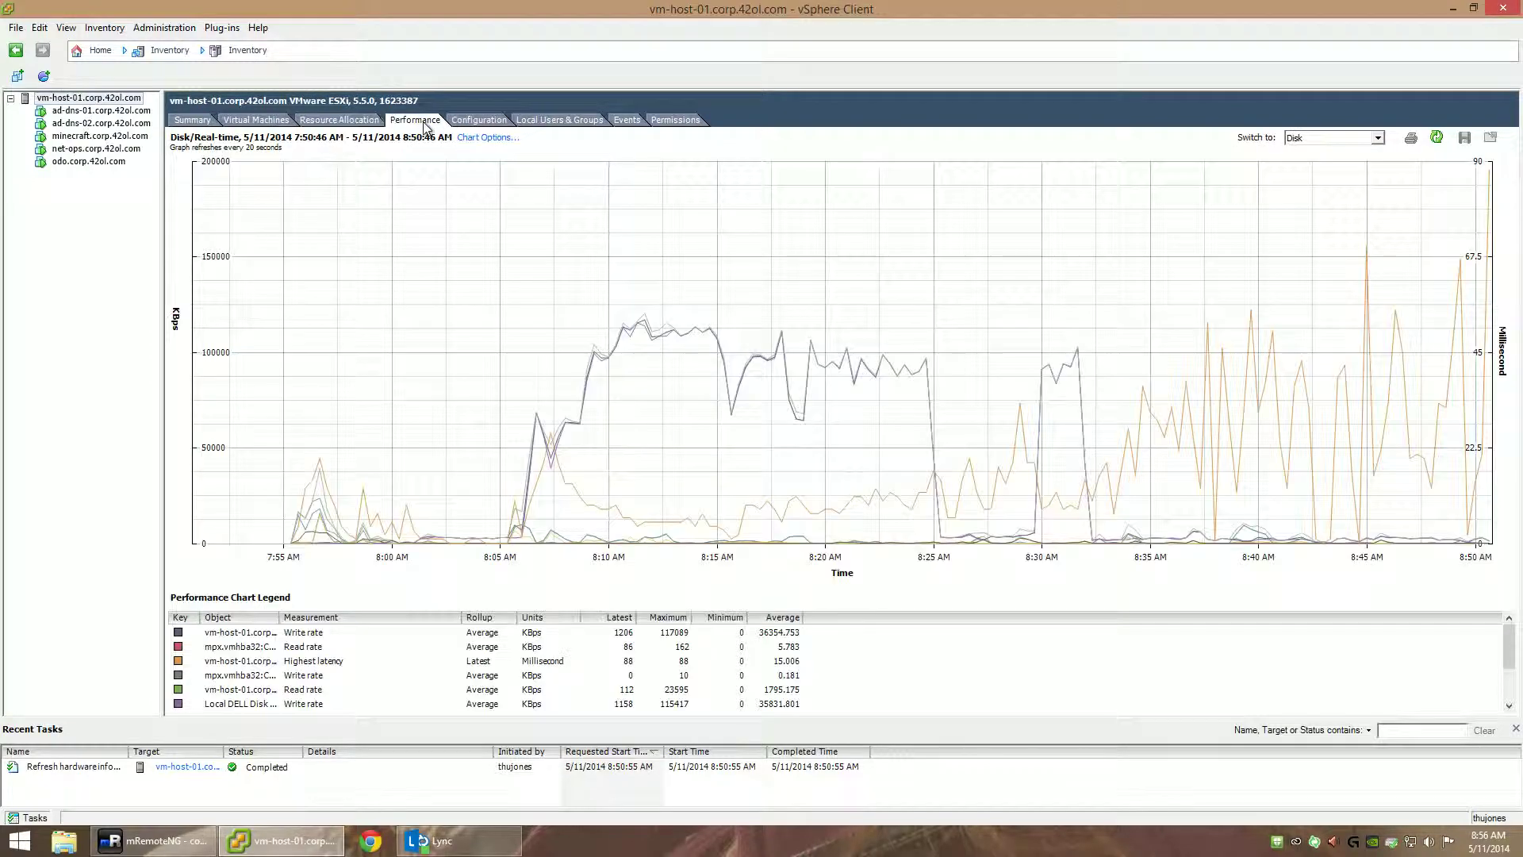
Open the host's hardware health status and expand the storage sensors of the Dell Inc. PowerEdge 2950
{"action": "left_click", "coordinate": [484, 123]}
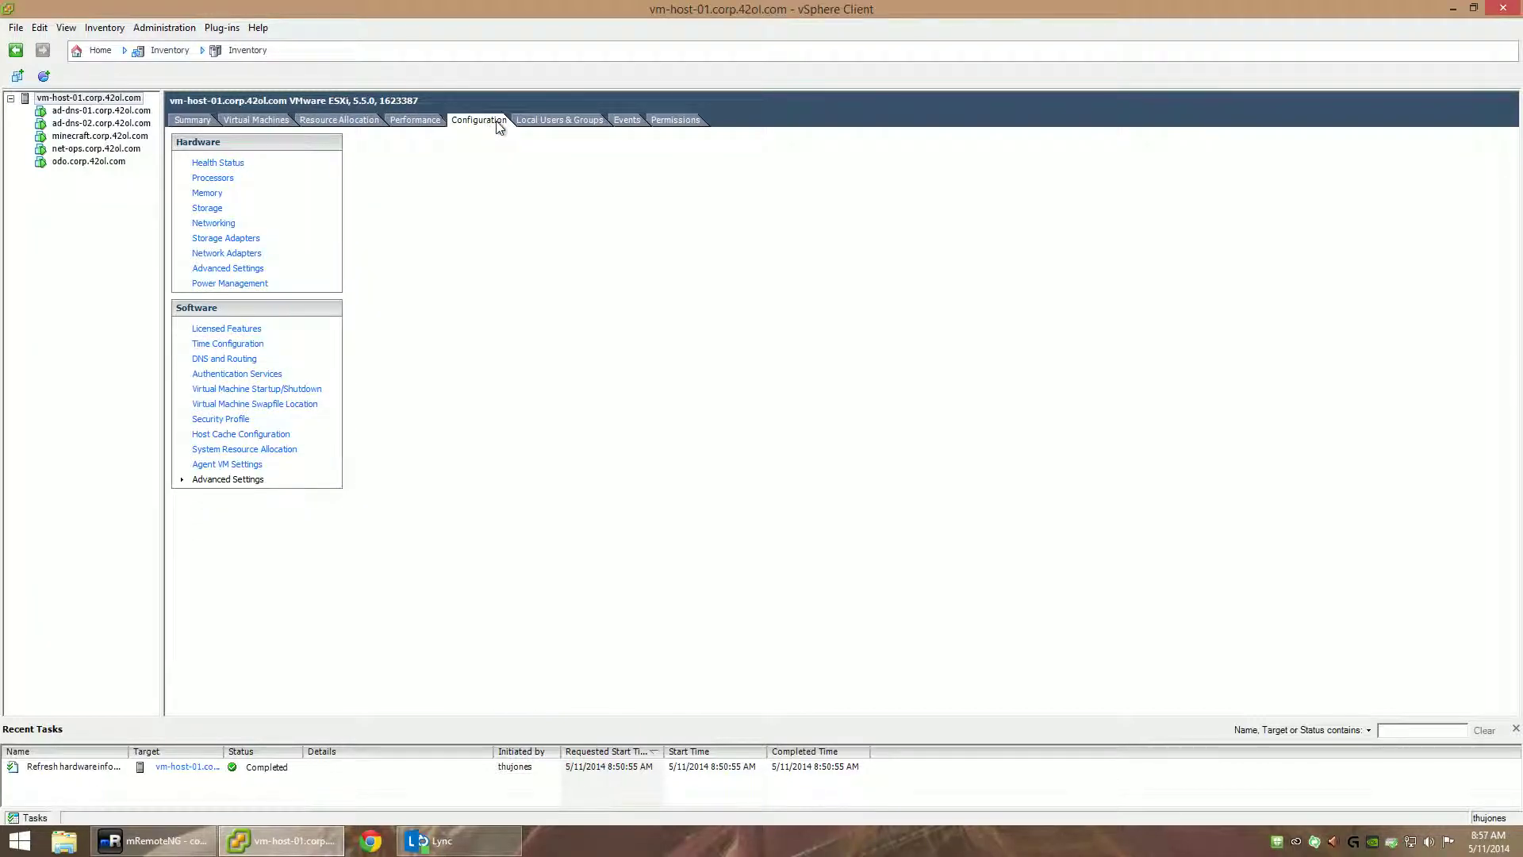
{"action": "left_click", "coordinate": [217, 164]}
{"action": "left_click", "coordinate": [365, 177]}
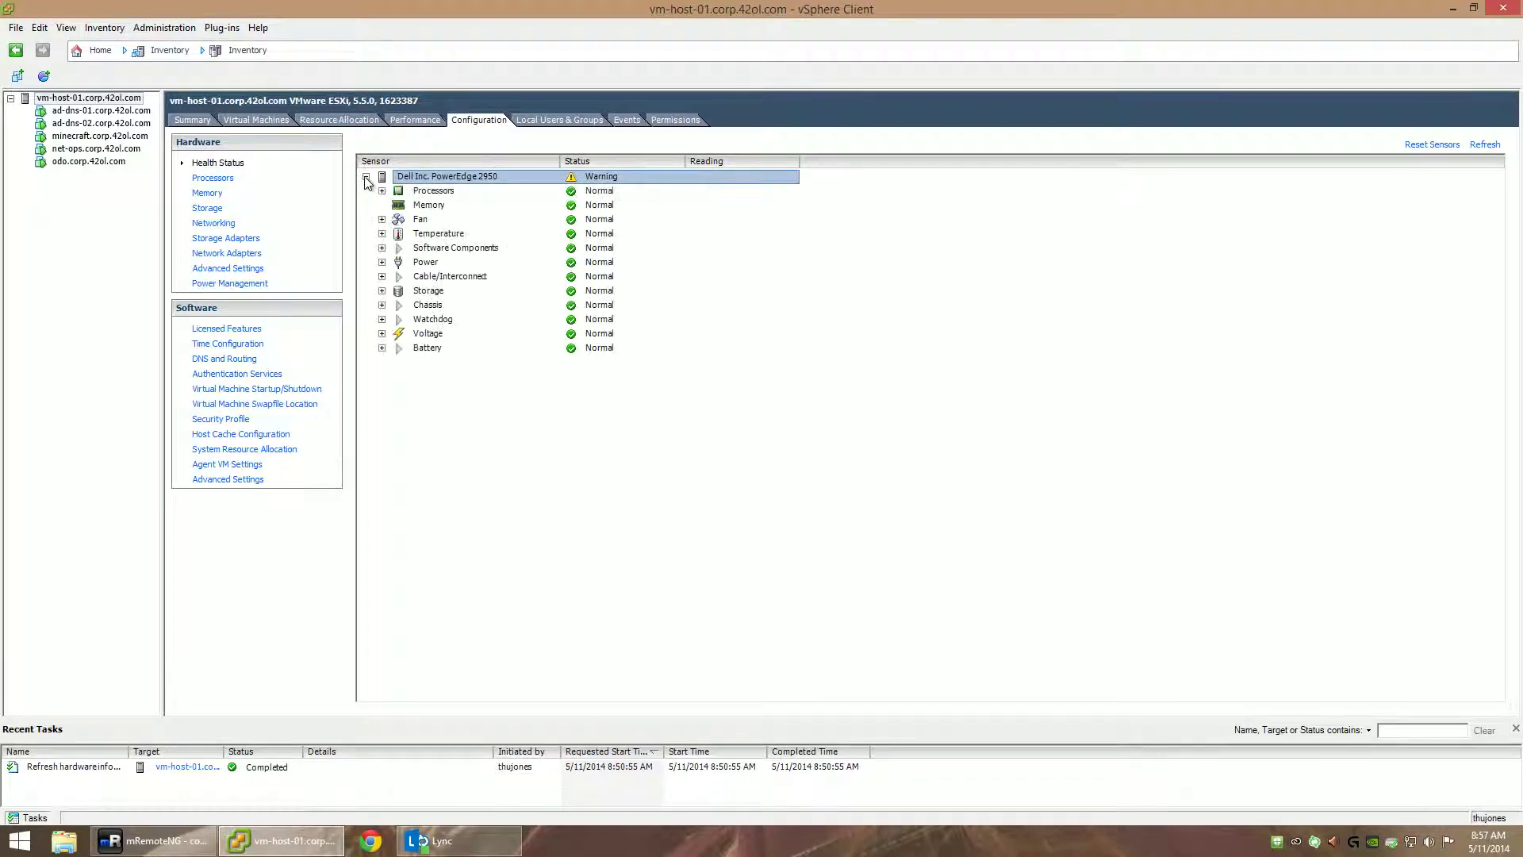
{"action": "left_click", "coordinate": [382, 291]}
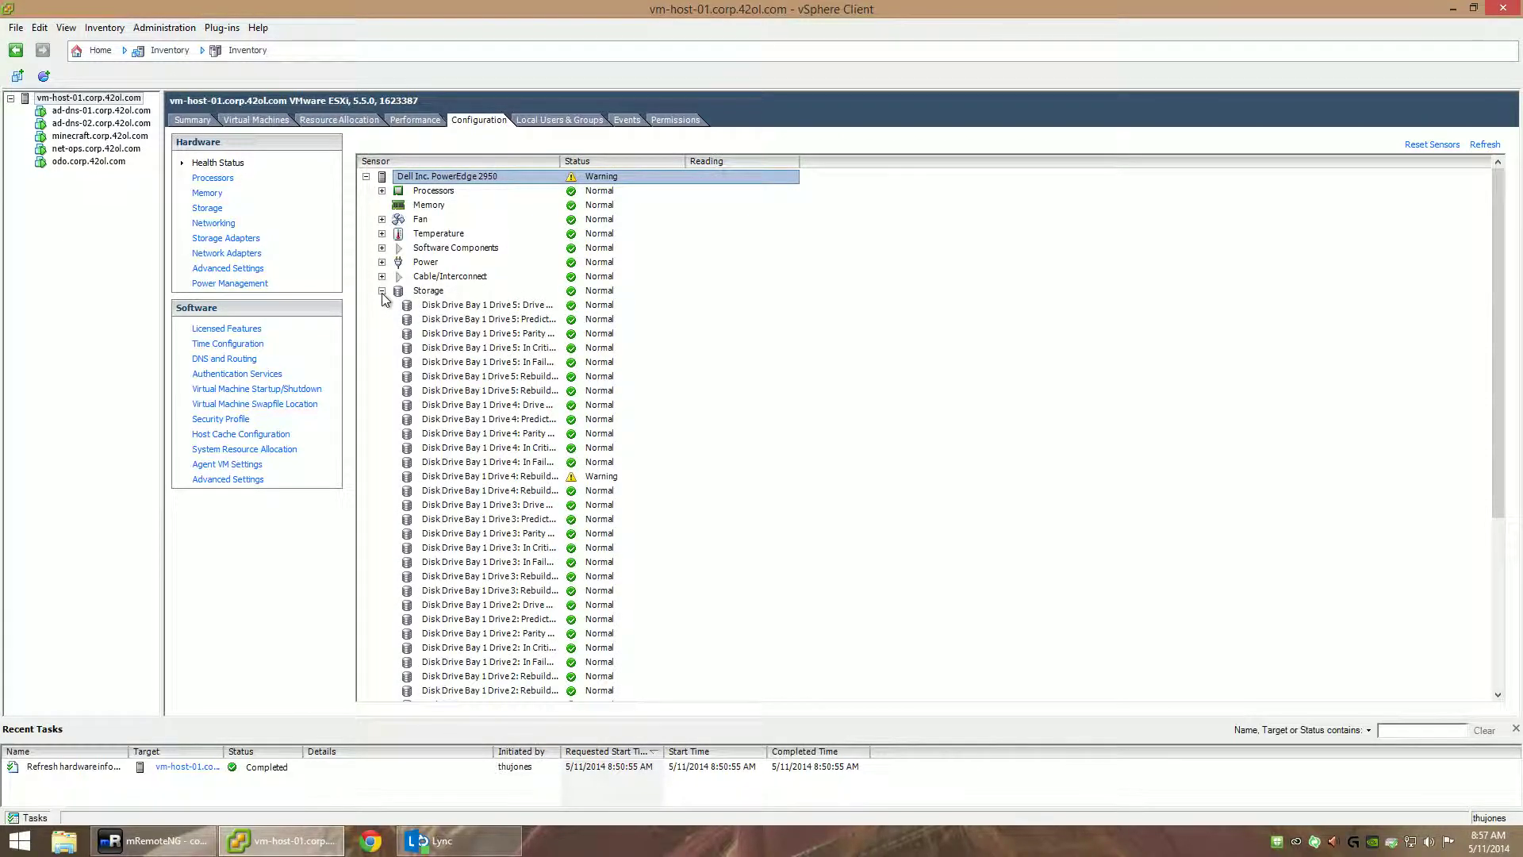